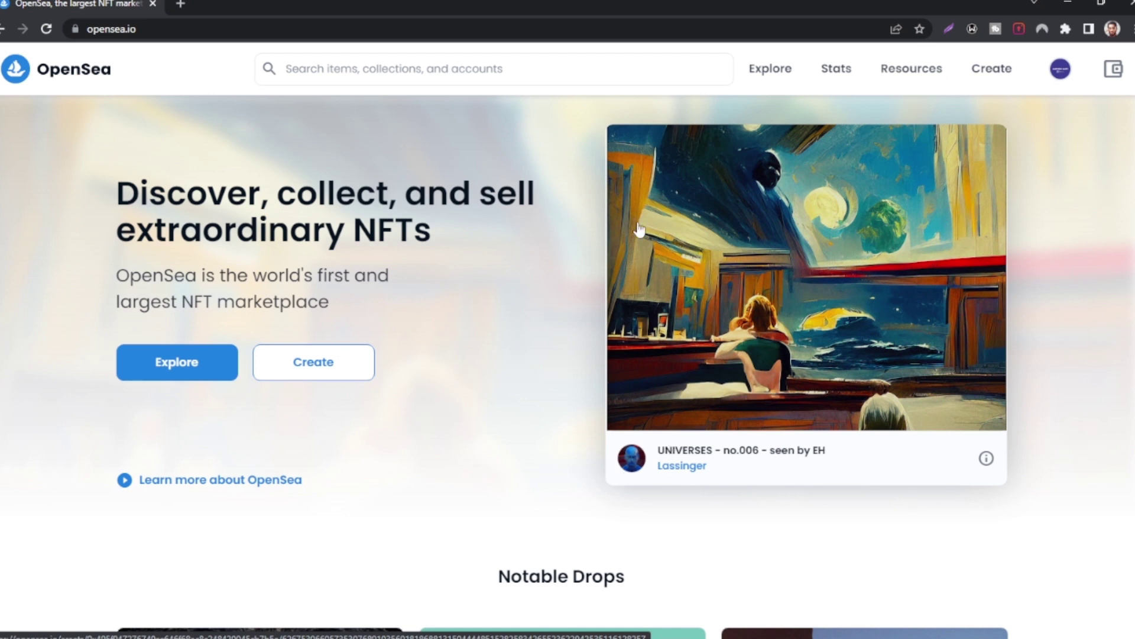
Step: Scroll the OpenSea home page and open the Explore category dropdown
{"action": "scroll", "coordinate": [383, 362], "scroll_direction": "down", "scroll_amount": 8}
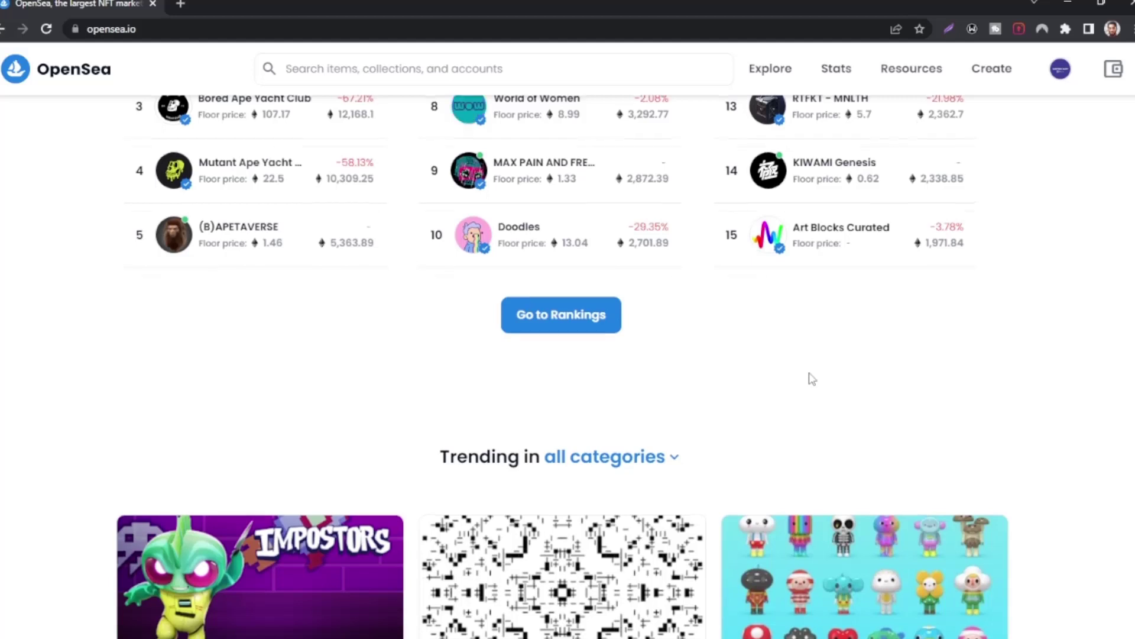
{"action": "scroll", "coordinate": [812, 378], "scroll_direction": "up", "scroll_amount": 6}
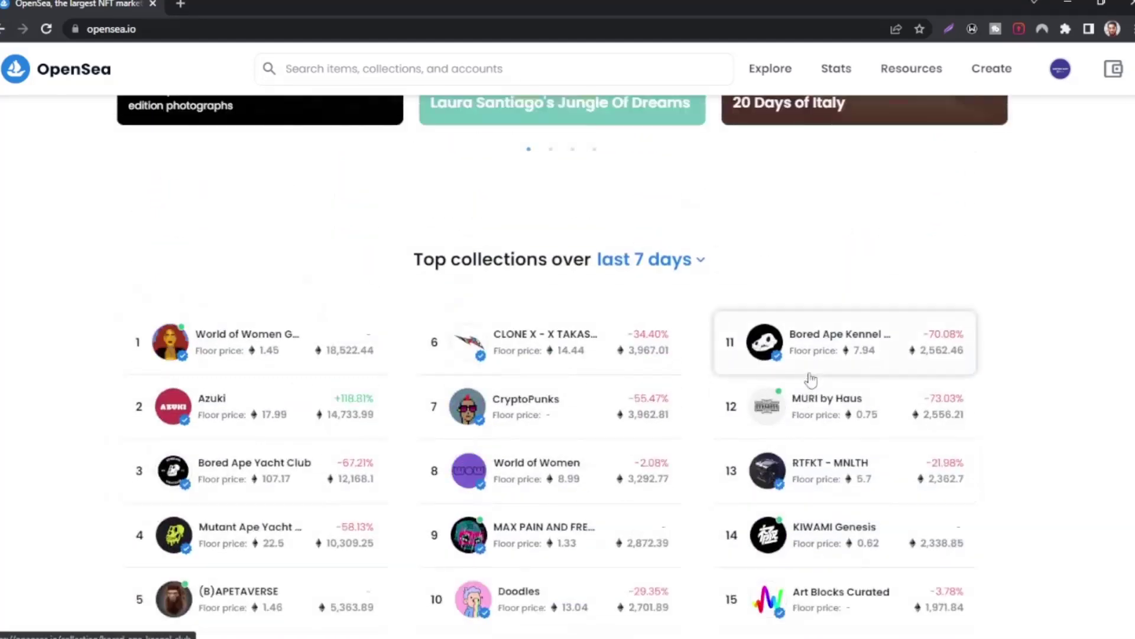
{"action": "scroll", "coordinate": [811, 379], "scroll_direction": "up", "scroll_amount": 2}
{"action": "scroll", "coordinate": [811, 380], "scroll_direction": "up", "scroll_amount": 2}
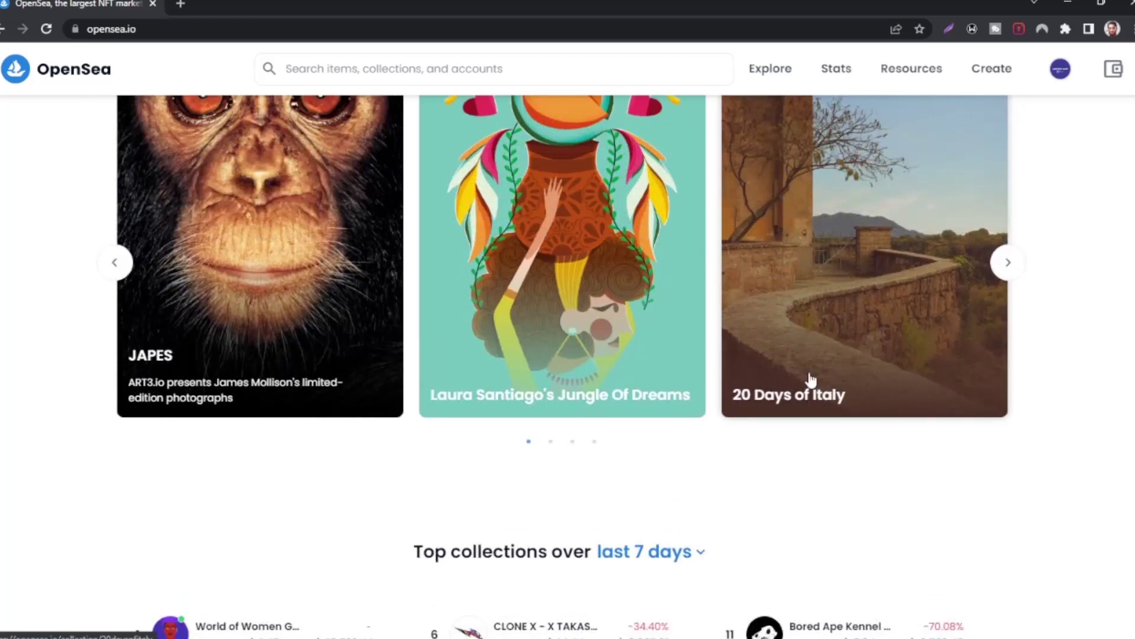
{"action": "scroll", "coordinate": [811, 380], "scroll_direction": "up", "scroll_amount": 4}
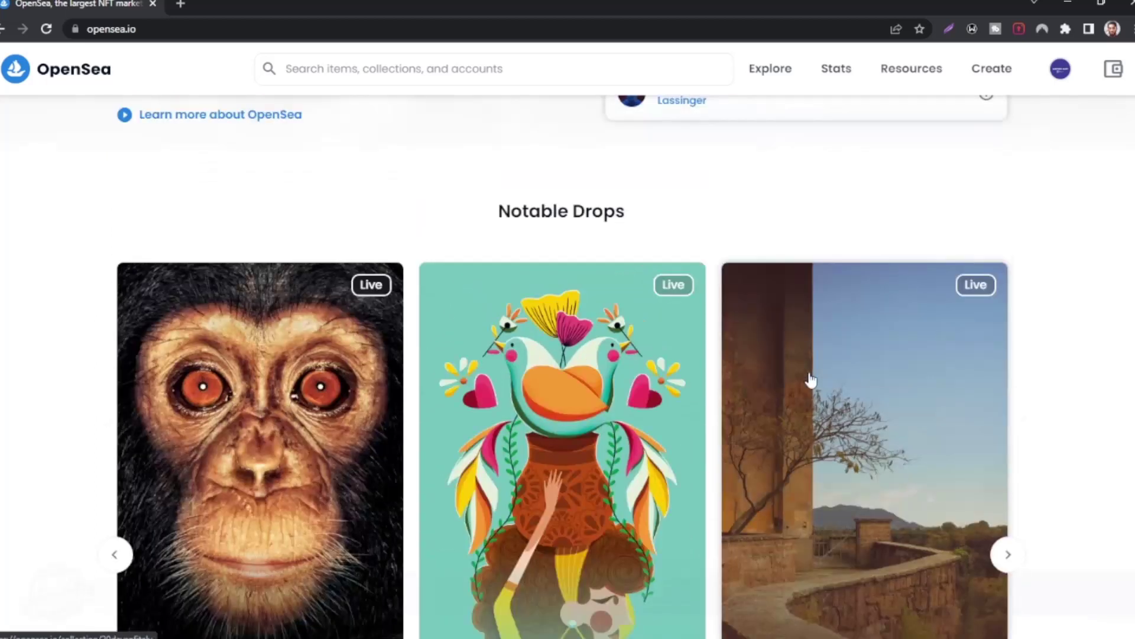
{"action": "scroll", "coordinate": [811, 380], "scroll_direction": "up", "scroll_amount": 5}
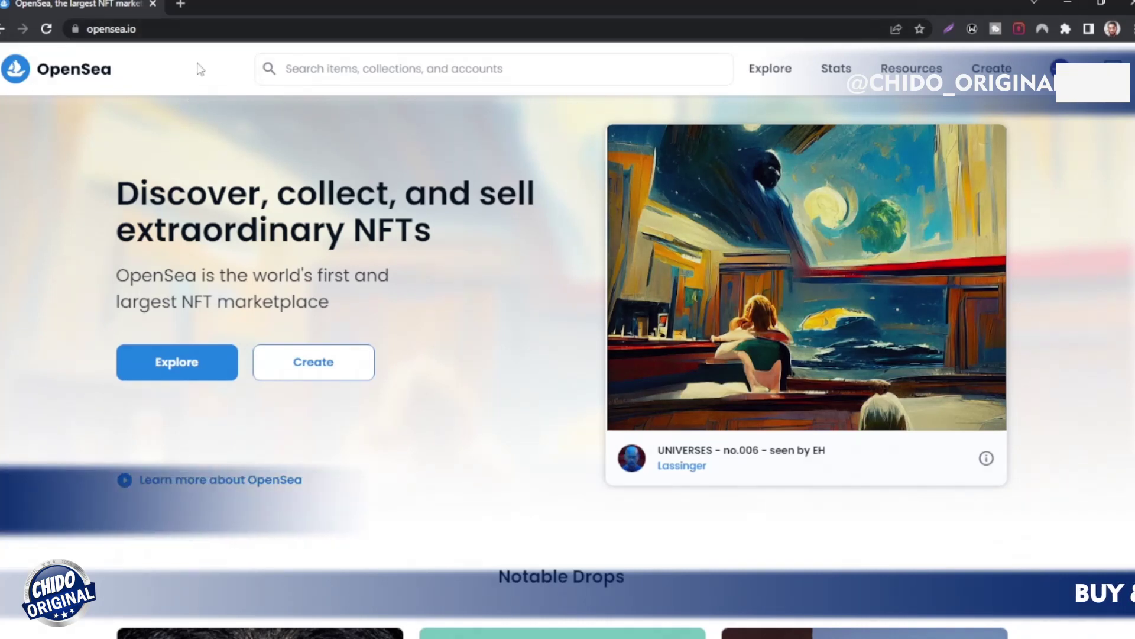
{"action": "key", "text": "ctrl+l"}
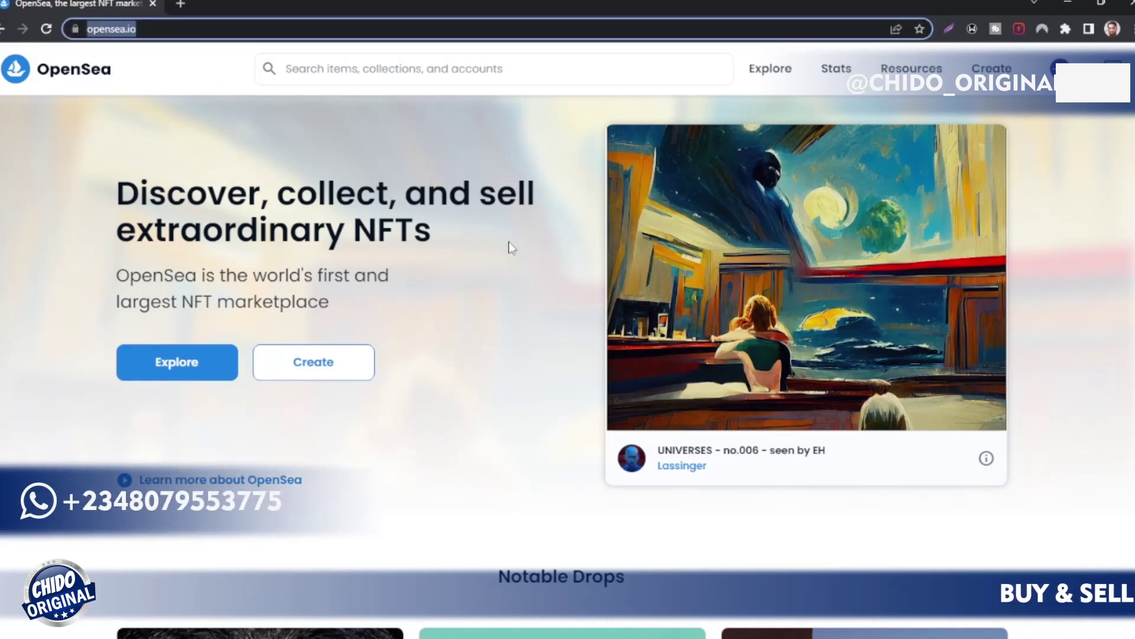
{"action": "scroll", "coordinate": [509, 242], "scroll_direction": "down", "scroll_amount": 1}
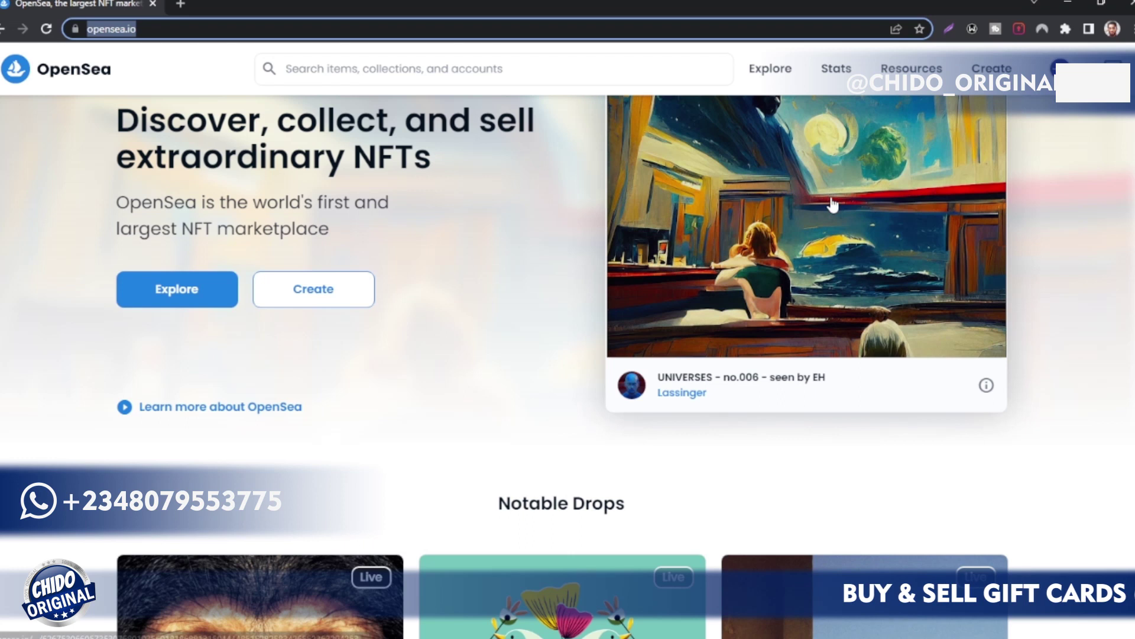
{"action": "scroll", "coordinate": [1019, 216], "scroll_direction": "up", "scroll_amount": 1}
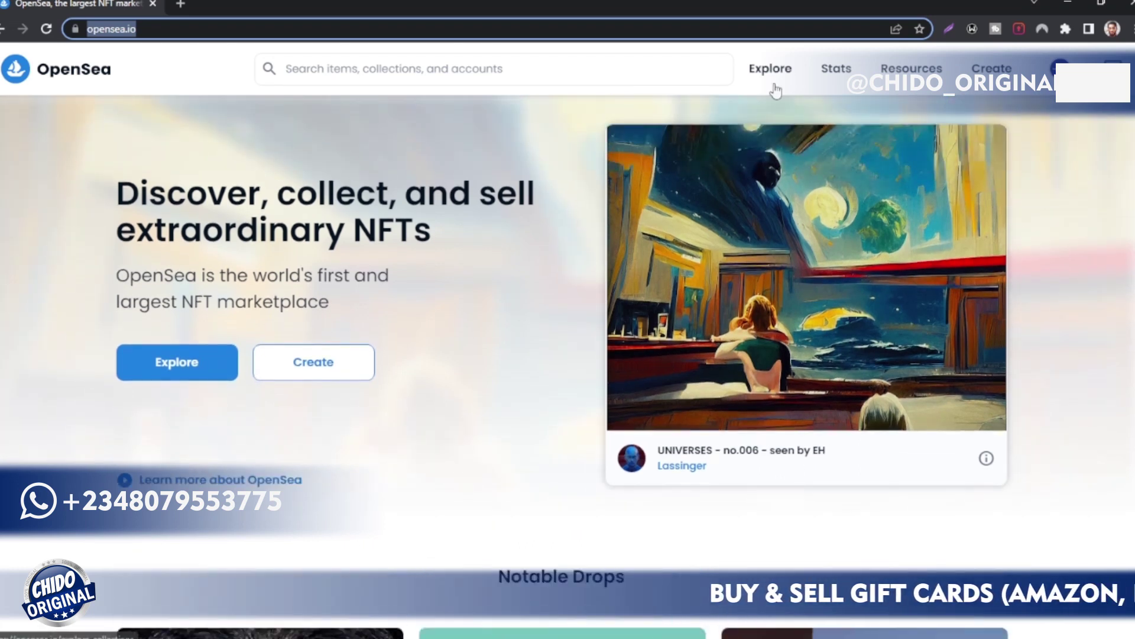
{"action": "mouse_move", "coordinate": [774, 77]}
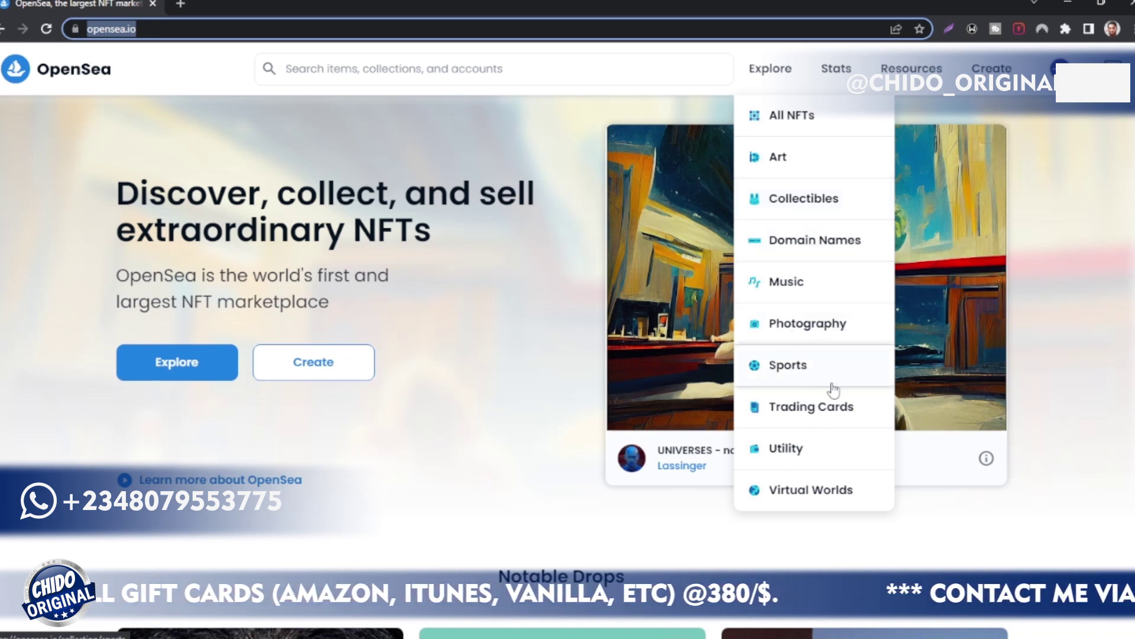
Step: Open Stats > Rankings and scroll the Top NFTs table for the last 7 days
{"action": "left_click", "coordinate": [1082, 240]}
{"action": "mouse_move", "coordinate": [822, 77]}
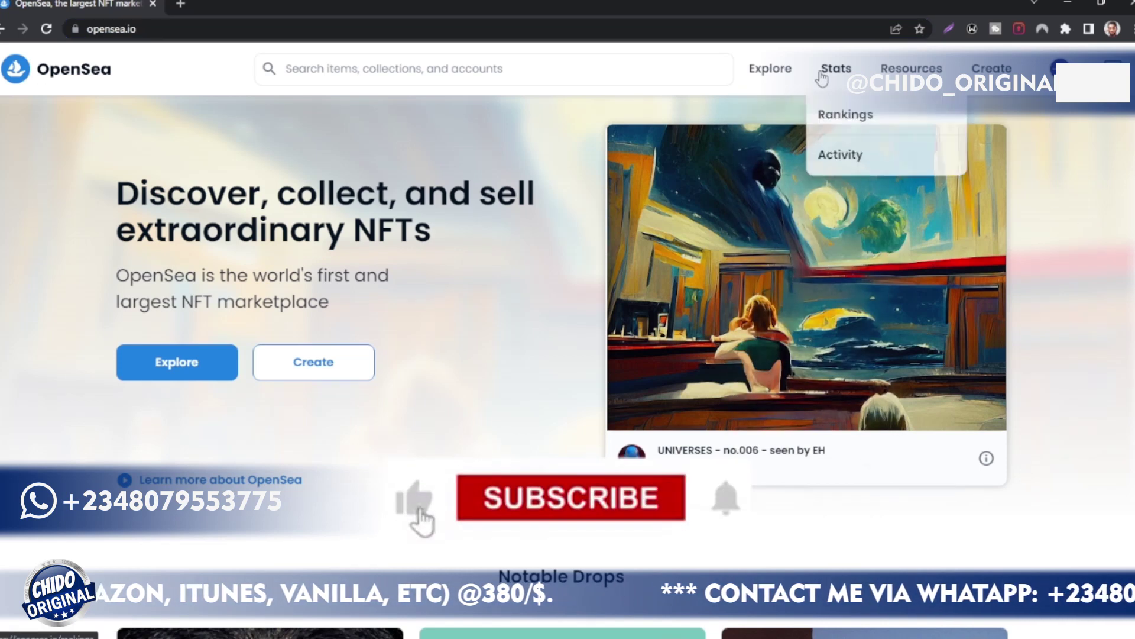
{"action": "left_click", "coordinate": [846, 116]}
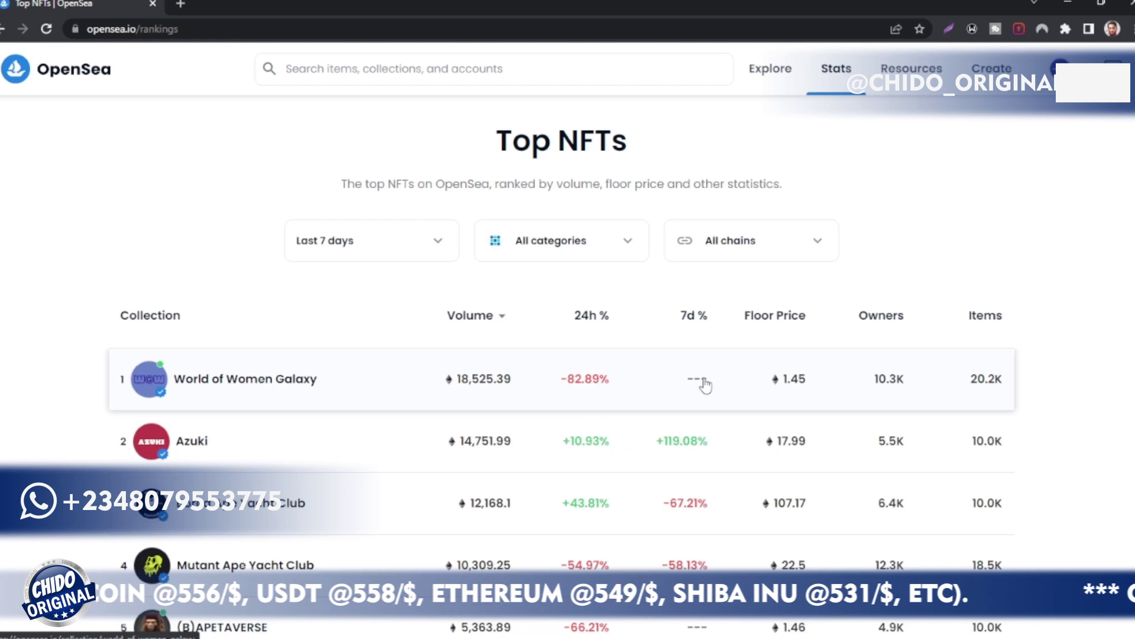
{"action": "scroll", "coordinate": [753, 385], "scroll_direction": "down", "scroll_amount": 1}
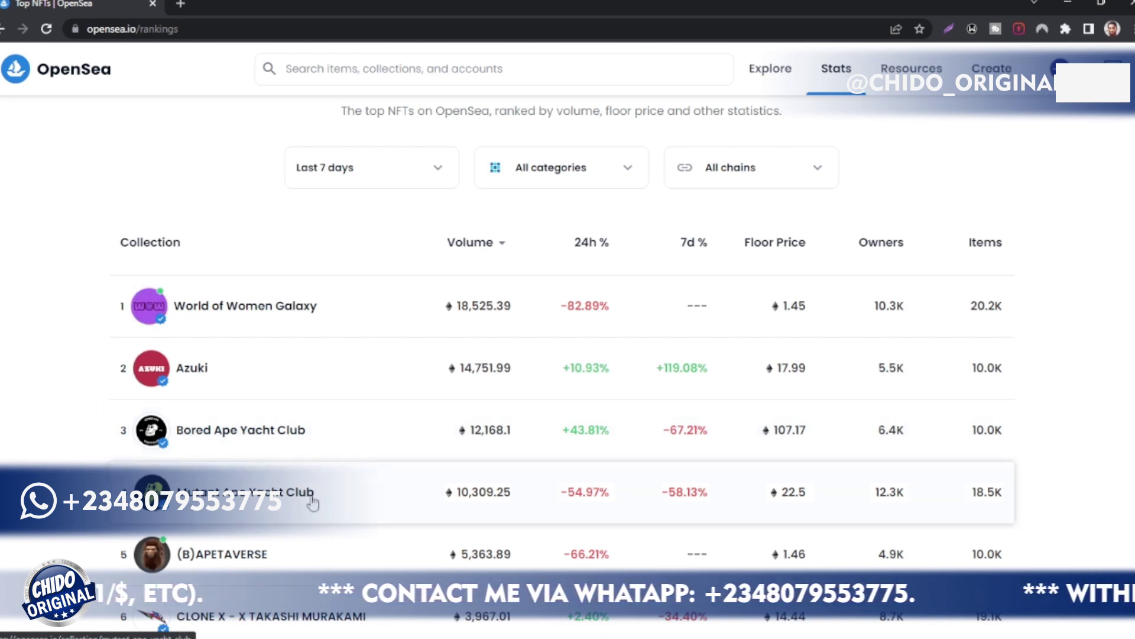
{"action": "scroll", "coordinate": [375, 502], "scroll_direction": "down", "scroll_amount": 1}
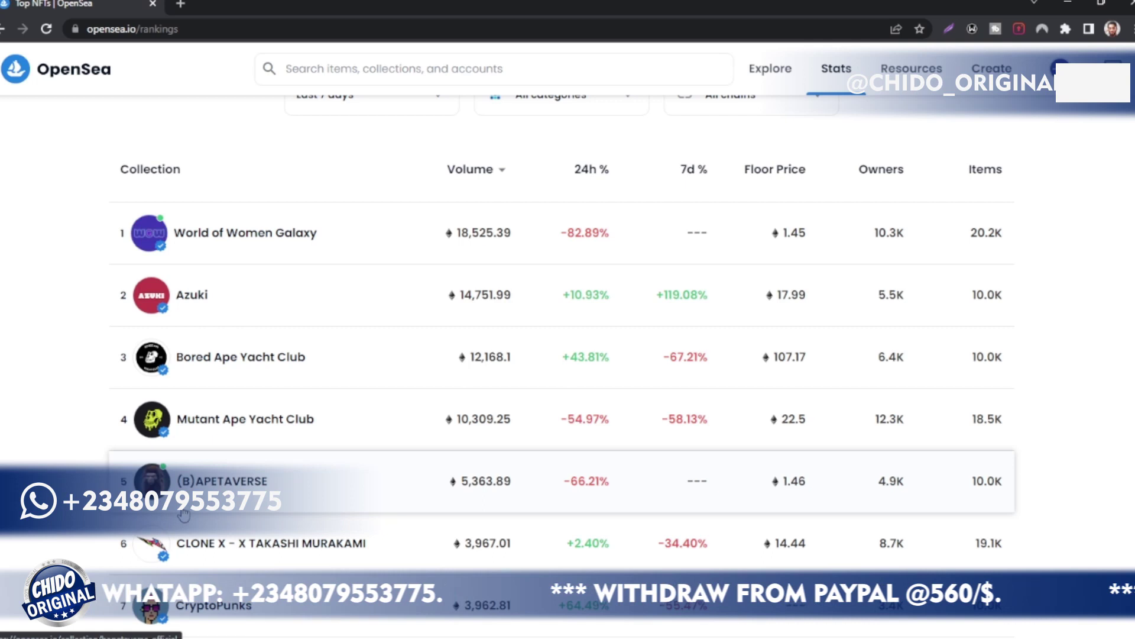
{"action": "scroll", "coordinate": [222, 458], "scroll_direction": "up", "scroll_amount": 3}
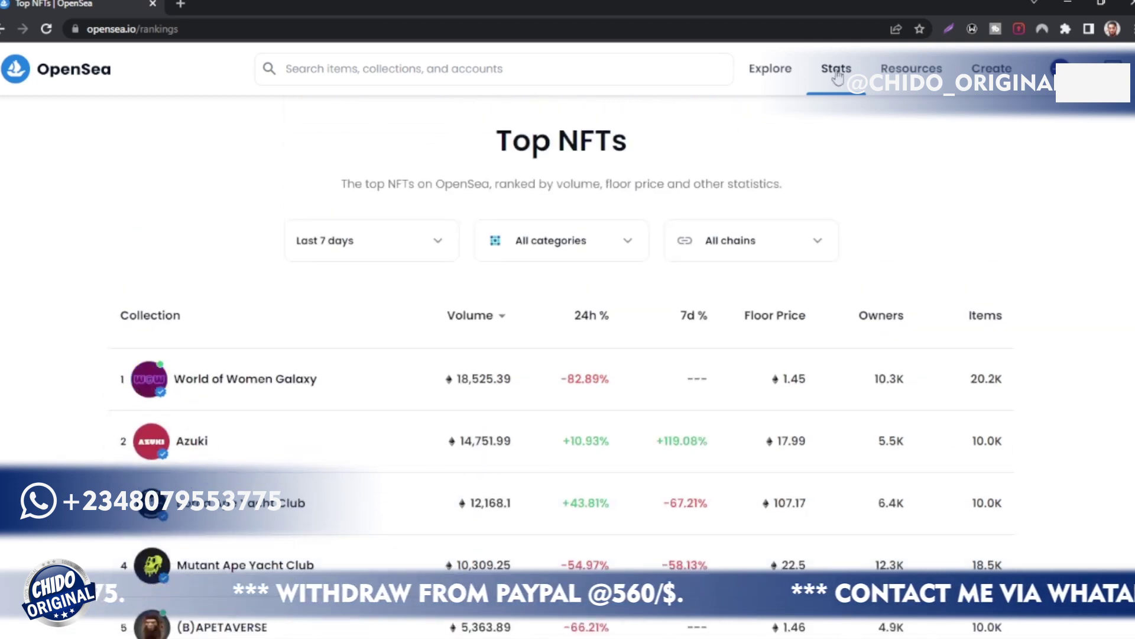
Step: Open Stats > Activity, scroll the Sales table, and bring up the account menu
{"action": "mouse_move", "coordinate": [836, 75]}
{"action": "left_click", "coordinate": [837, 155]}
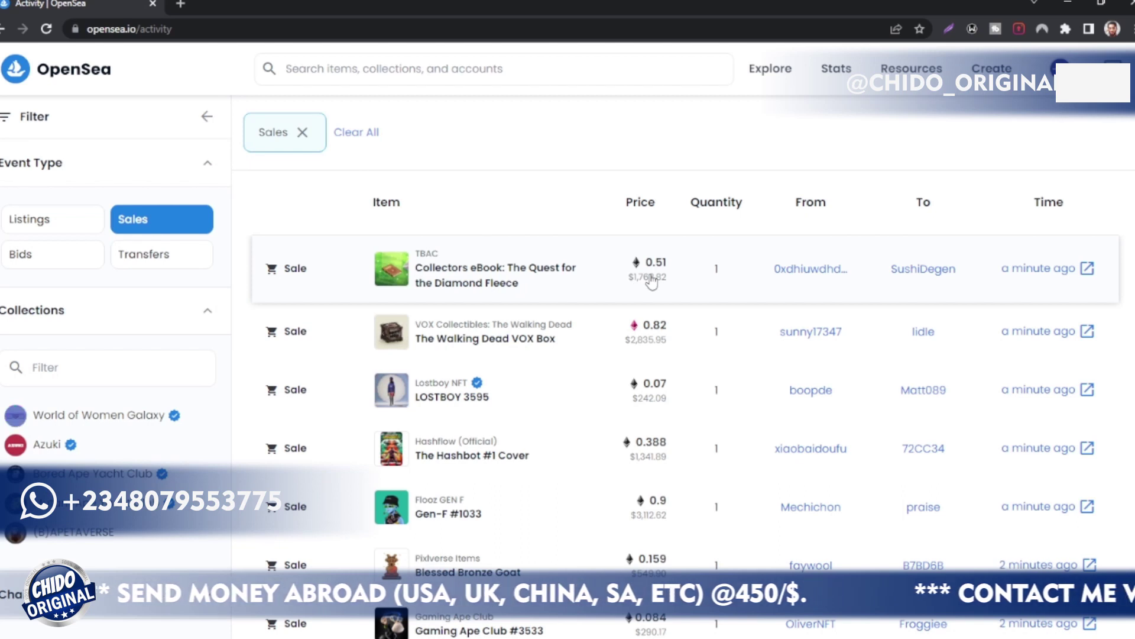
{"action": "mouse_move", "coordinate": [1066, 274]}
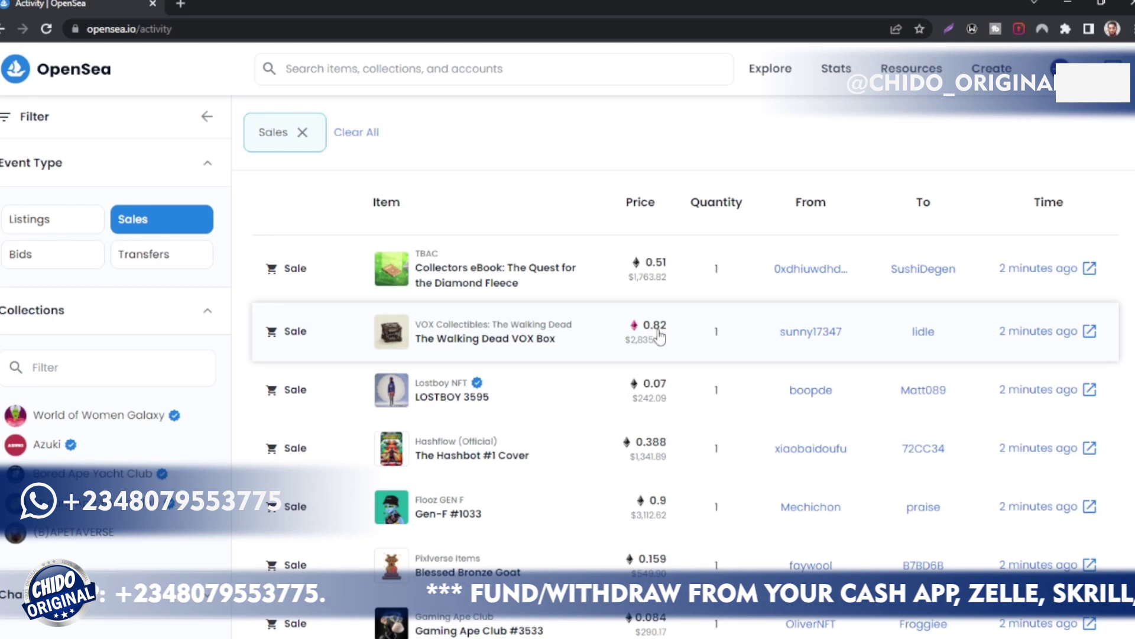
{"action": "scroll", "coordinate": [671, 362], "scroll_direction": "down", "scroll_amount": 1}
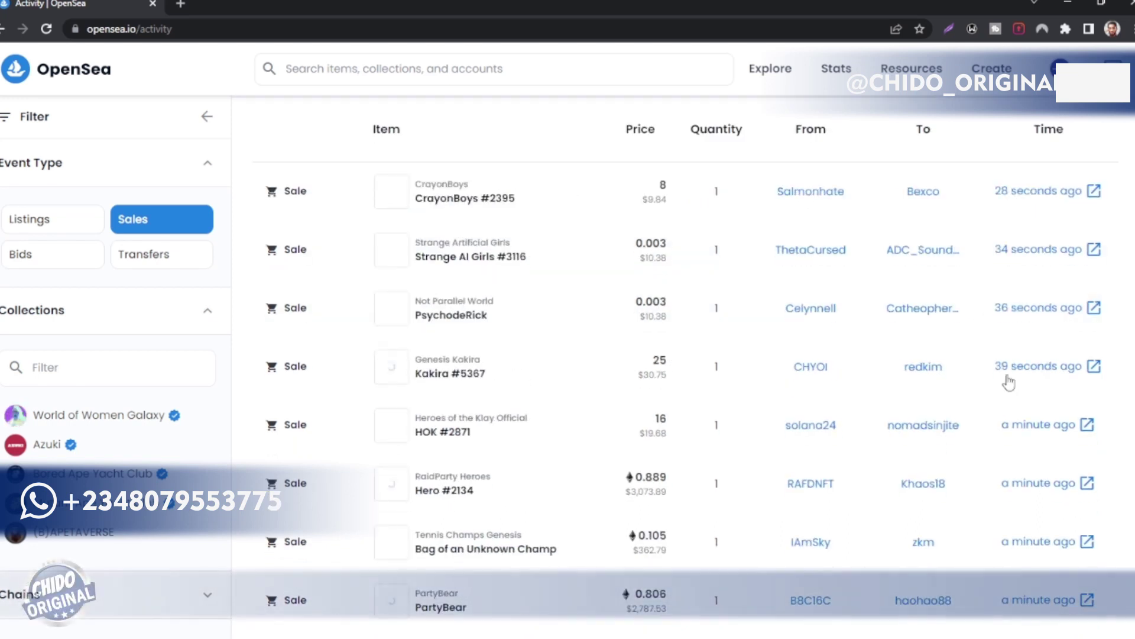
{"action": "scroll", "coordinate": [609, 524], "scroll_direction": "down", "scroll_amount": 9}
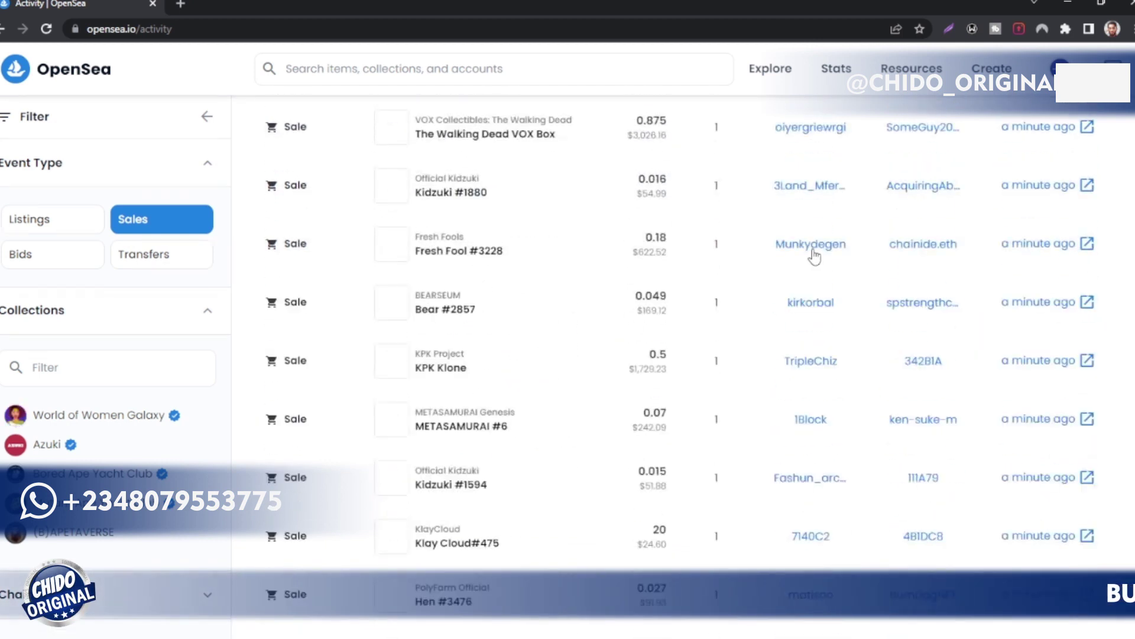
{"action": "scroll", "coordinate": [815, 255], "scroll_direction": "up", "scroll_amount": 5}
{"action": "scroll", "coordinate": [815, 254], "scroll_direction": "up", "scroll_amount": 5}
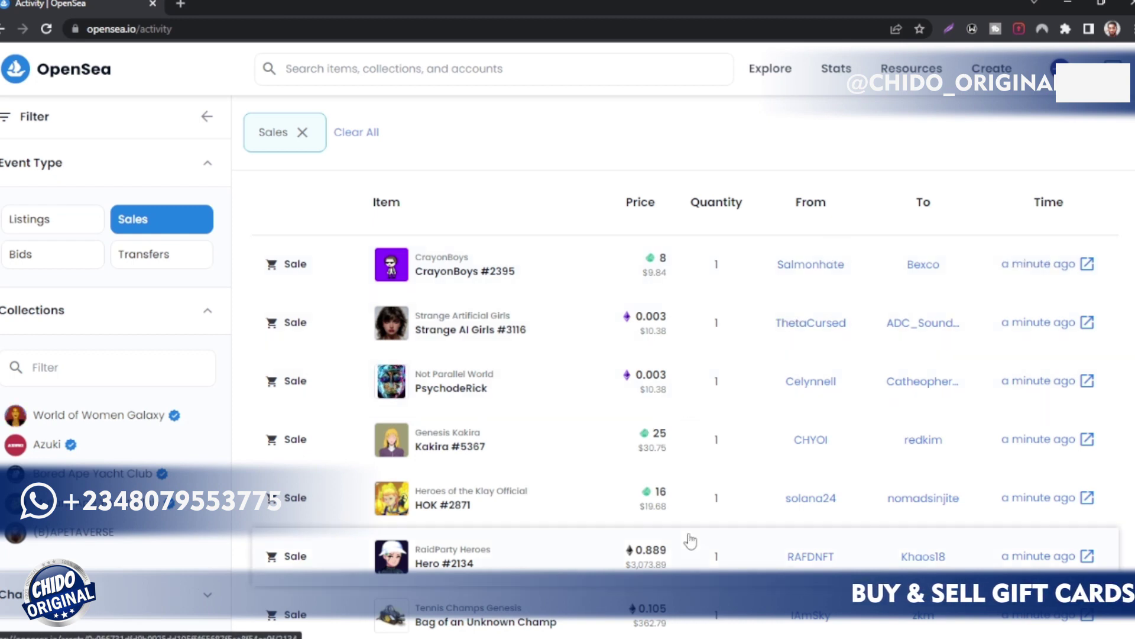
{"action": "mouse_move", "coordinate": [842, 76]}
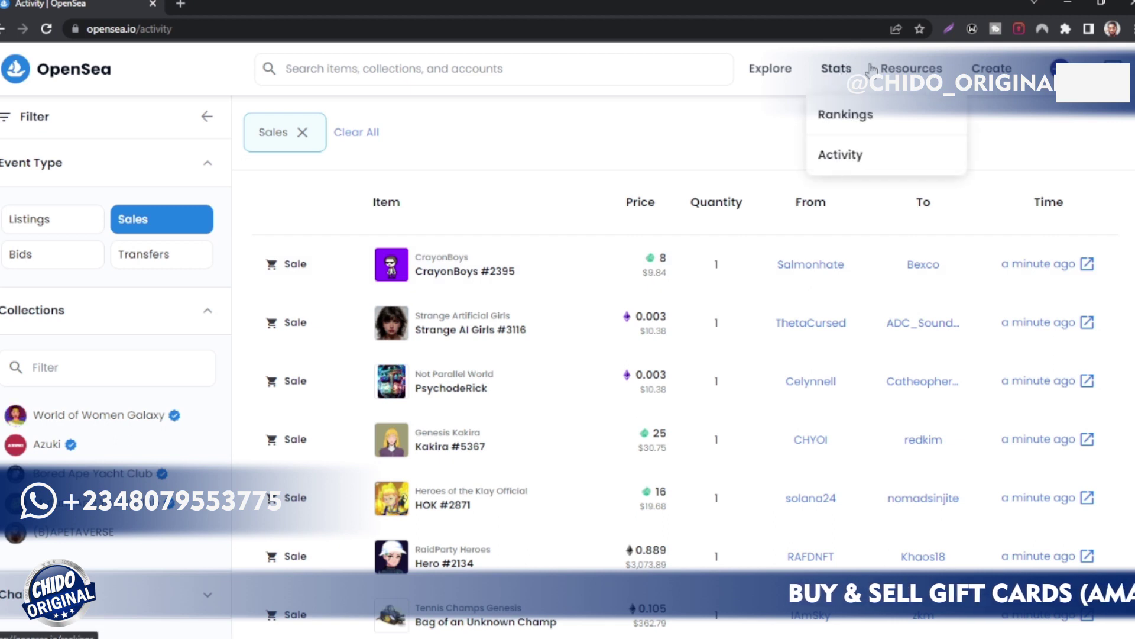
{"action": "mouse_move", "coordinate": [910, 70]}
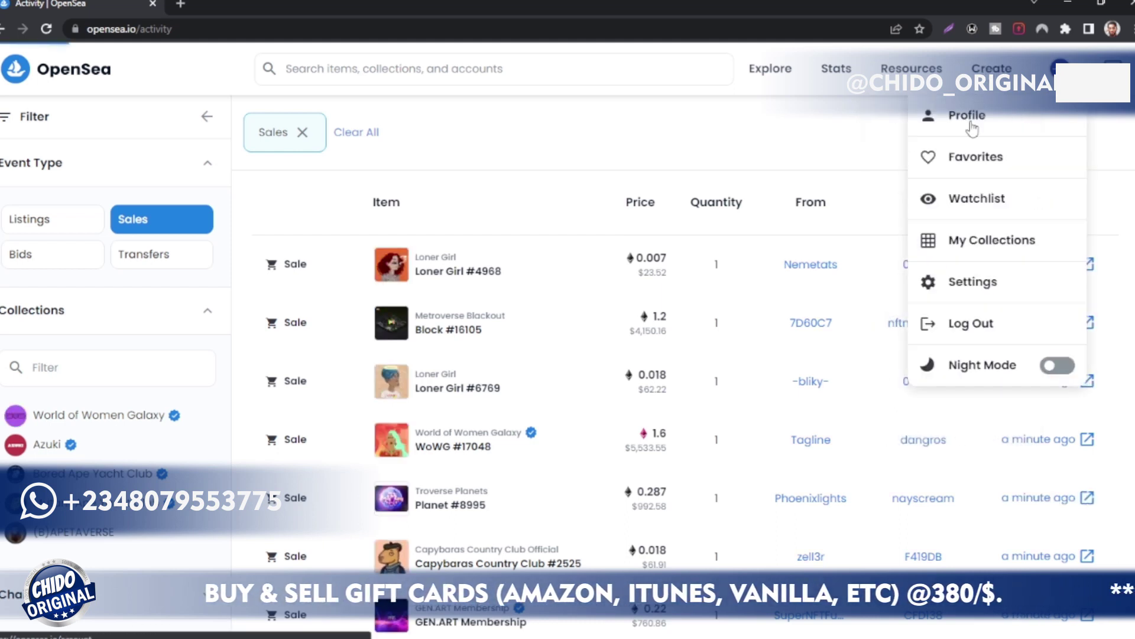
Step: Go to the Astro Art profile page, cancelling a started banner image change
{"action": "left_click", "coordinate": [968, 118]}
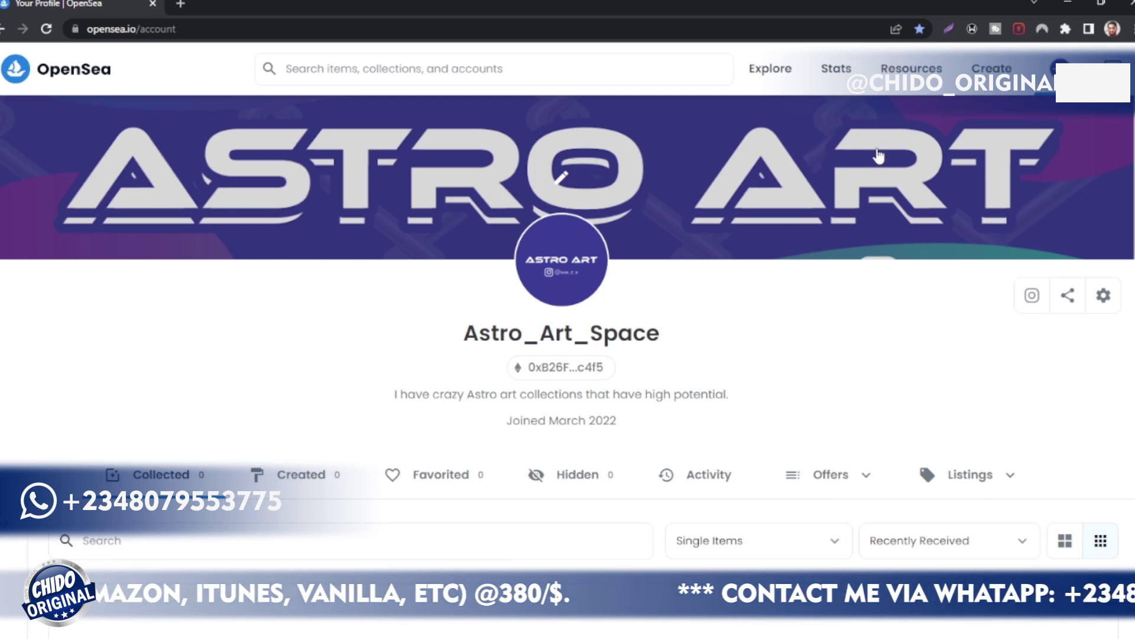
{"action": "left_click", "coordinate": [560, 178]}
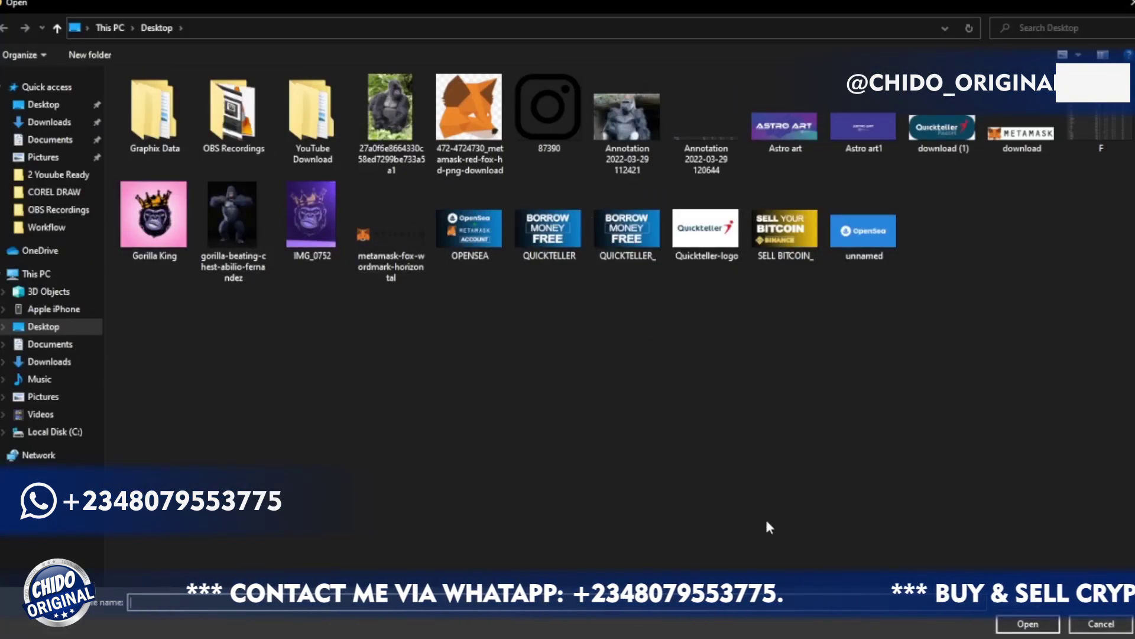
{"action": "left_click", "coordinate": [1101, 623]}
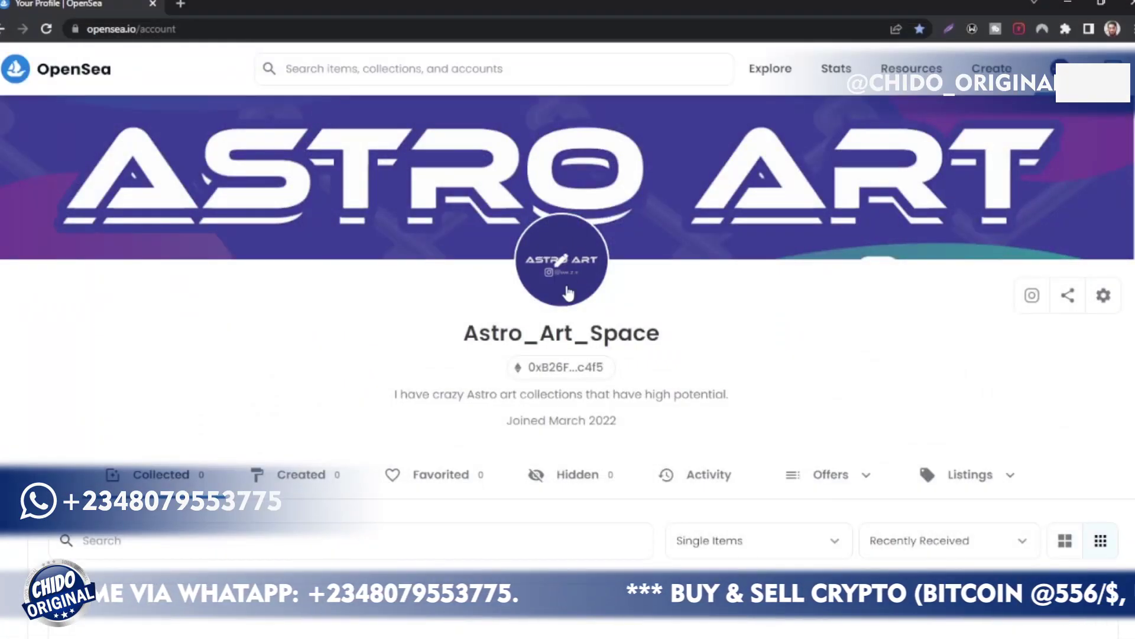
{"action": "scroll", "coordinate": [575, 255], "scroll_direction": "down", "scroll_amount": 1}
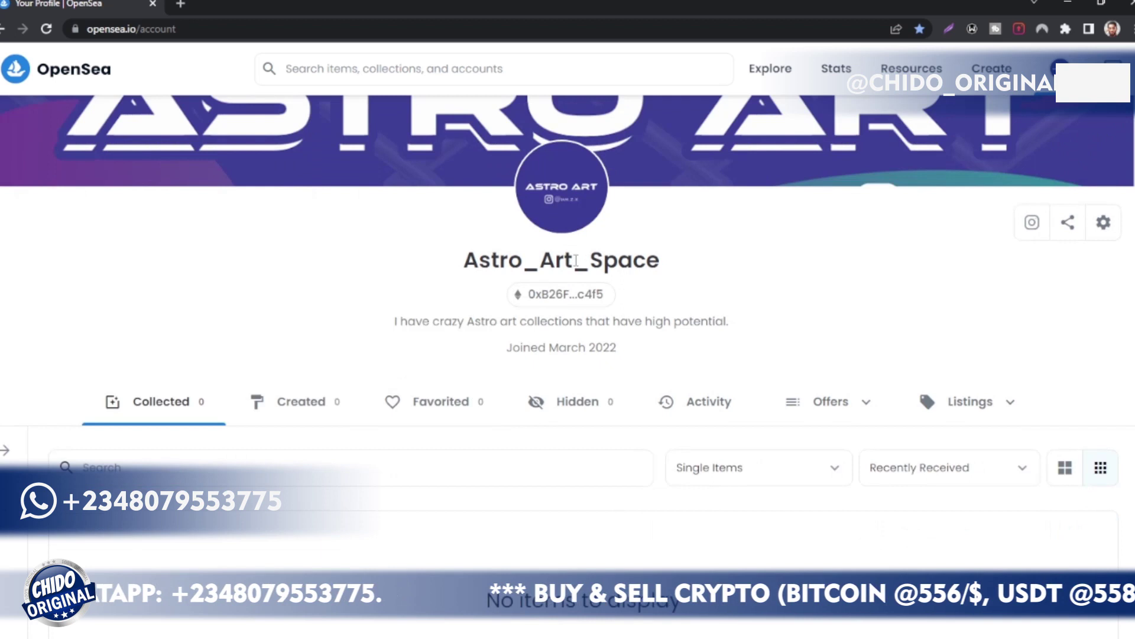
{"action": "left_click_drag", "start_coordinate": [458, 262], "coordinate": [700, 269]}
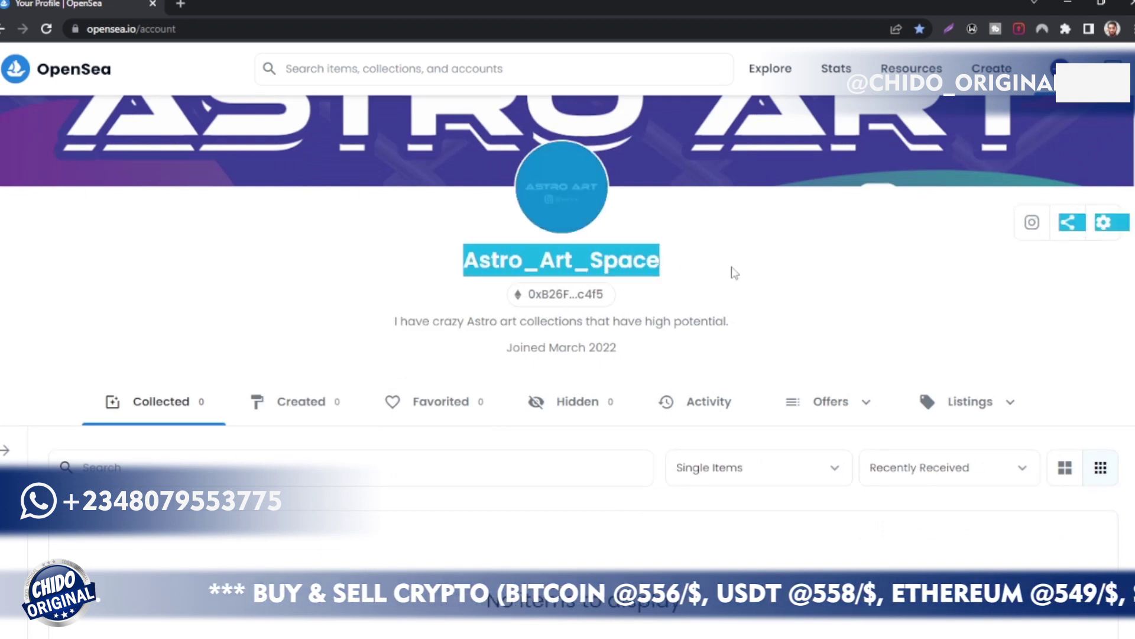
{"action": "left_click", "coordinate": [829, 278]}
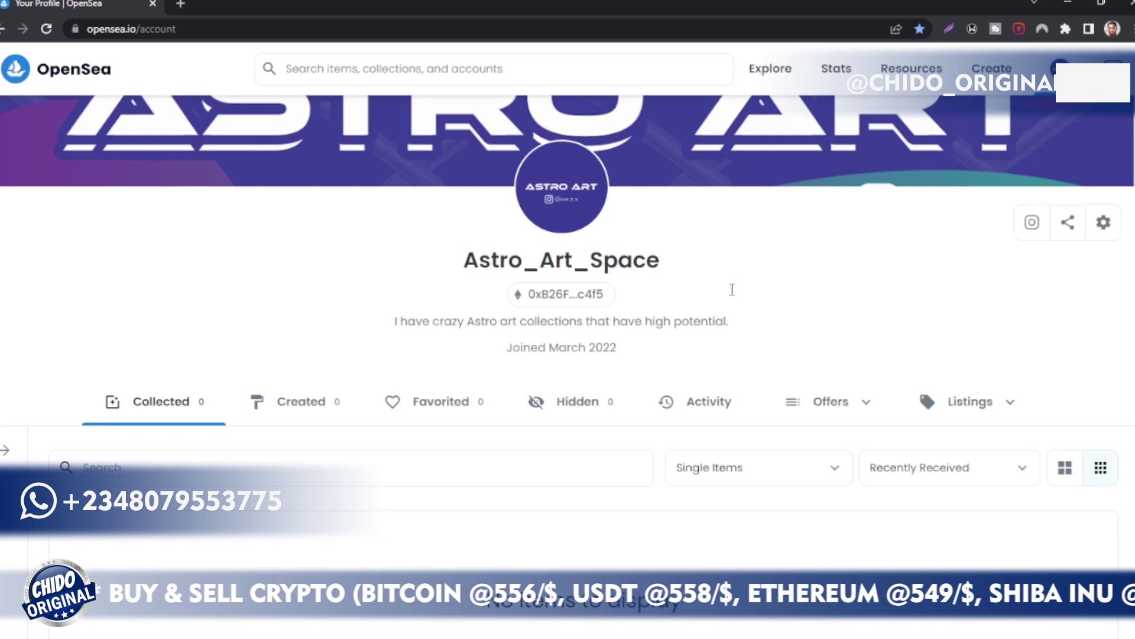
{"action": "scroll", "coordinate": [733, 290], "scroll_direction": "up", "scroll_amount": 1}
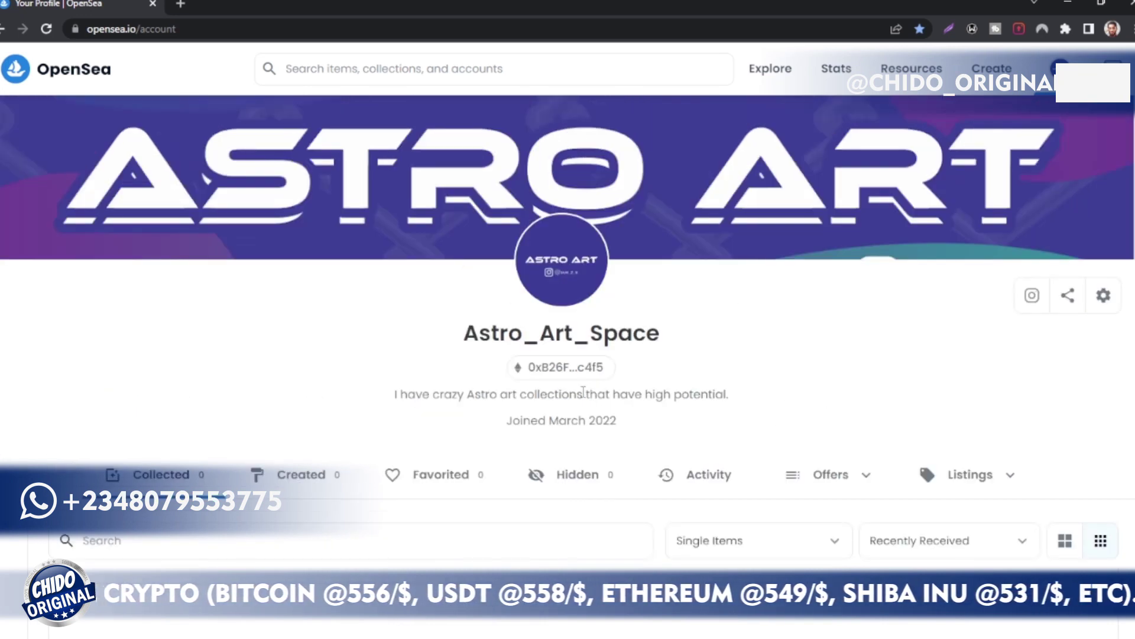
Step: In Profile Settings, end the bio with a period and review the profile fields
{"action": "left_click", "coordinate": [1104, 295]}
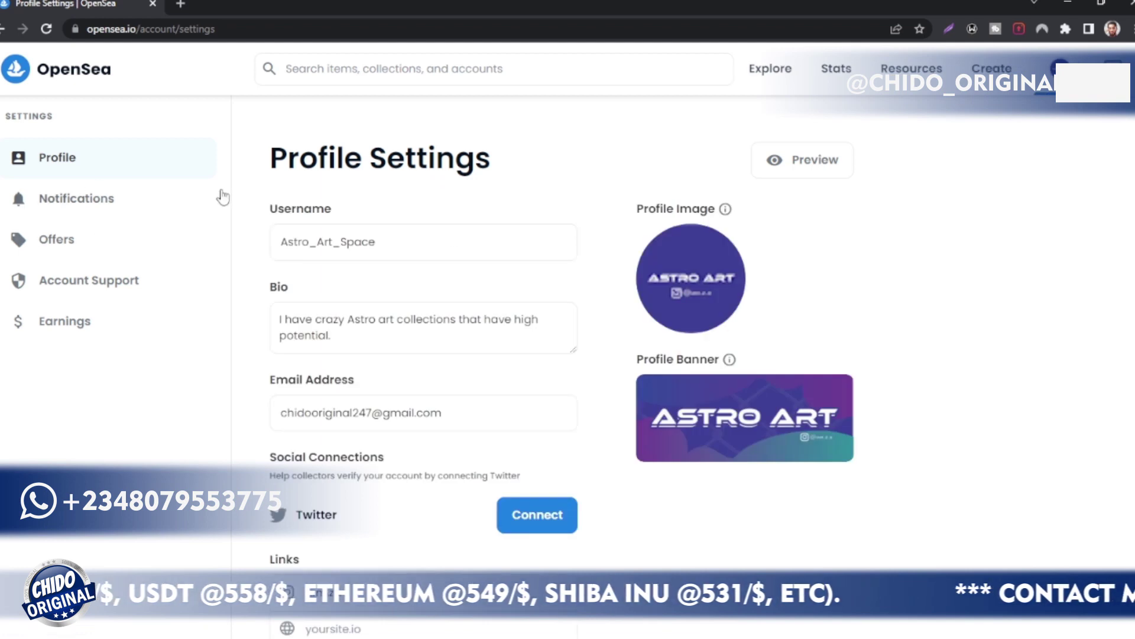
{"action": "scroll", "coordinate": [550, 254], "scroll_direction": "down", "scroll_amount": 1}
{"action": "left_click_drag", "start_coordinate": [400, 163], "coordinate": [270, 190]}
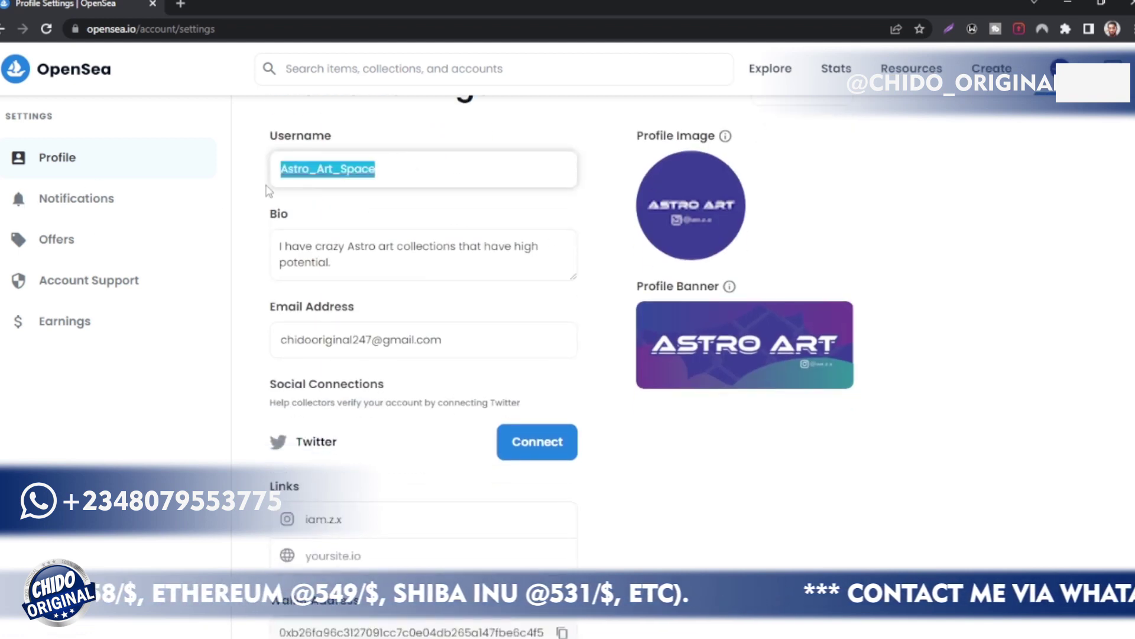
{"action": "left_click_drag", "start_coordinate": [379, 263], "coordinate": [482, 256]}
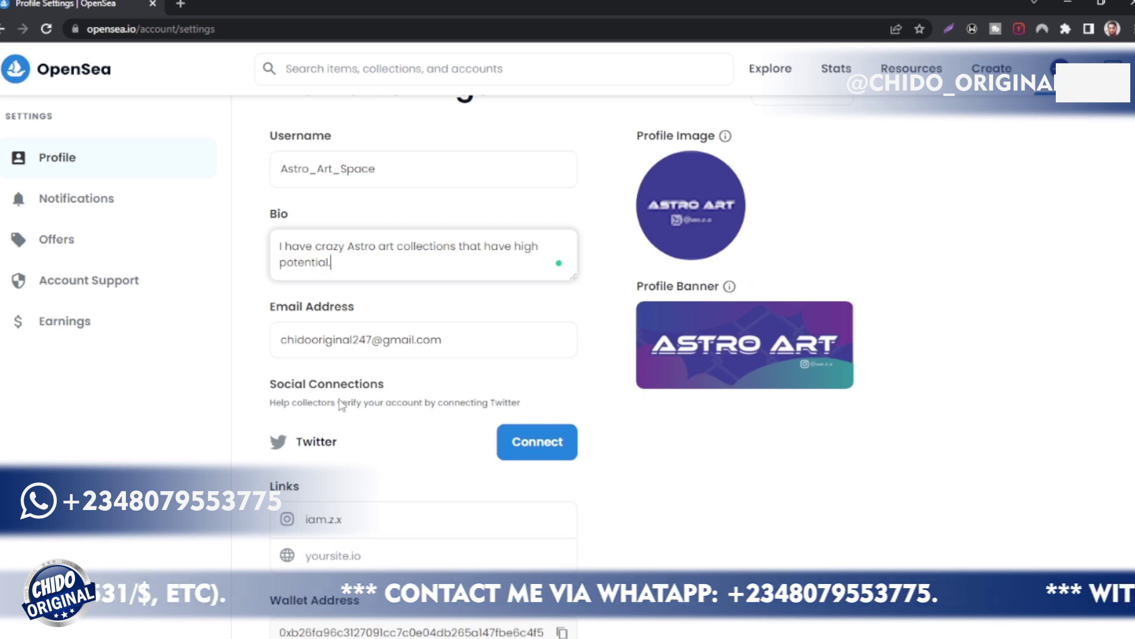
{"action": "scroll", "coordinate": [385, 459], "scroll_direction": "down", "scroll_amount": 2}
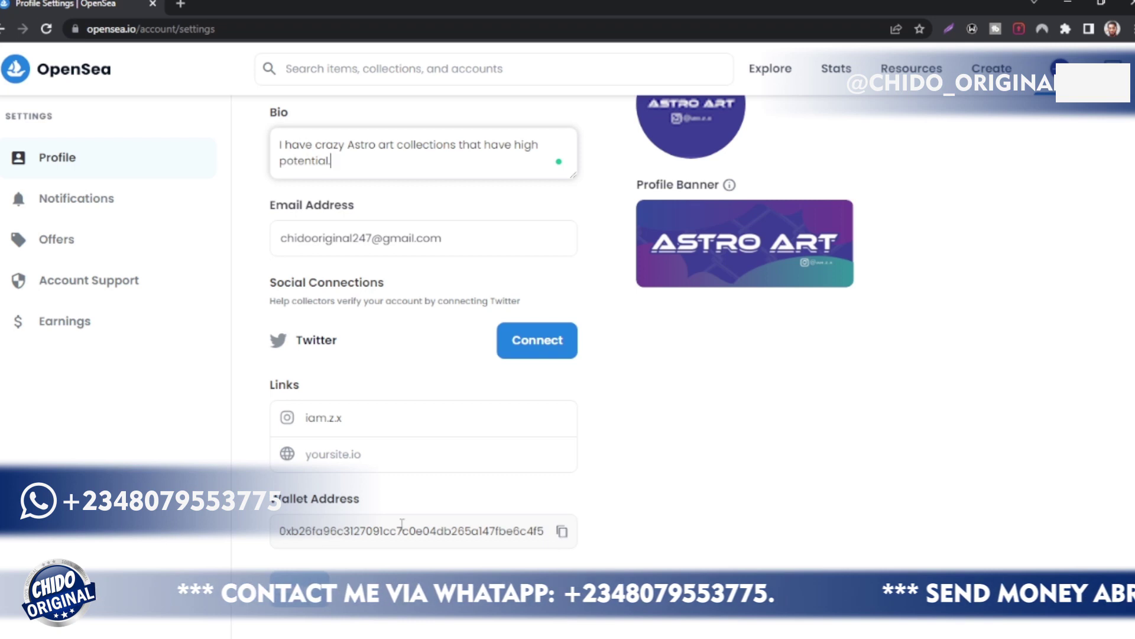
{"action": "scroll", "coordinate": [409, 492], "scroll_direction": "up", "scroll_amount": 3}
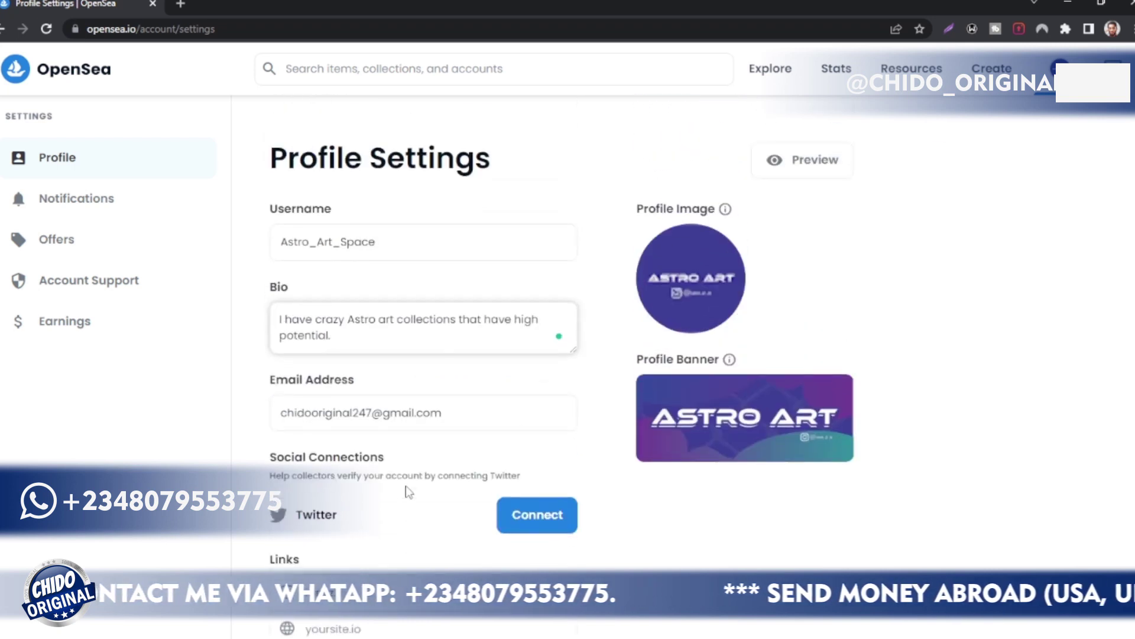
Step: Look through the Notifications, Offers, Account Support and Earnings settings pages
{"action": "left_click", "coordinate": [60, 204]}
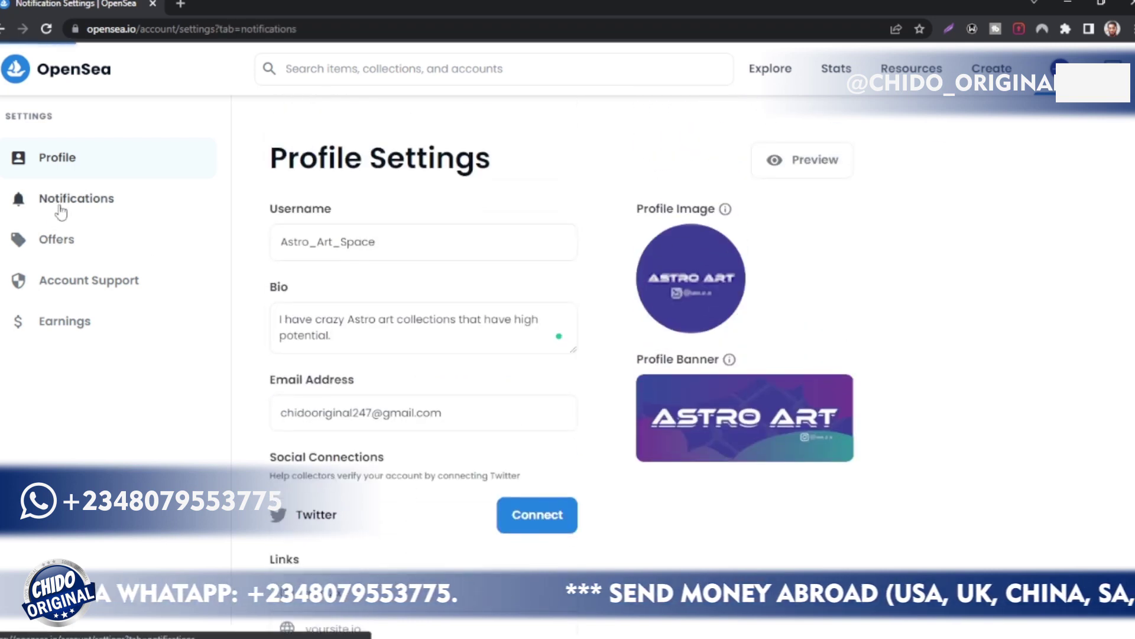
{"action": "left_click", "coordinate": [66, 253]}
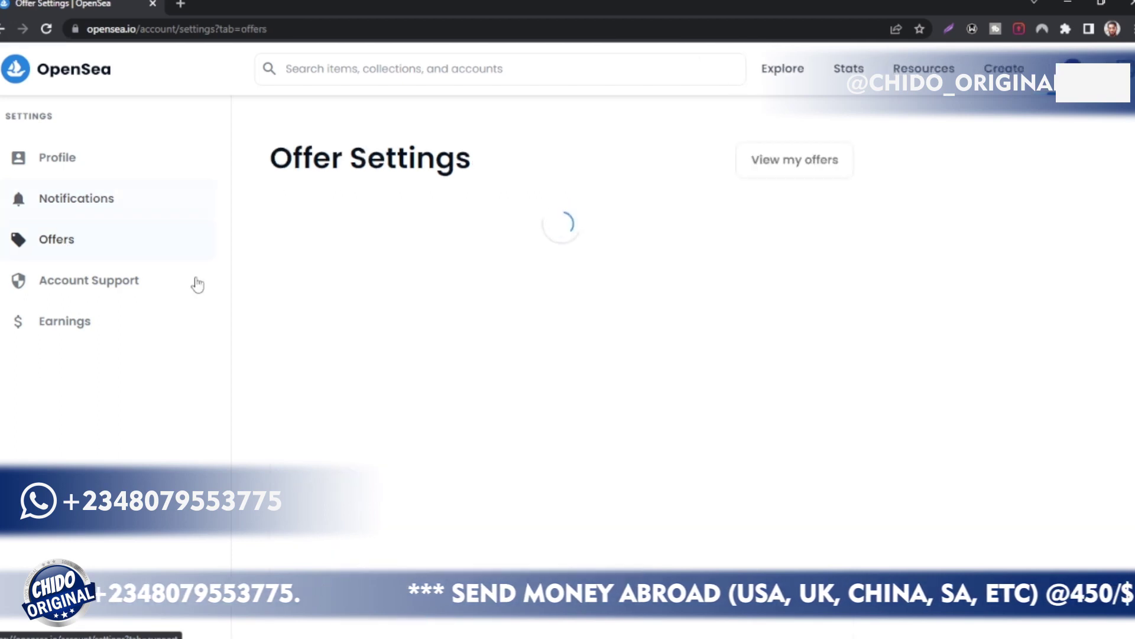
{"action": "left_click", "coordinate": [104, 288]}
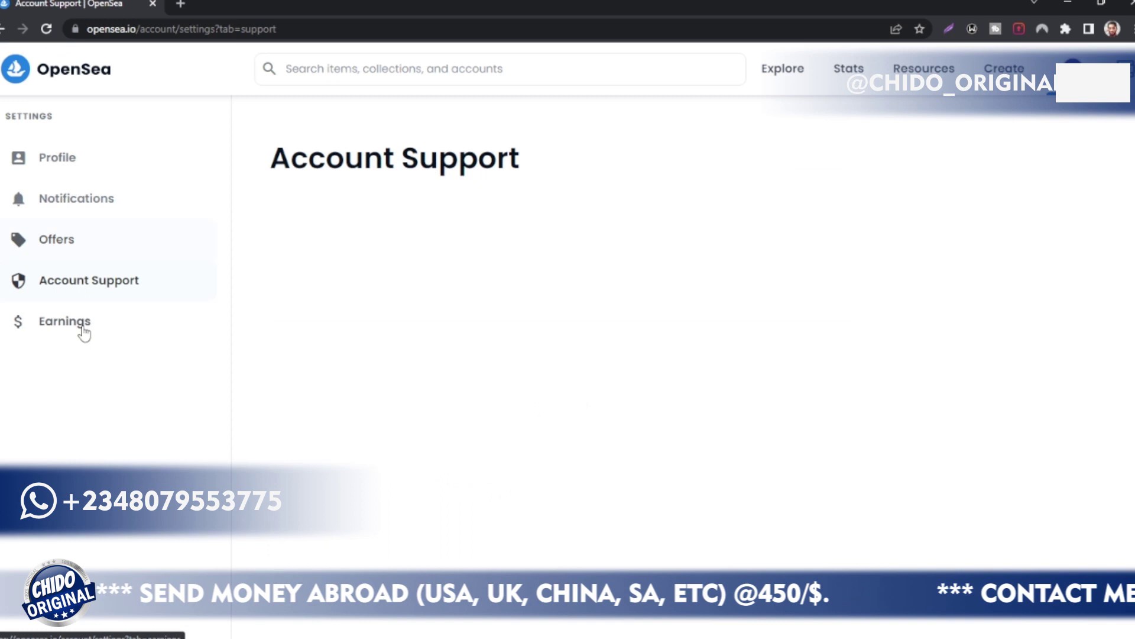
{"action": "left_click", "coordinate": [93, 336]}
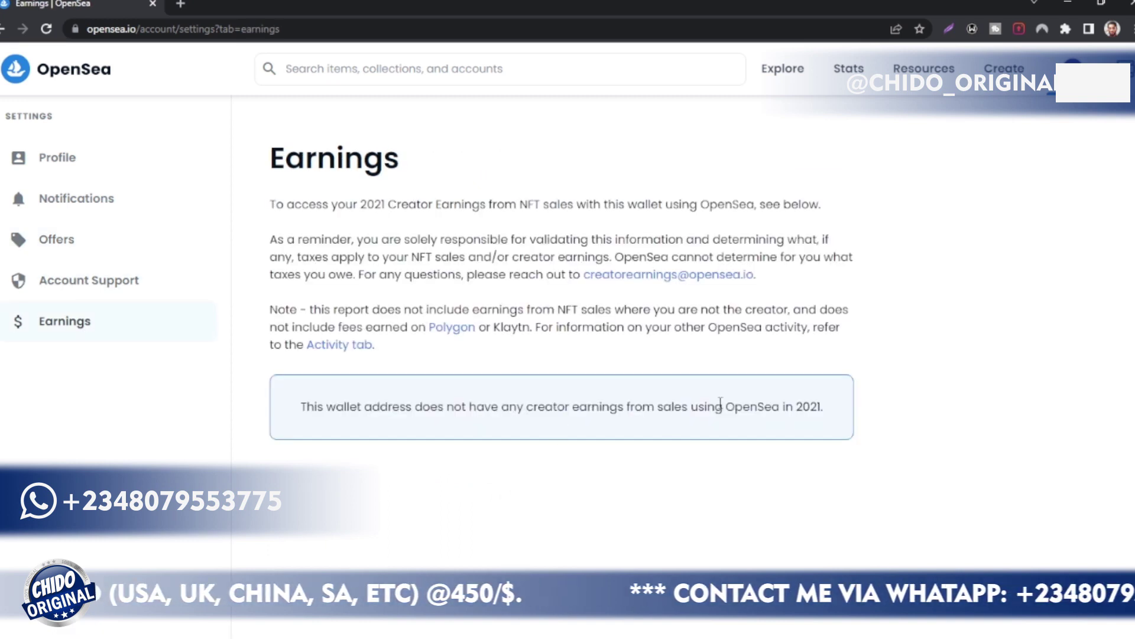
Step: Return to the Astro_Art_Space profile page via the avatar menu and scroll it
{"action": "mouse_move", "coordinate": [1072, 65]}
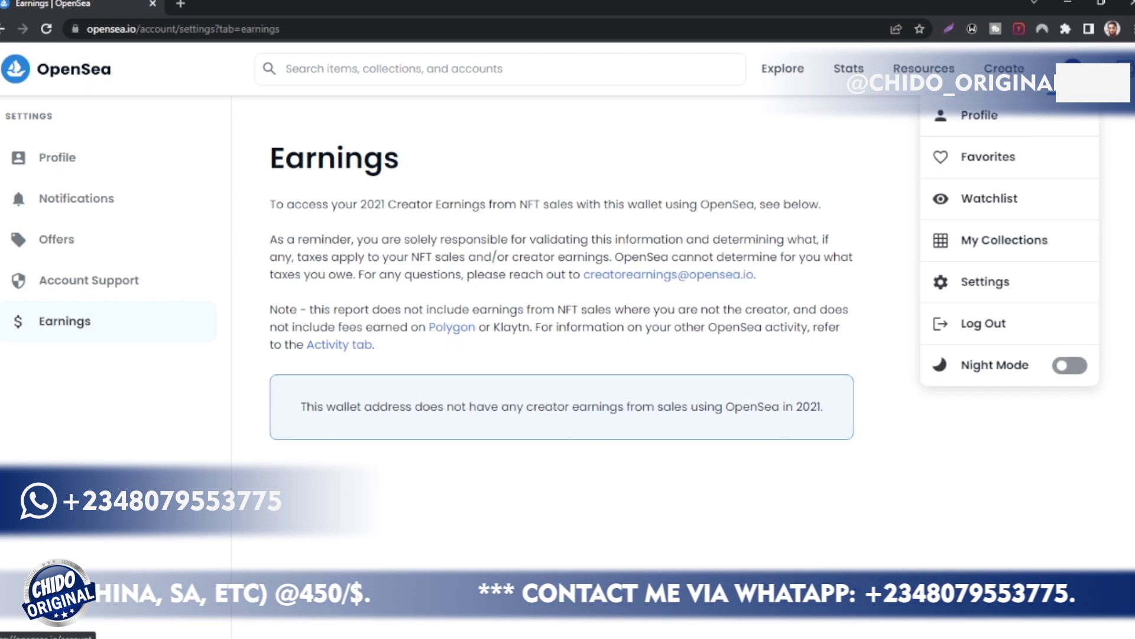
{"action": "left_click", "coordinate": [976, 119]}
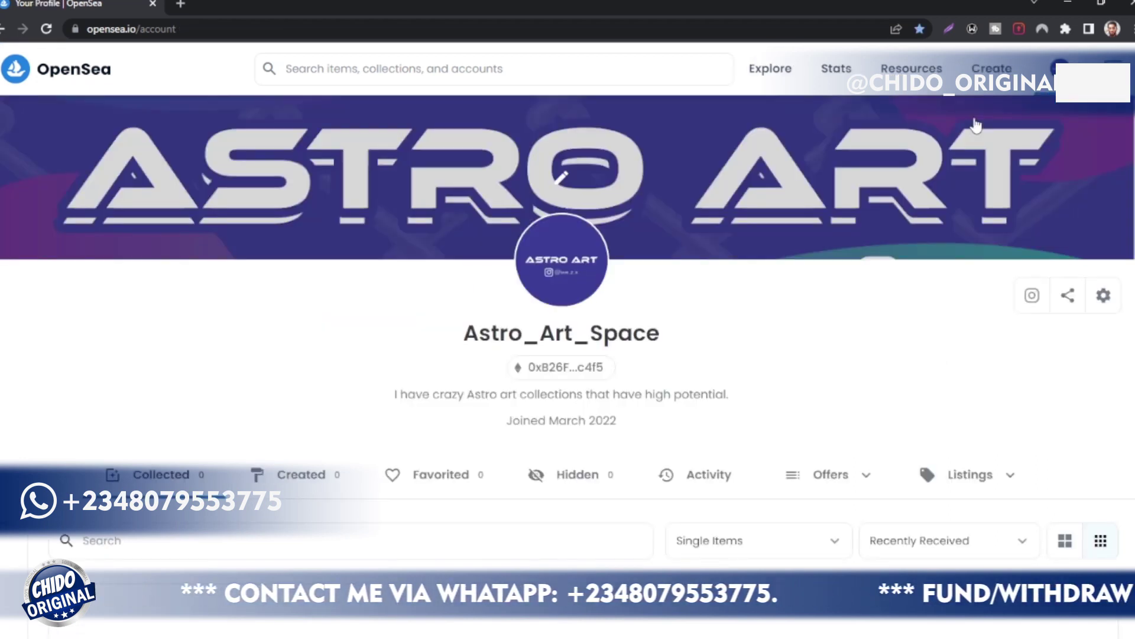
{"action": "scroll", "coordinate": [157, 491], "scroll_direction": "down", "scroll_amount": 1}
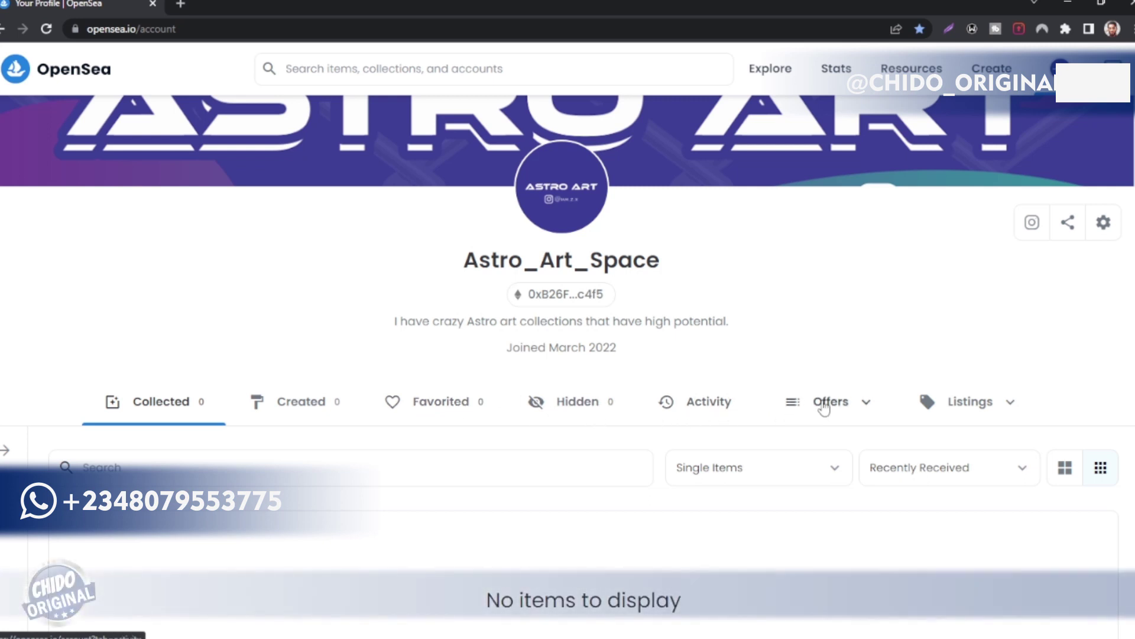
{"action": "scroll", "coordinate": [940, 367], "scroll_direction": "up", "scroll_amount": 1}
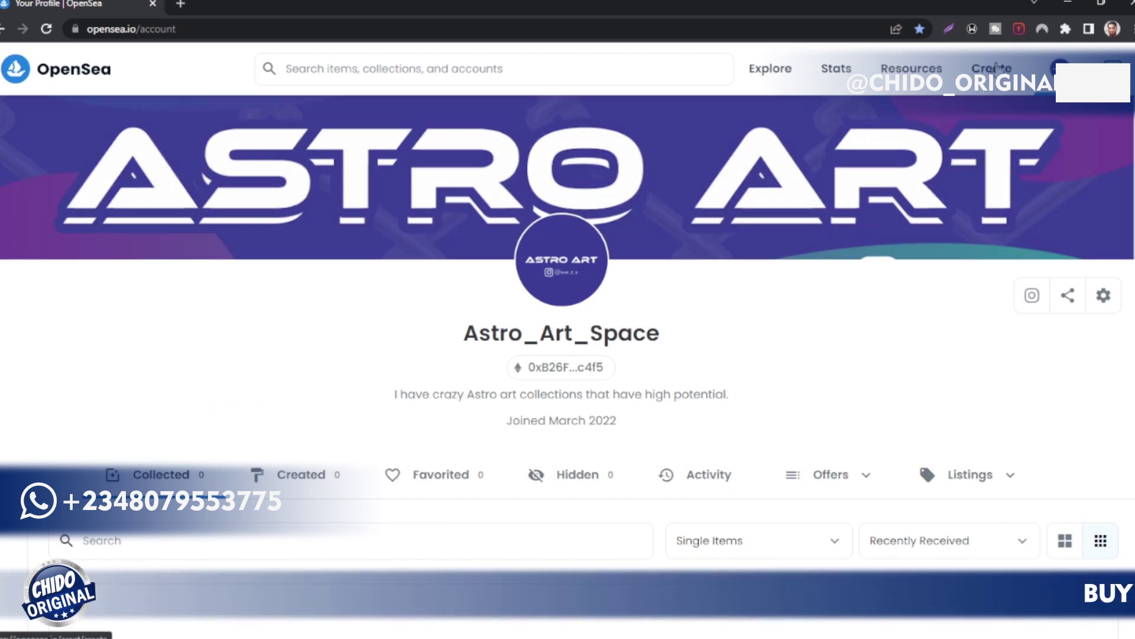
Step: Open the Create New Item form and highlight its 100 MB file size limit
{"action": "left_click", "coordinate": [996, 67]}
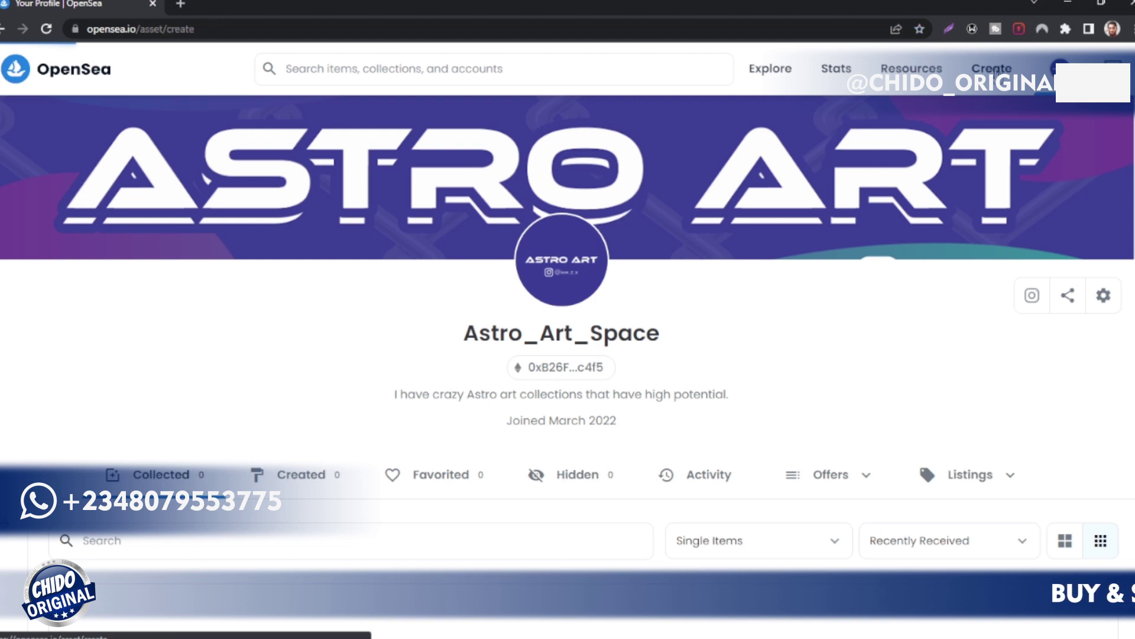
{"action": "scroll", "coordinate": [491, 337], "scroll_direction": "down", "scroll_amount": 3}
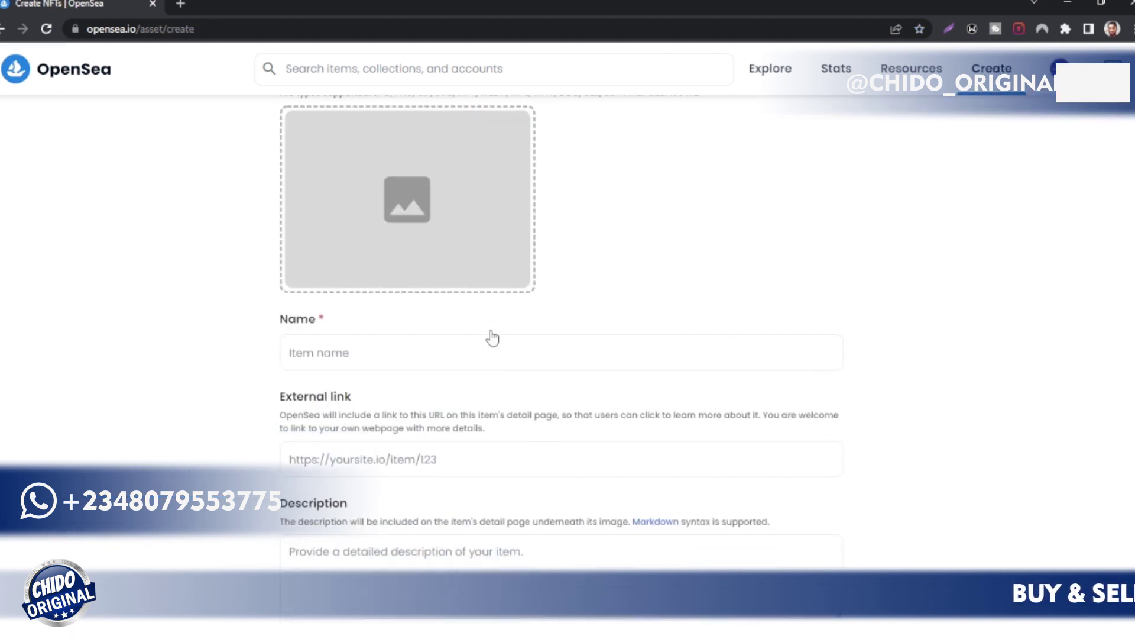
{"action": "scroll", "coordinate": [491, 337], "scroll_direction": "up", "scroll_amount": 3}
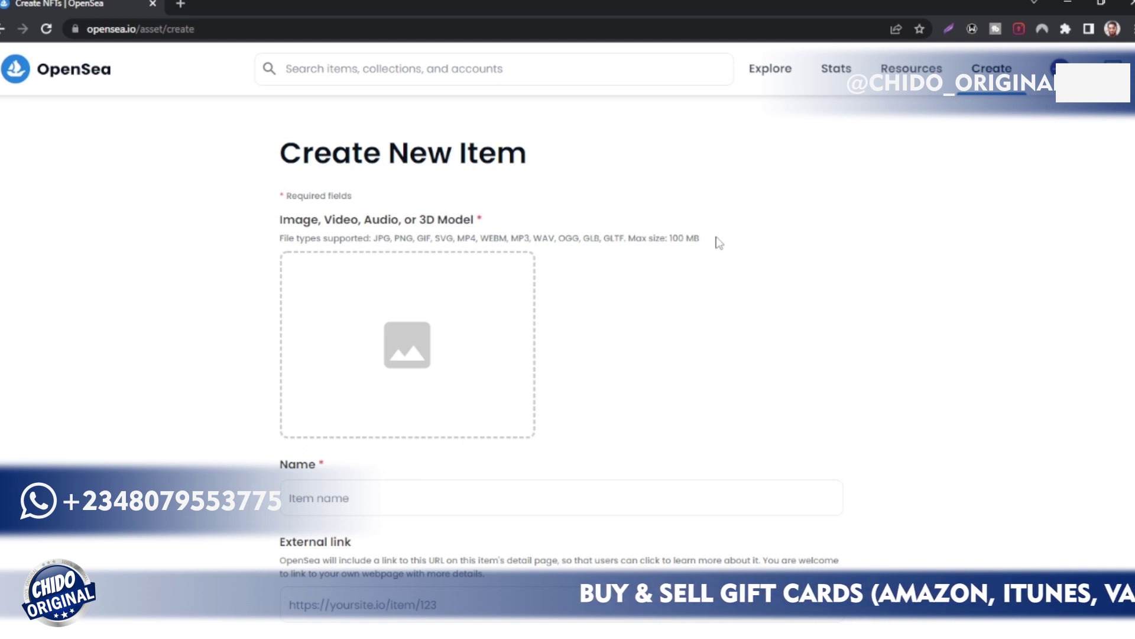
{"action": "left_click_drag", "start_coordinate": [628, 238], "coordinate": [735, 246]}
Step: Upload the Gorilla King image from the Desktop as the item's artwork
{"action": "left_click", "coordinate": [426, 330]}
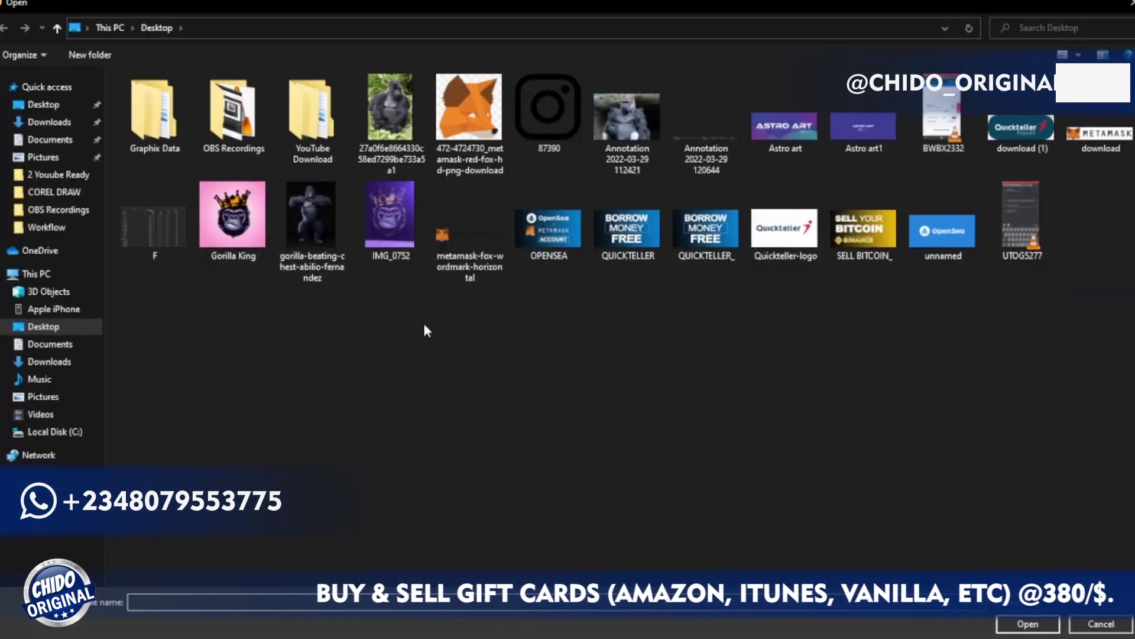
{"action": "left_click", "coordinate": [251, 225]}
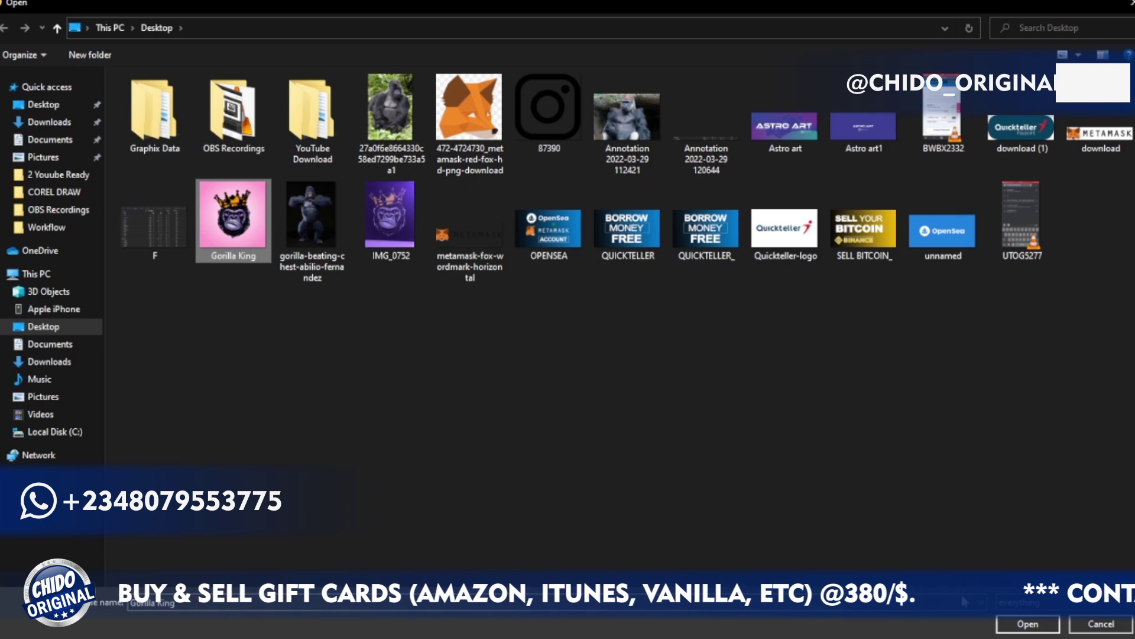
{"action": "left_click", "coordinate": [1043, 629]}
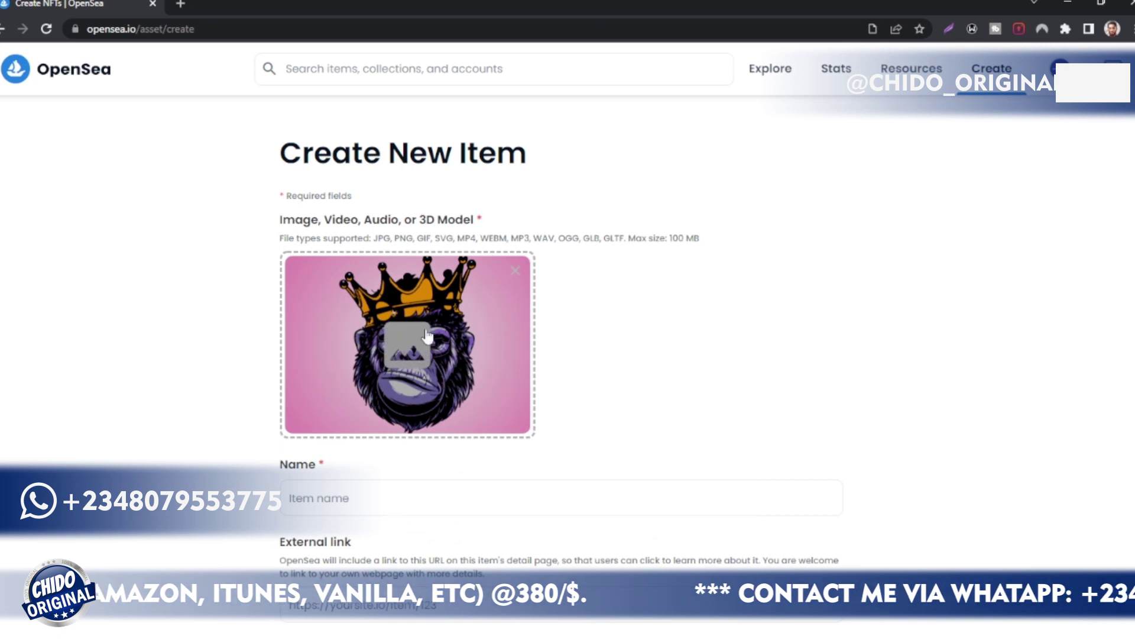
Step: Enter 'Gorilla King' in the item's Name field
{"action": "scroll", "coordinate": [406, 445], "scroll_direction": "down", "scroll_amount": 1}
{"action": "scroll", "coordinate": [405, 444], "scroll_direction": "down", "scroll_amount": 2}
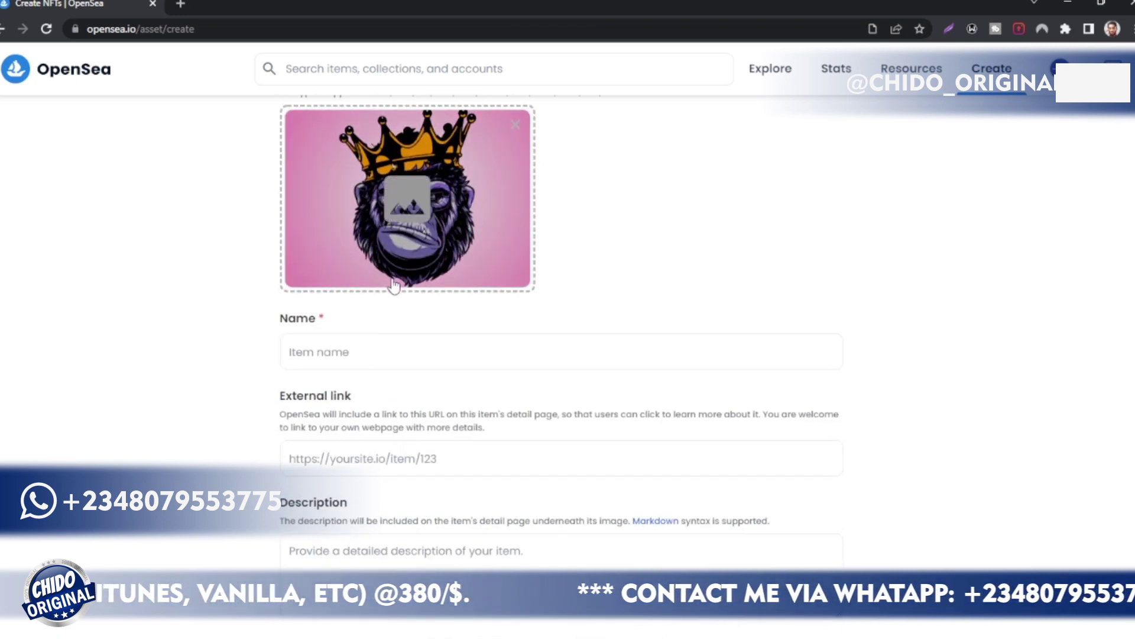
{"action": "left_click", "coordinate": [380, 346]}
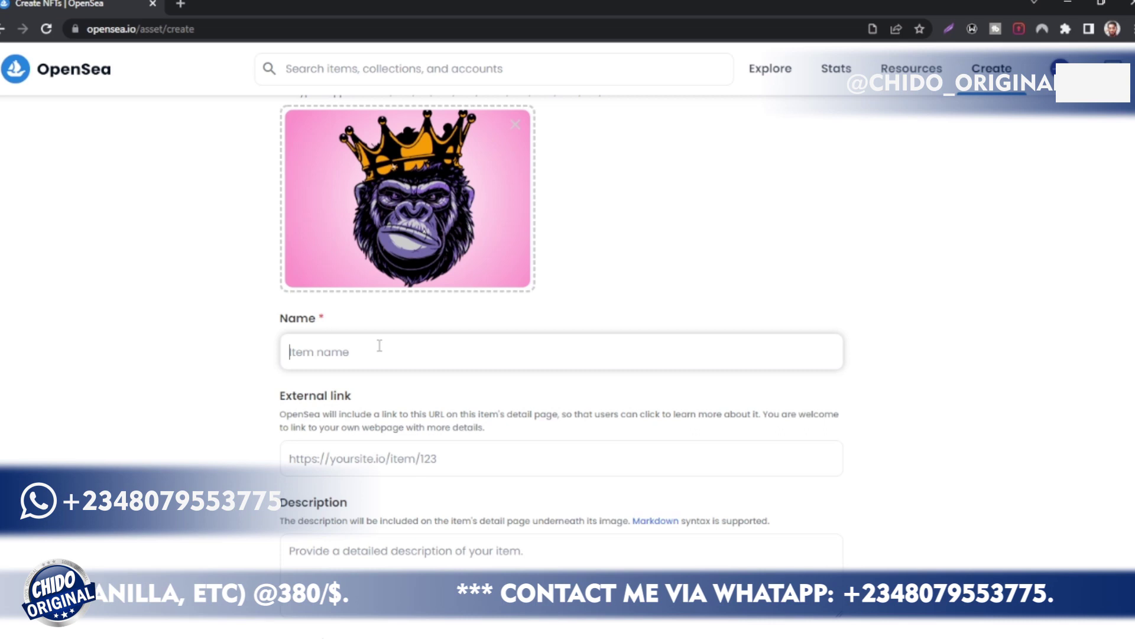
{"action": "type", "text": "Gorill"}
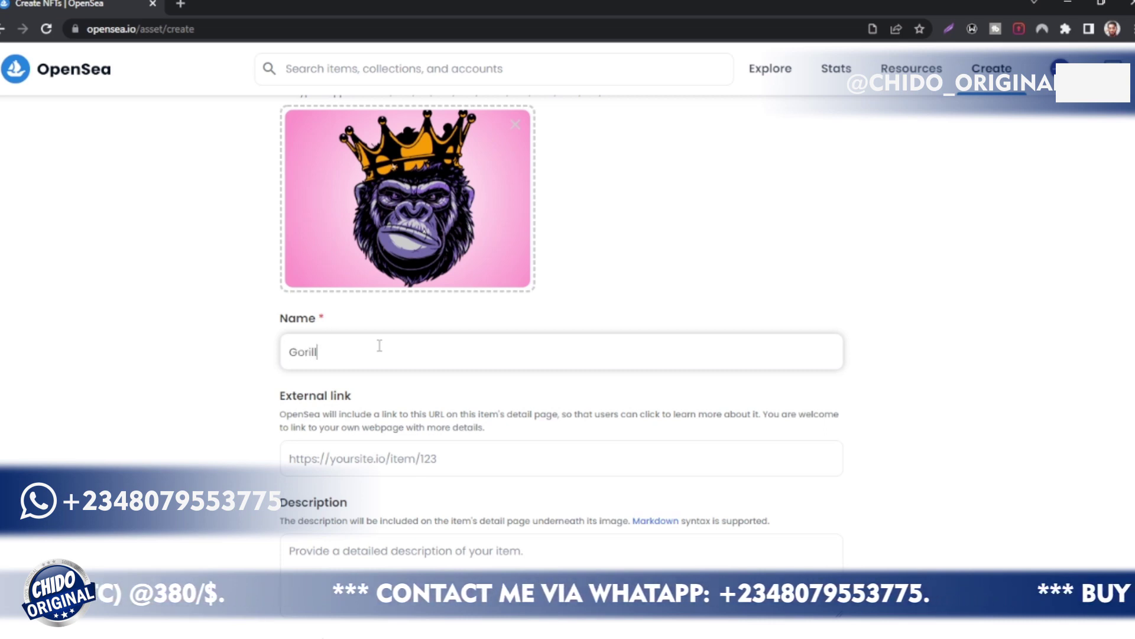
{"action": "type", "text": "a "}
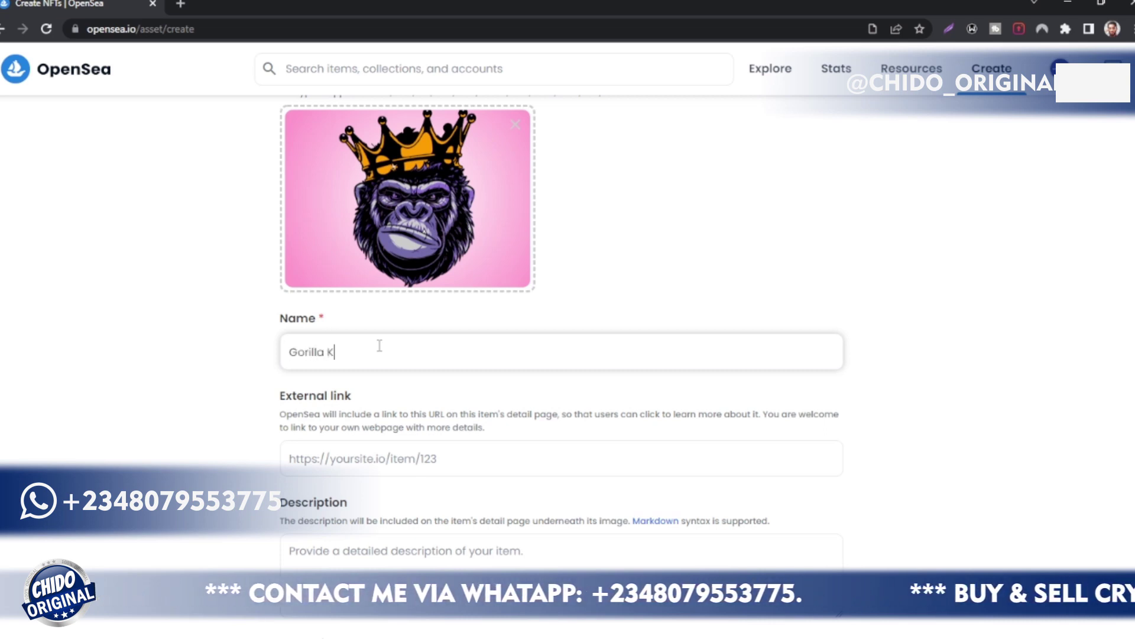
{"action": "type", "text": "King"}
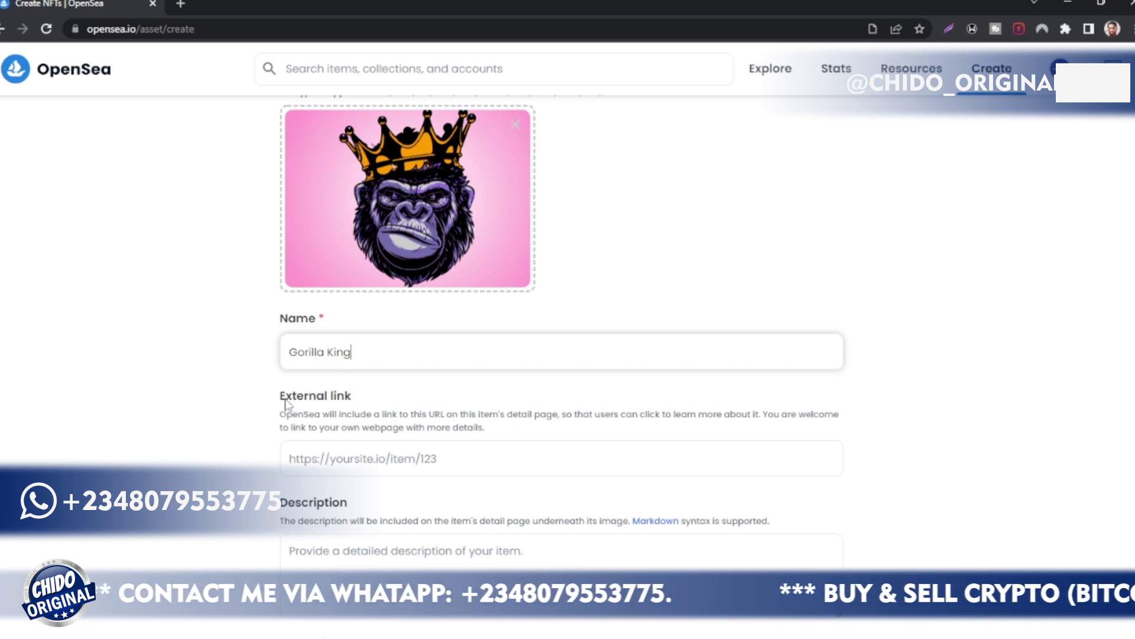
{"action": "scroll", "coordinate": [413, 408], "scroll_direction": "down", "scroll_amount": 1}
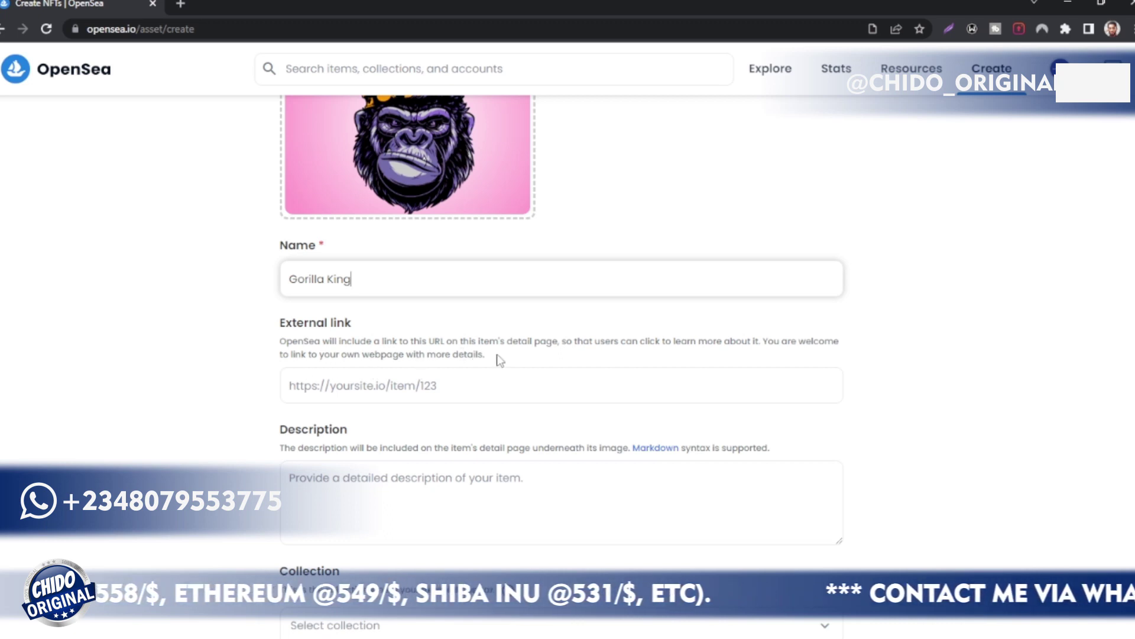
Step: Fill the External link field with the creator's Instagram profile URL, fixing a typo
{"action": "left_click_drag", "start_coordinate": [486, 355], "coordinate": [280, 342]}
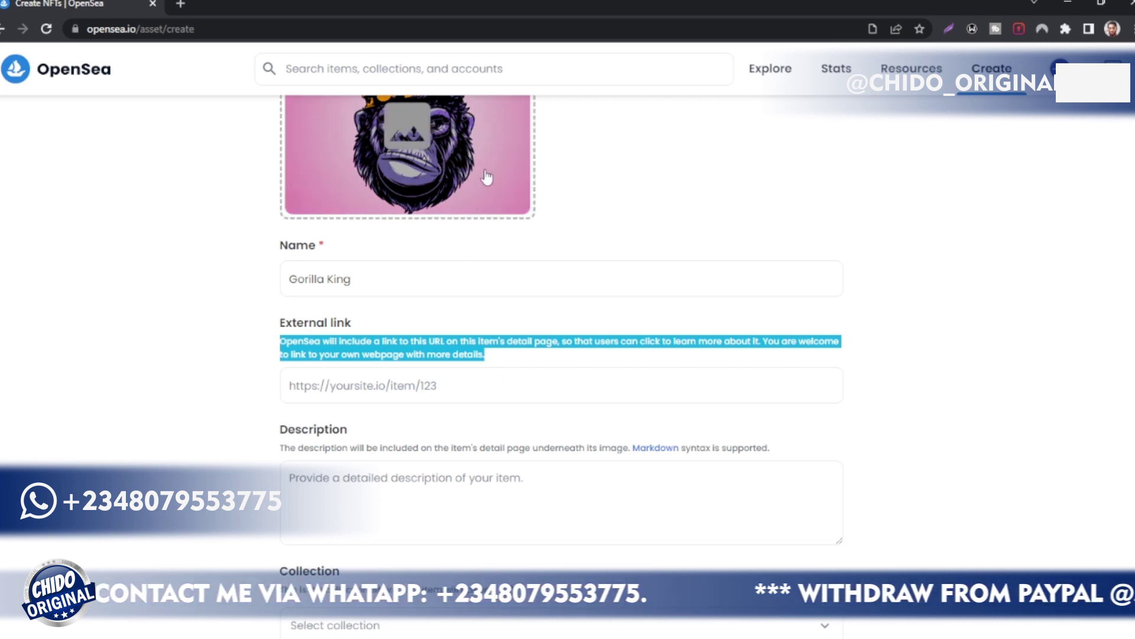
{"action": "left_click", "coordinate": [461, 391]}
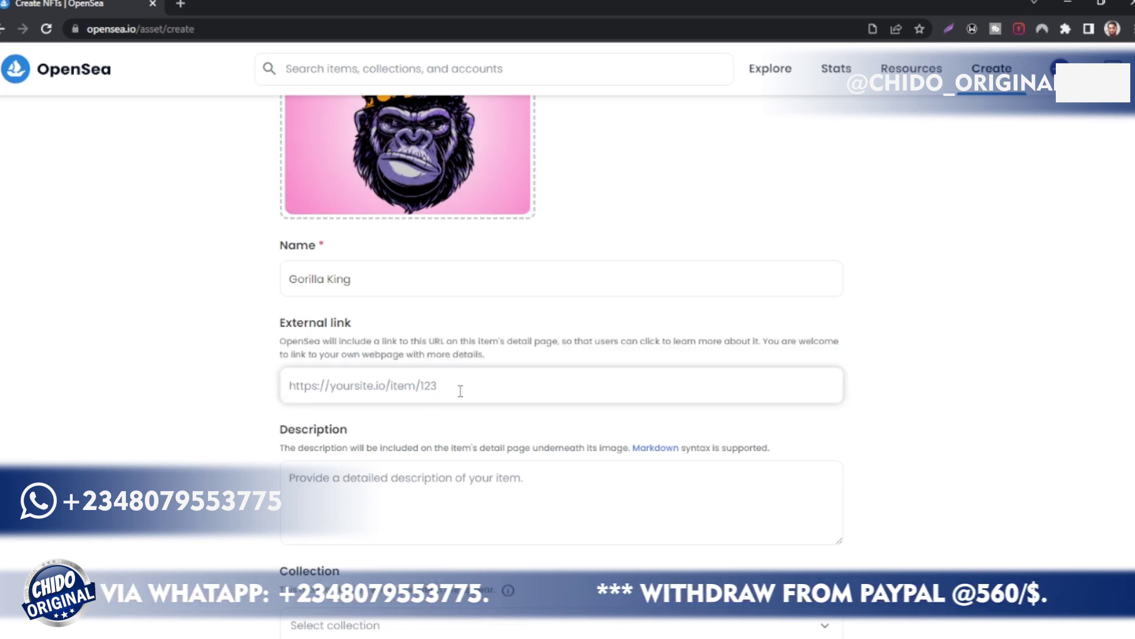
{"action": "type", "text": "wwww"}
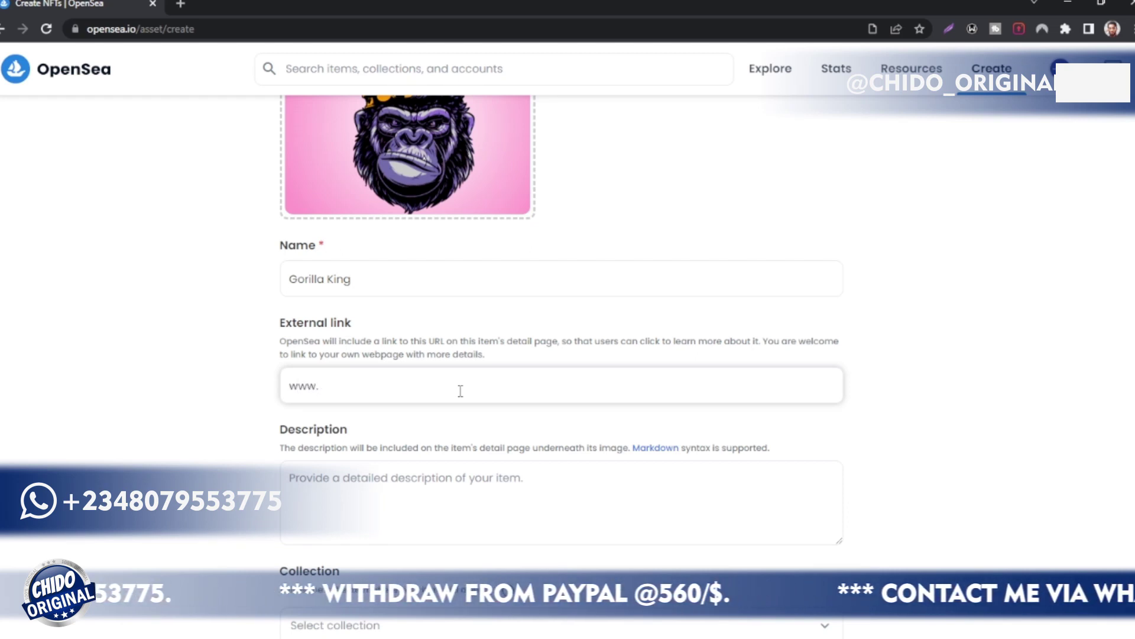
{"action": "type", "text": "instagra"}
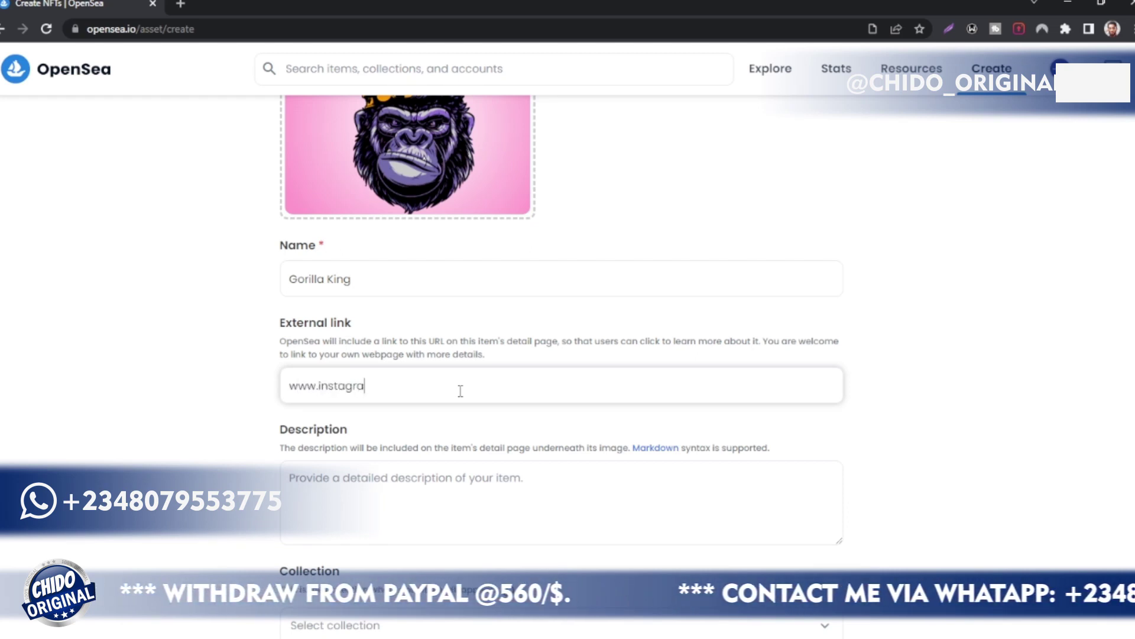
{"action": "type", "text": "m.cm/"}
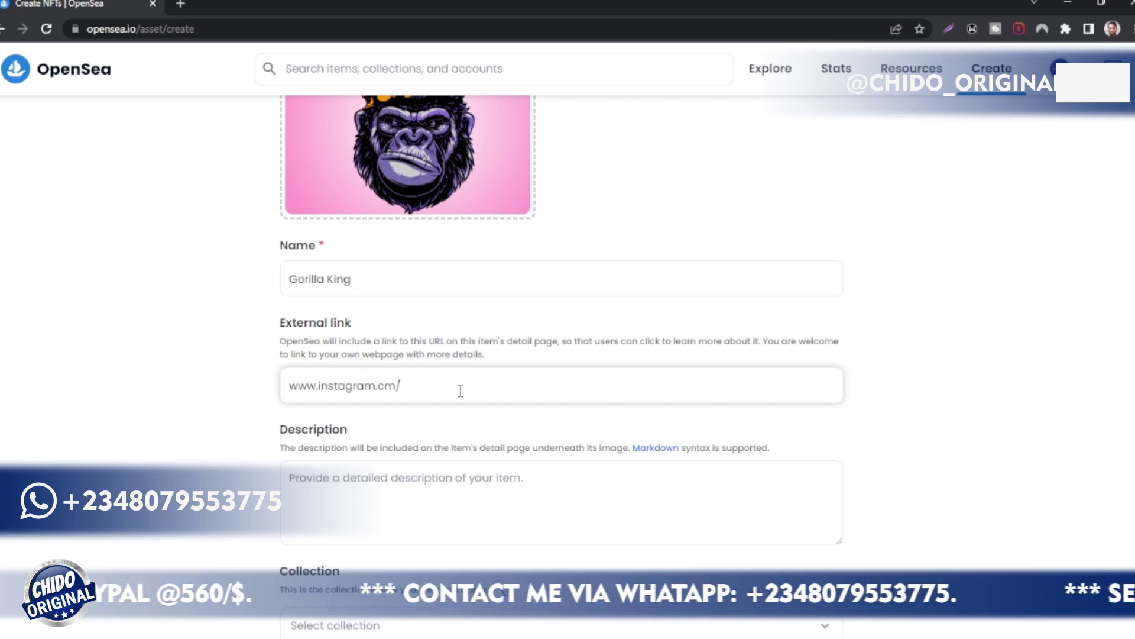
{"action": "key", "text": "BackSpace"}
{"action": "key", "text": "BackSpace"}
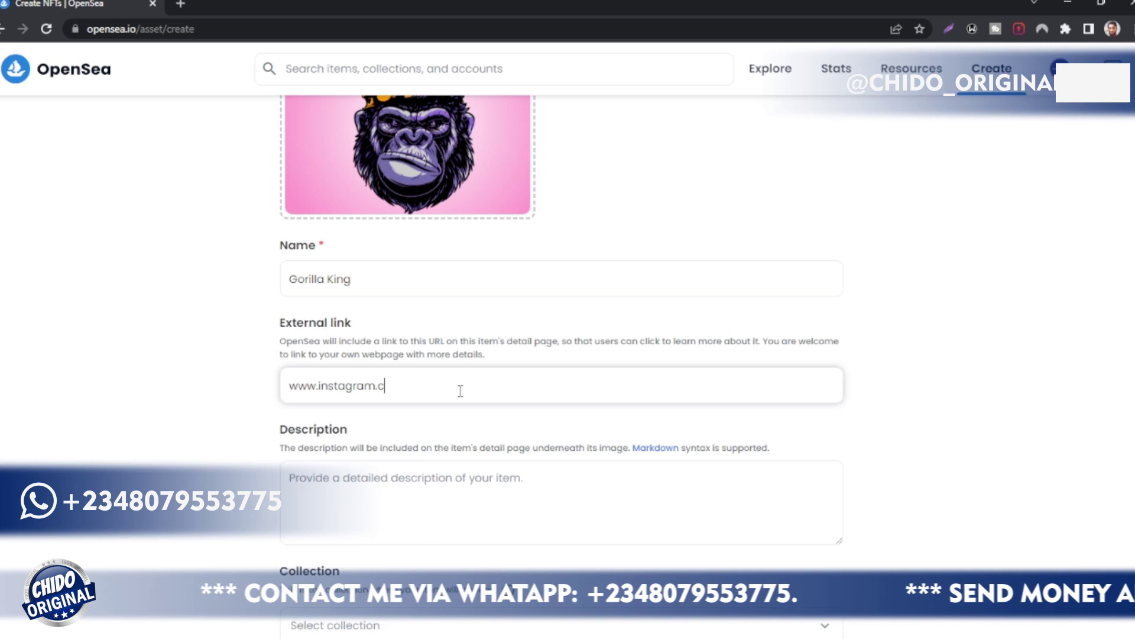
{"action": "type", "text": "om/c"}
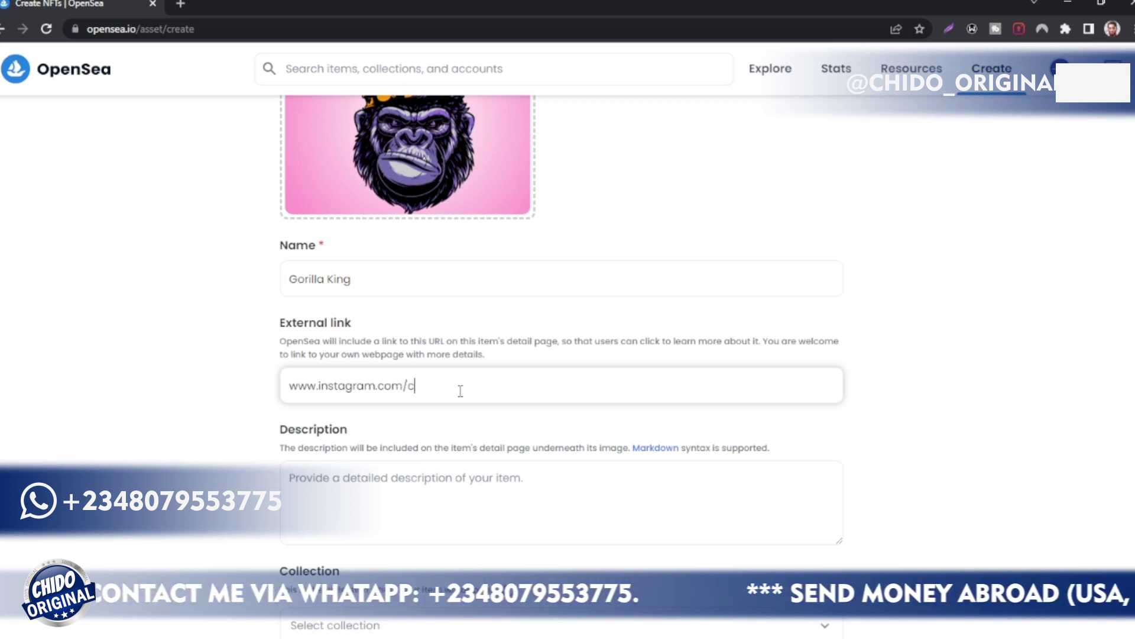
{"action": "type", "text": "hi"}
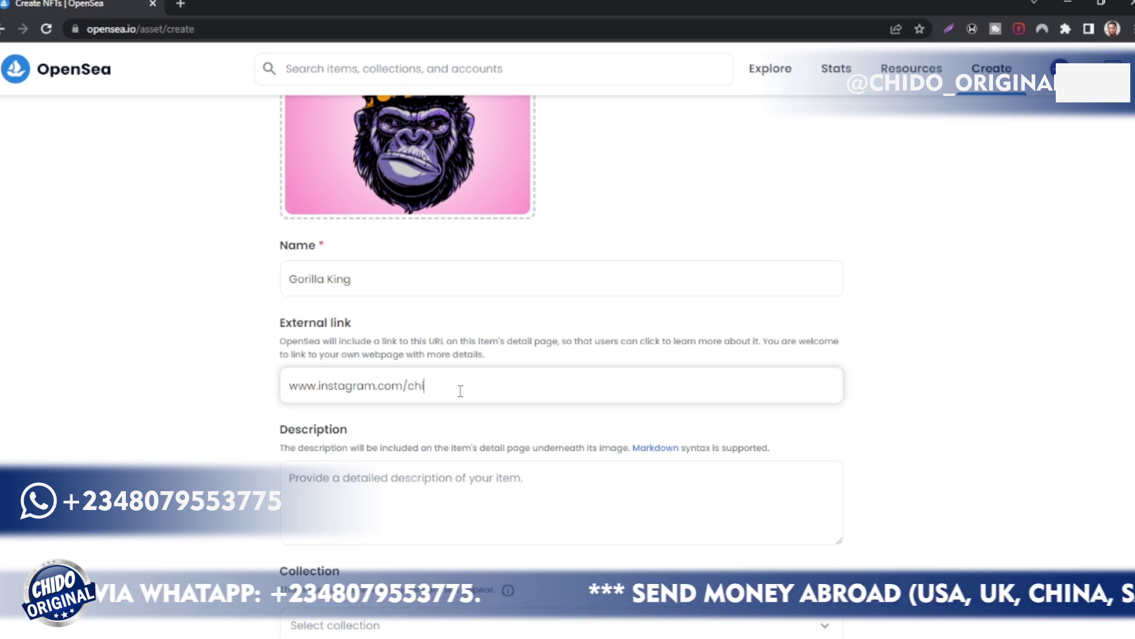
{"action": "type", "text": "do_"}
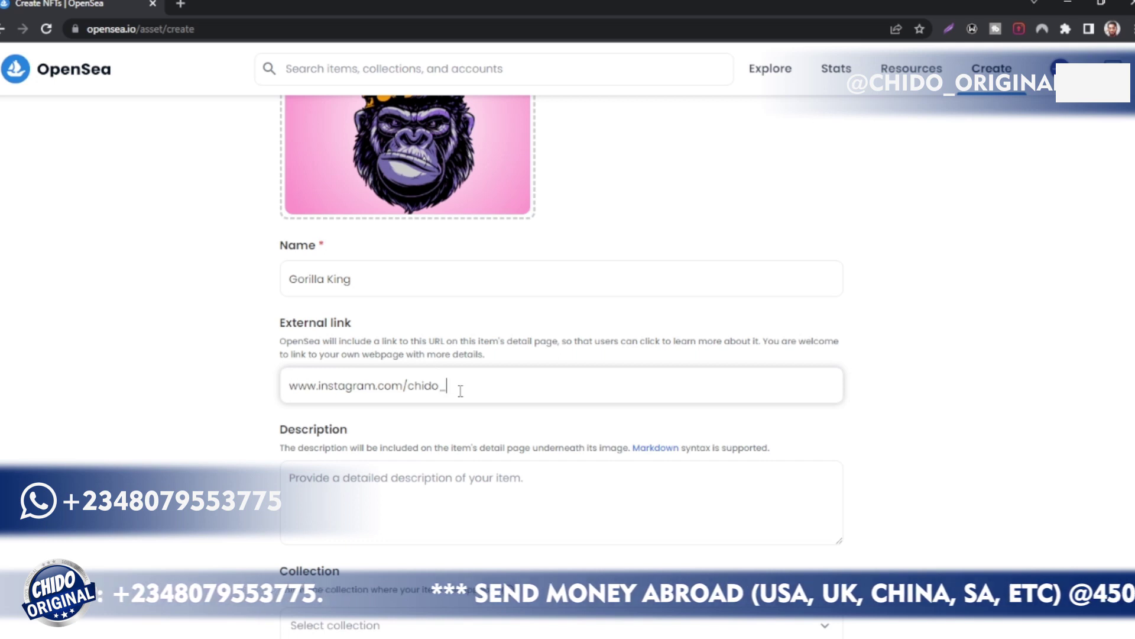
{"action": "type", "text": "original"}
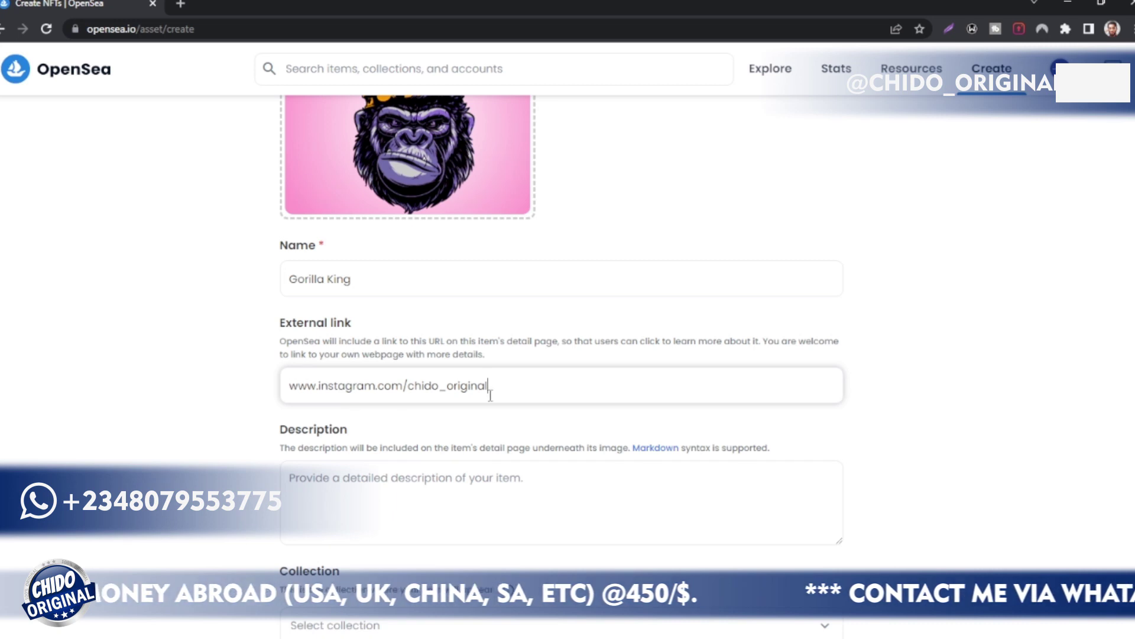
{"action": "scroll", "coordinate": [489, 393], "scroll_direction": "down", "scroll_amount": 2}
Step: Enter "it's a digital representation of a Gorilla King." as the item's description
{"action": "left_click", "coordinate": [398, 331]}
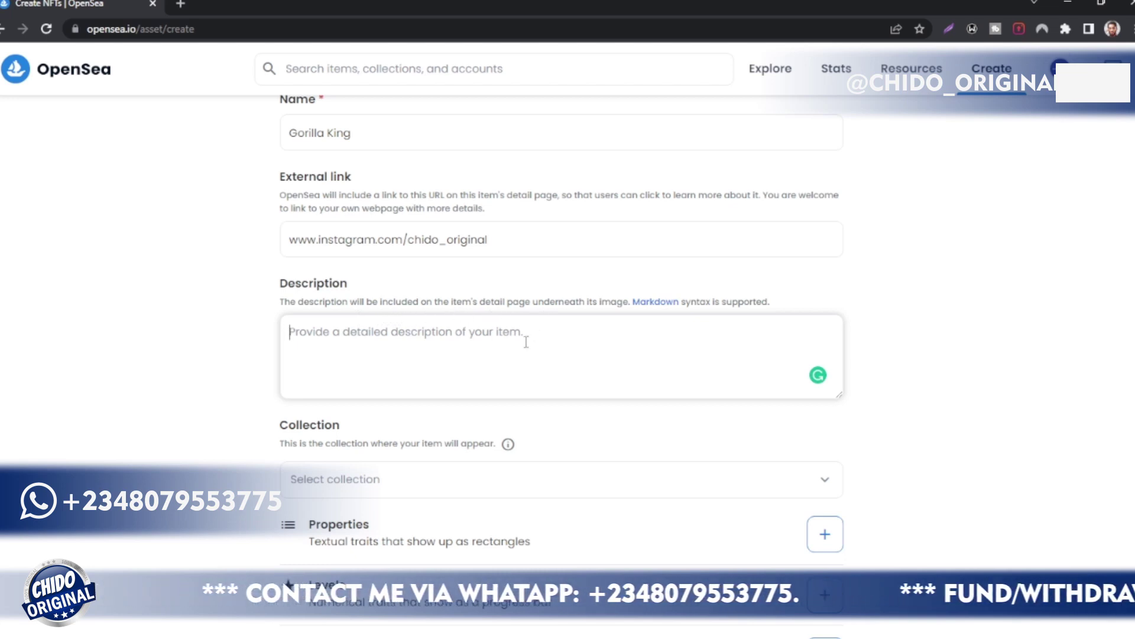
{"action": "type", "text": "i"}
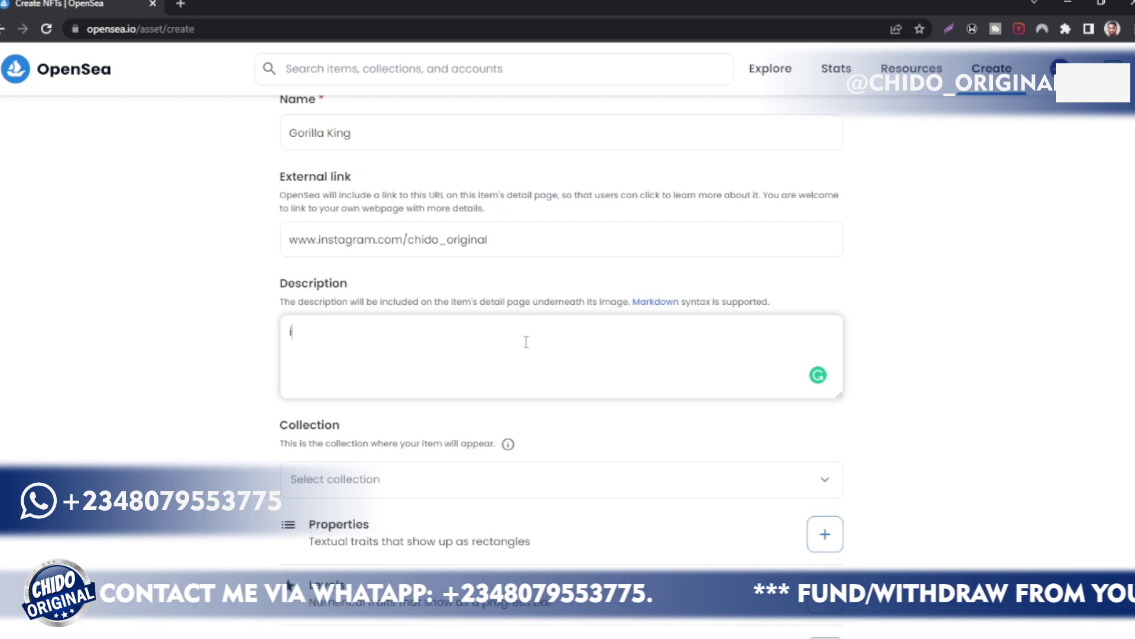
{"action": "type", "text": "t's a "}
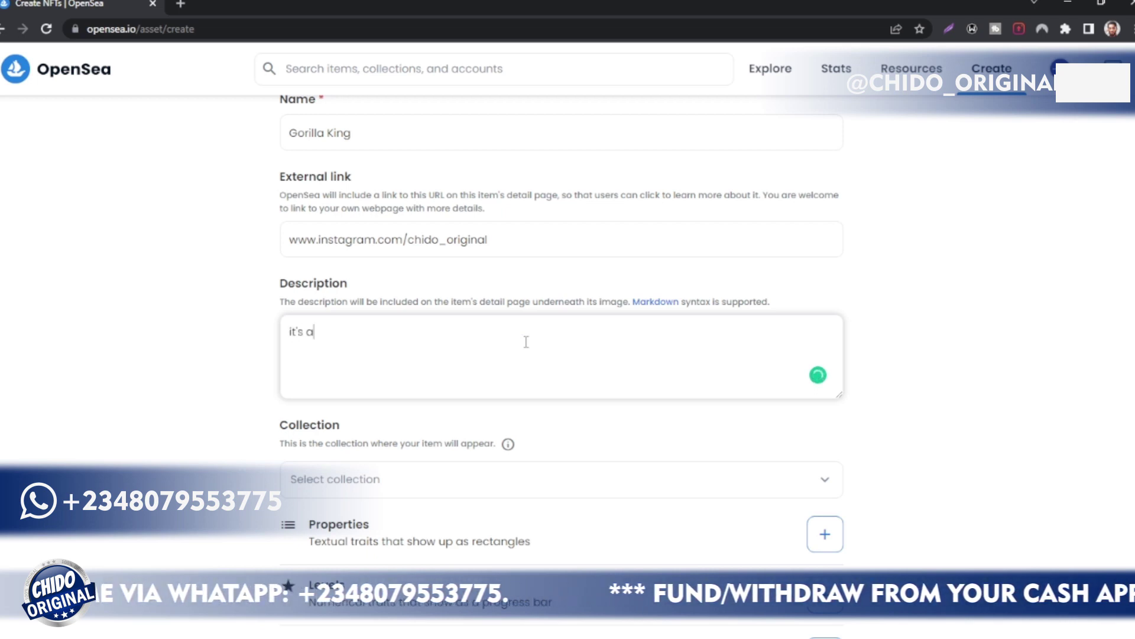
{"action": "type", "text": "digi"}
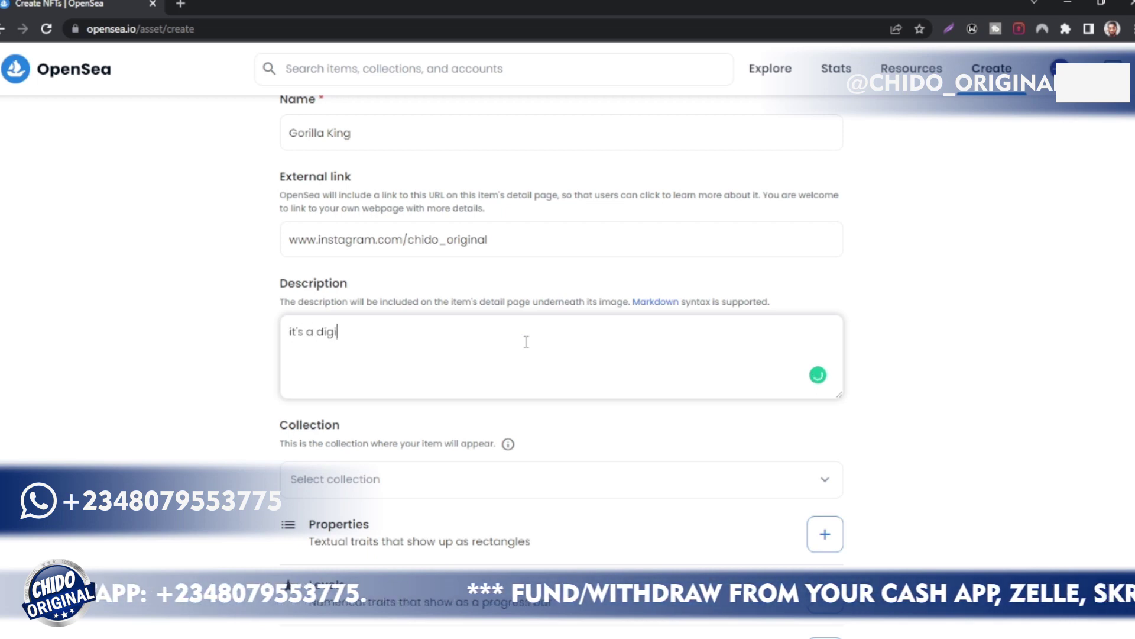
{"action": "type", "text": "ta"}
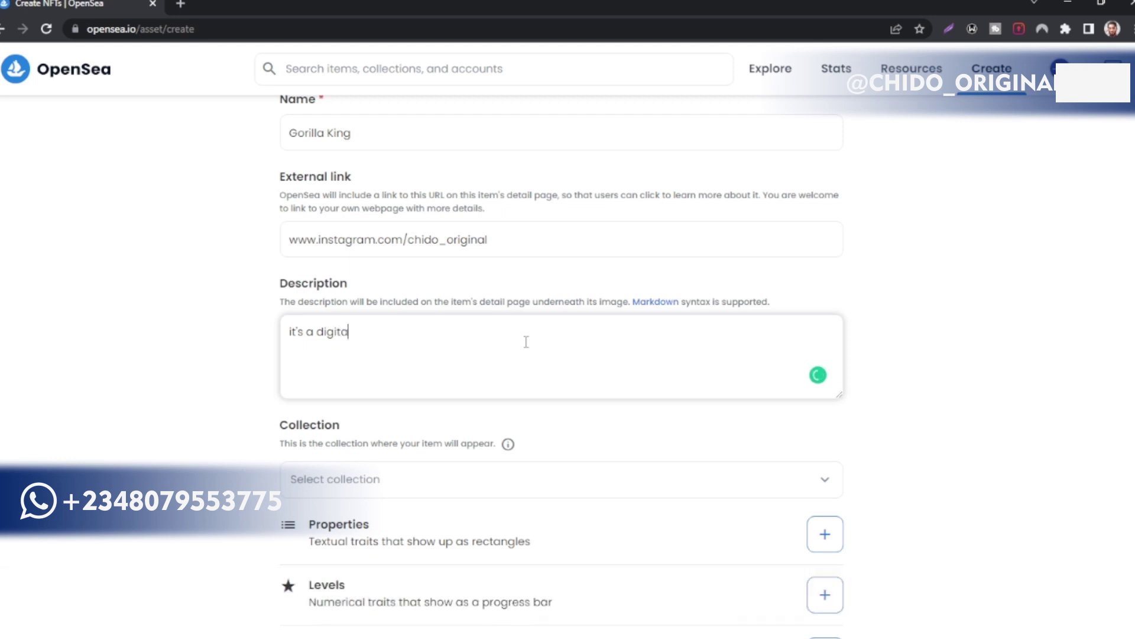
{"action": "type", "text": "l re"}
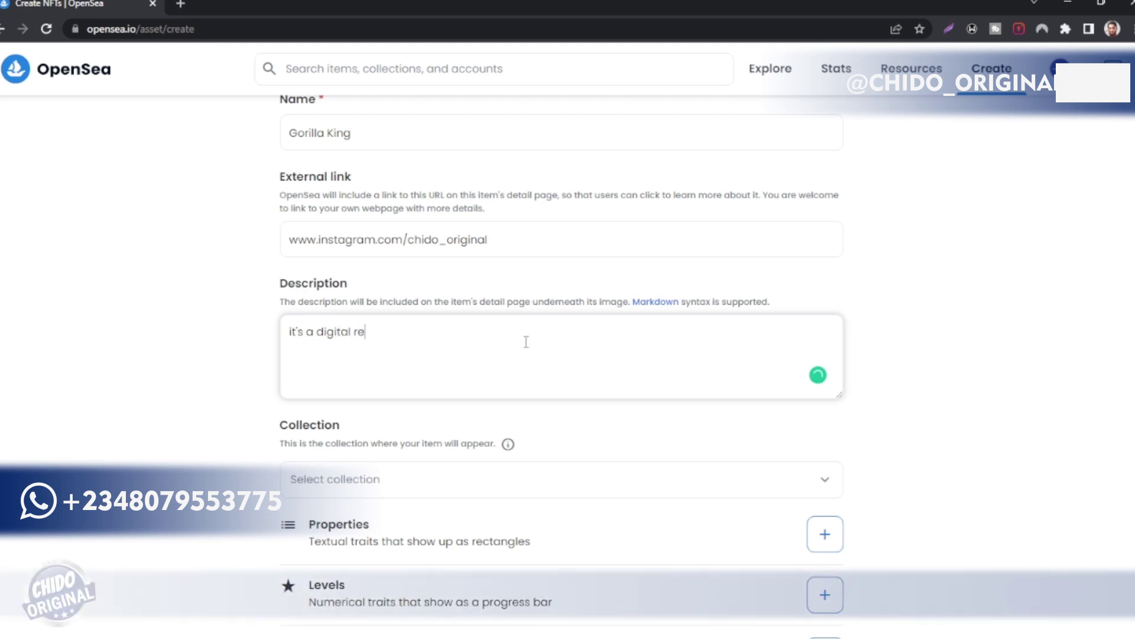
{"action": "type", "text": "presen"}
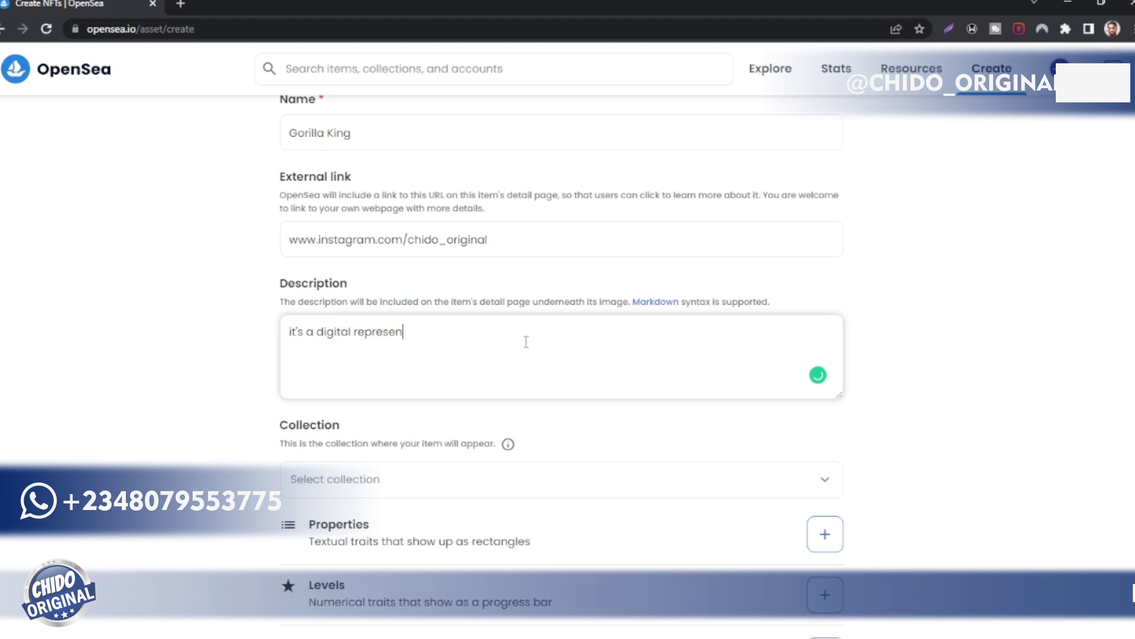
{"action": "type", "text": "tation of a G"}
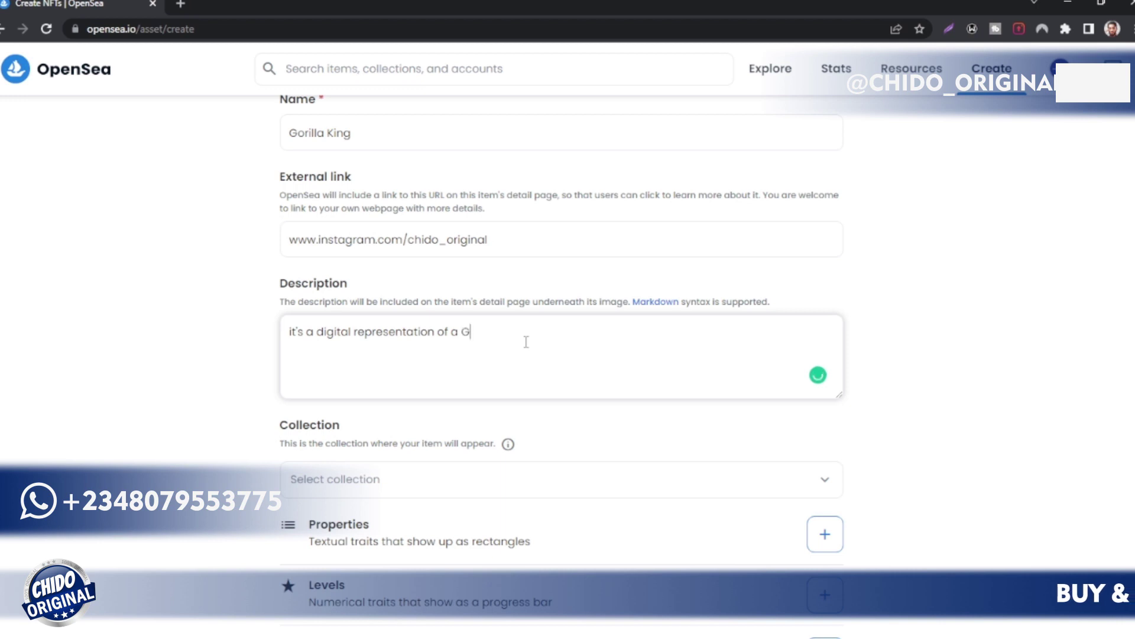
{"action": "type", "text": "orilla "}
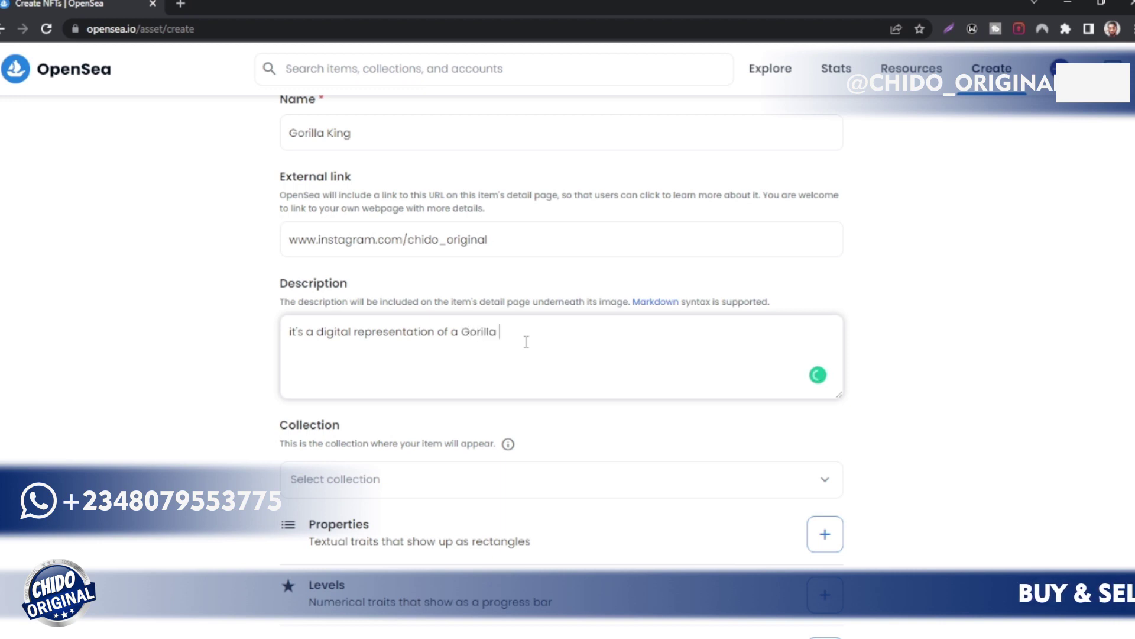
{"action": "type", "text": "King"}
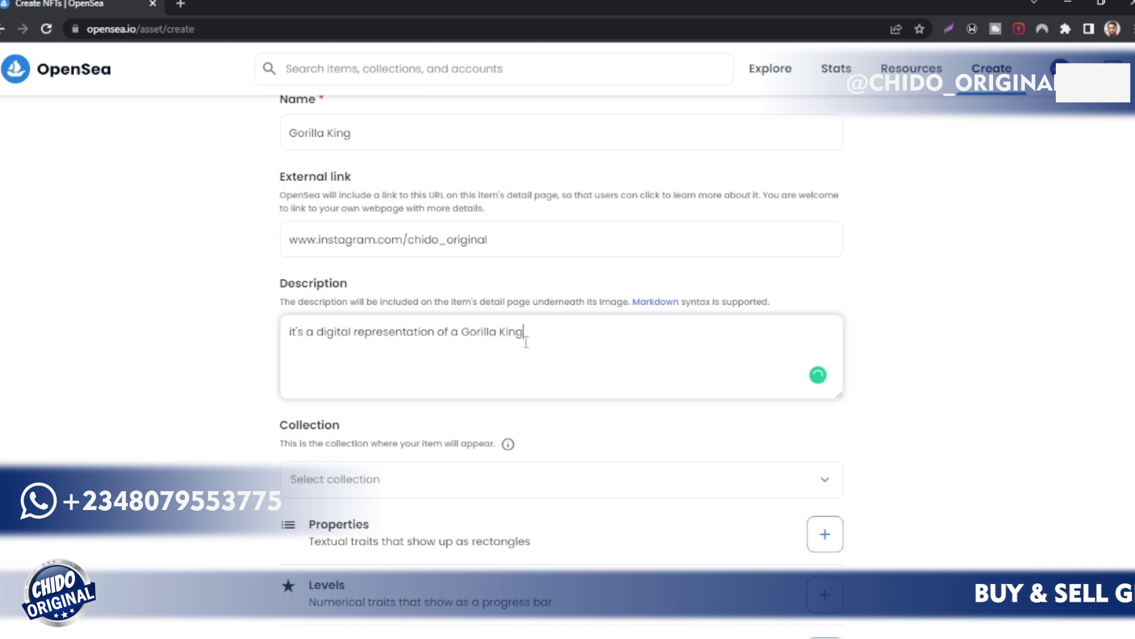
{"action": "type", "text": "."}
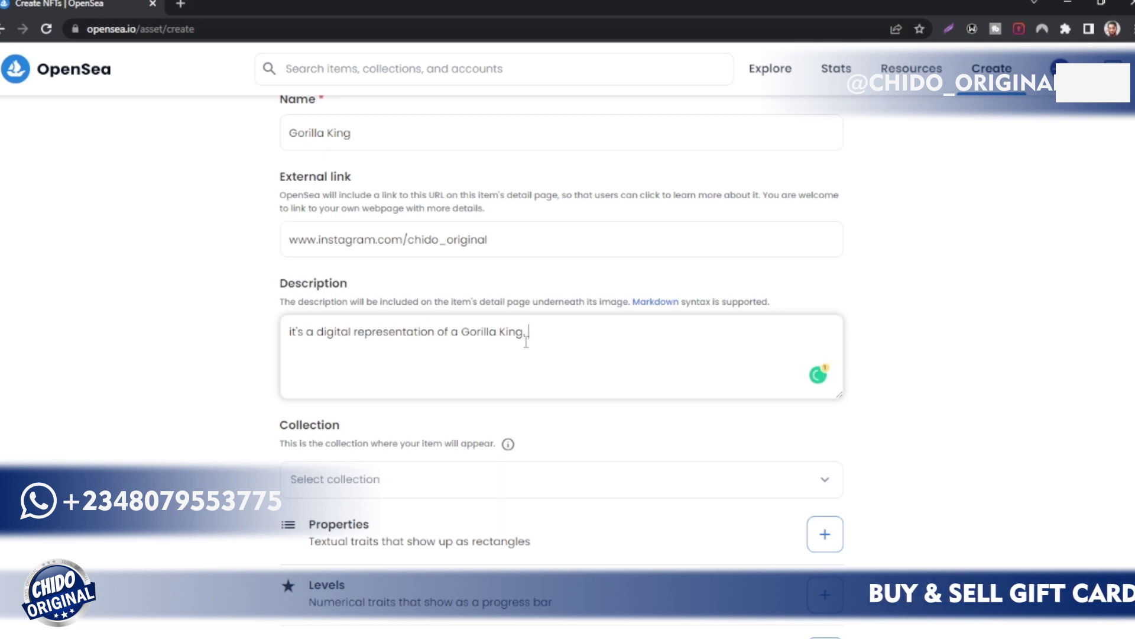
Step: Open the Select collection dropdown, which lists no existing collections, and view the Collection info
{"action": "scroll", "coordinate": [494, 418], "scroll_direction": "down", "scroll_amount": 1}
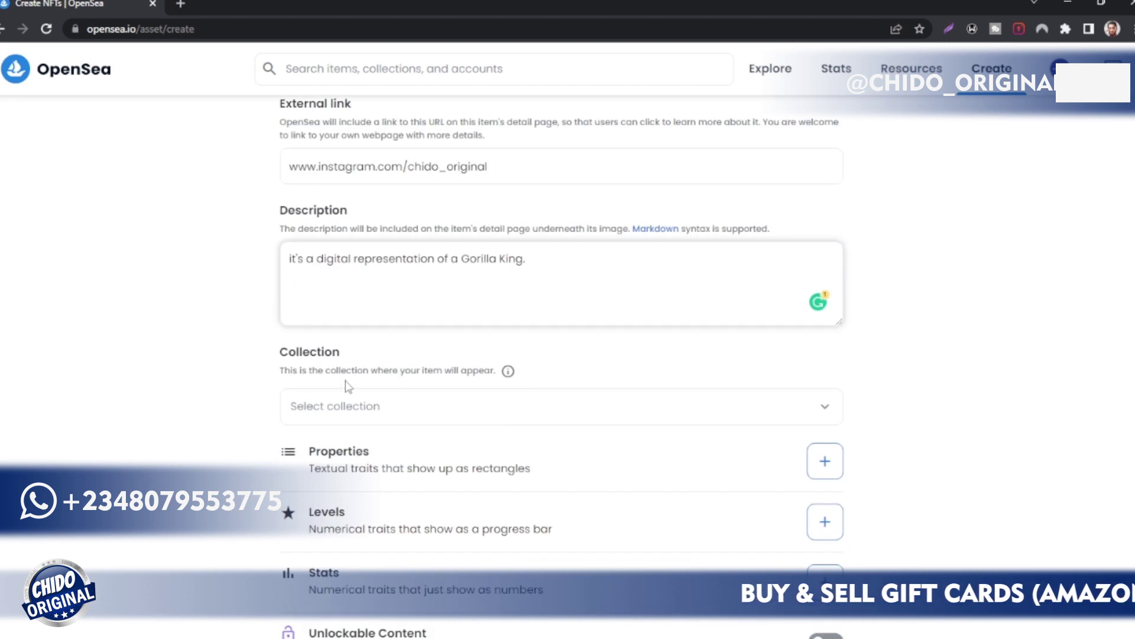
{"action": "scroll", "coordinate": [495, 385], "scroll_direction": "down", "scroll_amount": 1}
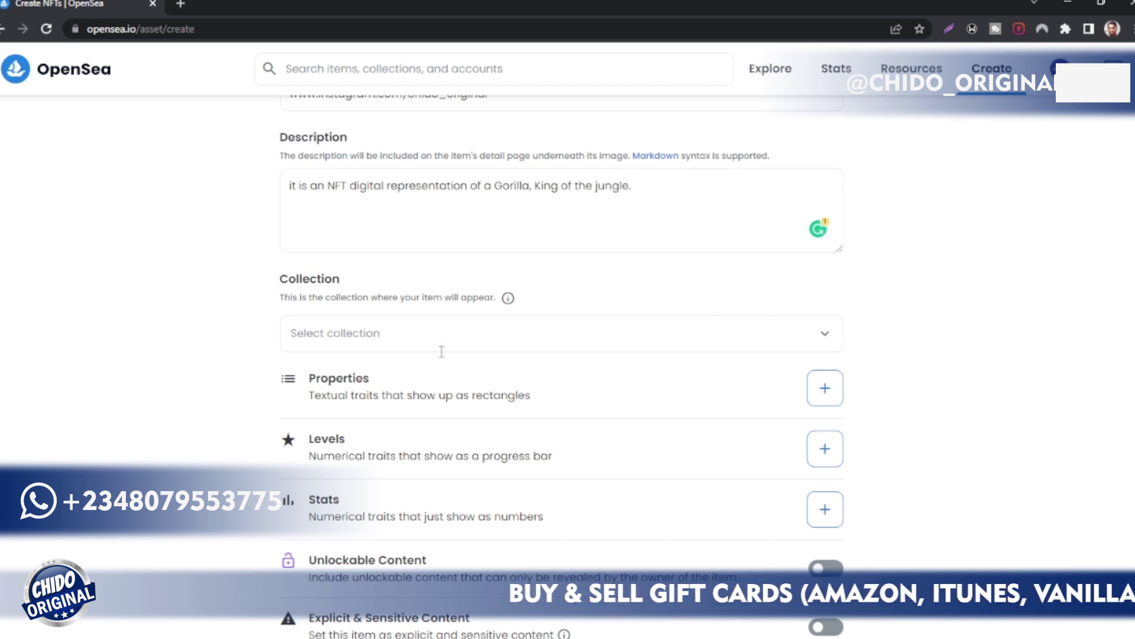
{"action": "left_click", "coordinate": [321, 338]}
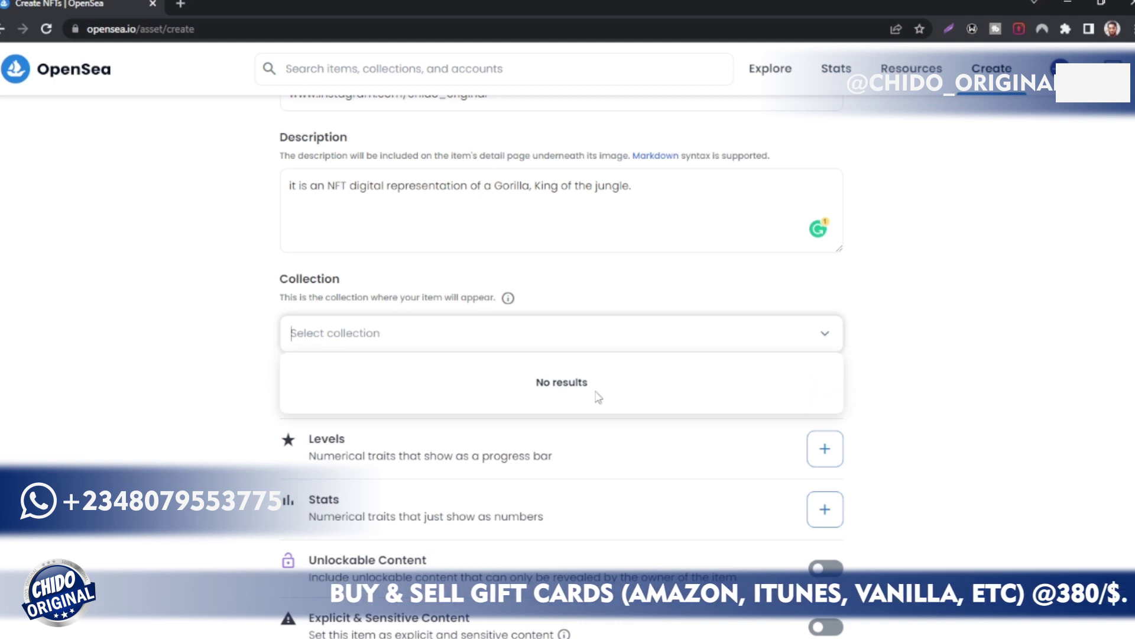
{"action": "mouse_move", "coordinate": [508, 300]}
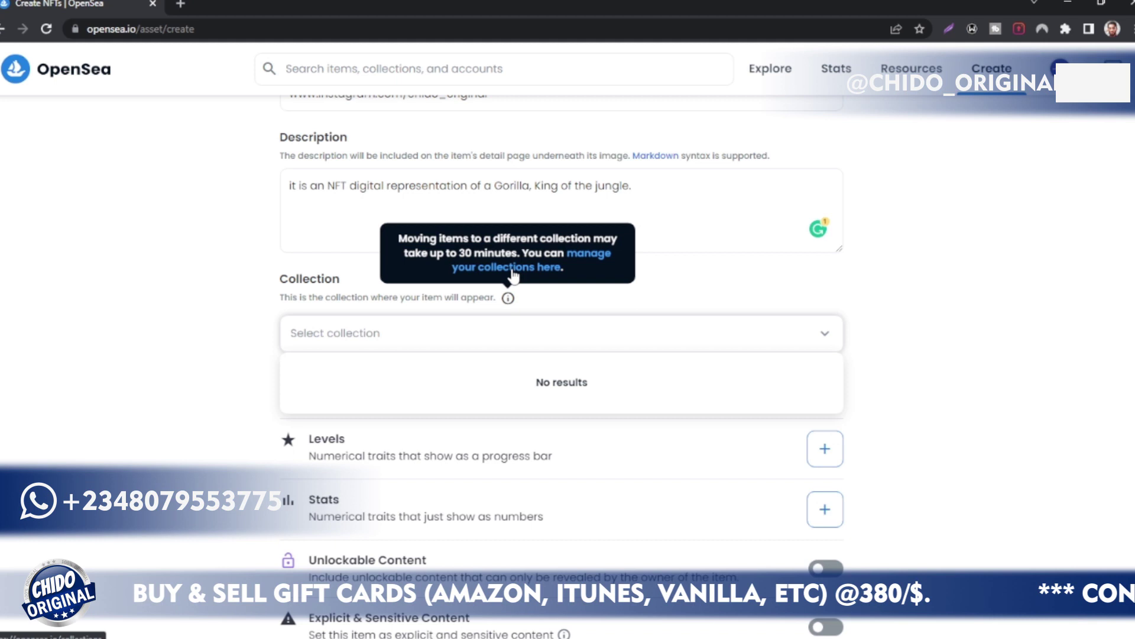
Step: Go to My Collections in a new tab and start the Create a Collection form
{"action": "left_click", "coordinate": [512, 267]}
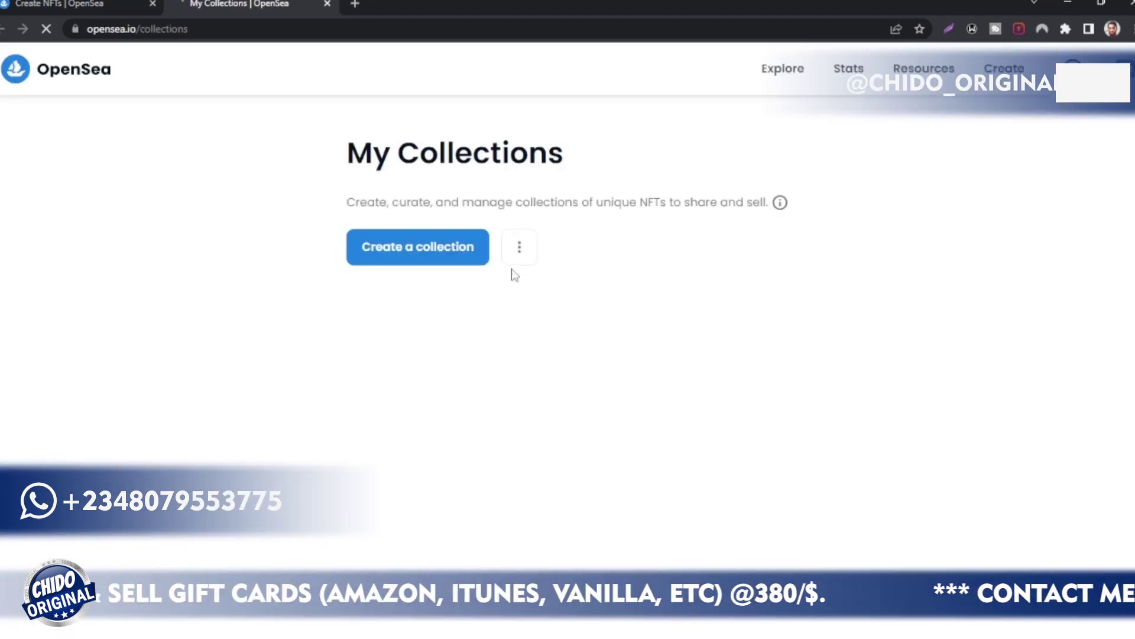
{"action": "left_click", "coordinate": [439, 259]}
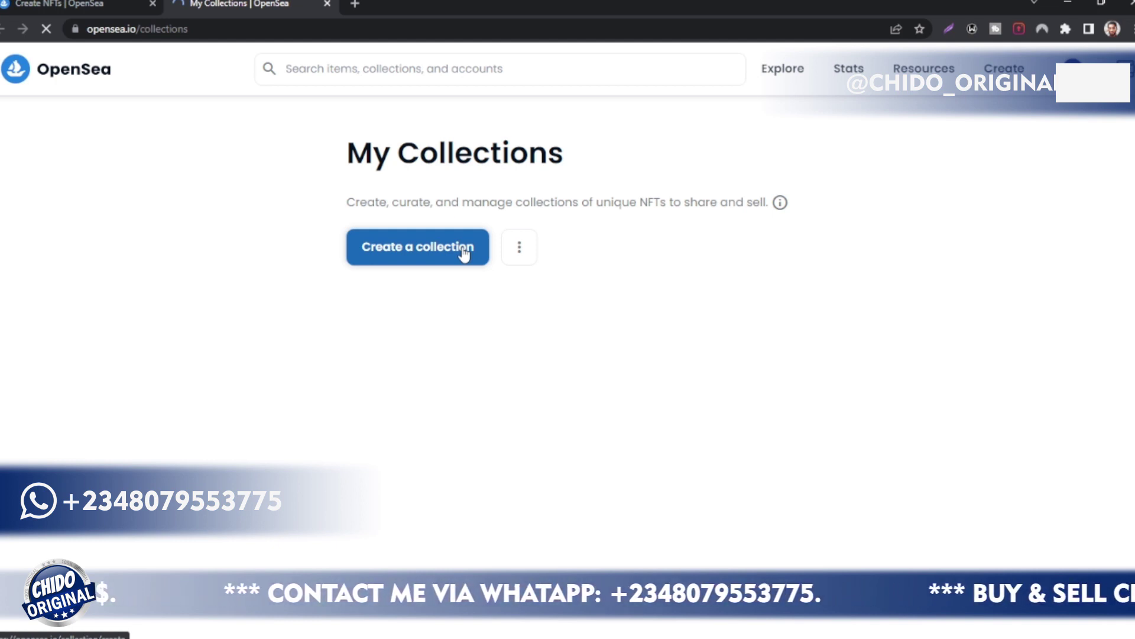
{"action": "left_click", "coordinate": [385, 258]}
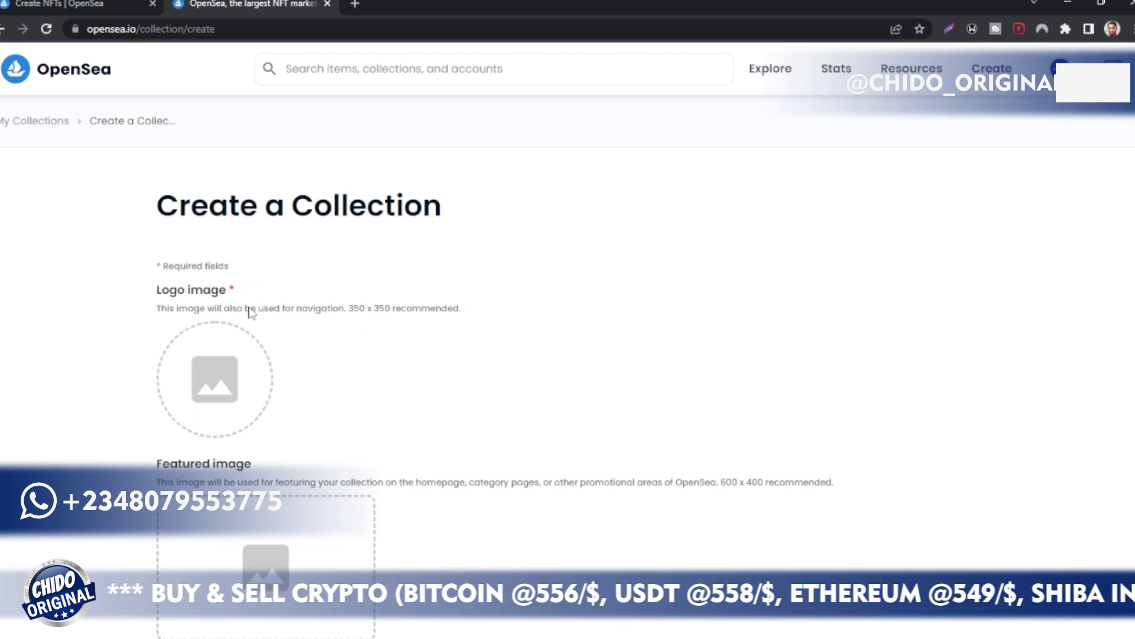
{"action": "scroll", "coordinate": [243, 331], "scroll_direction": "down", "scroll_amount": 1}
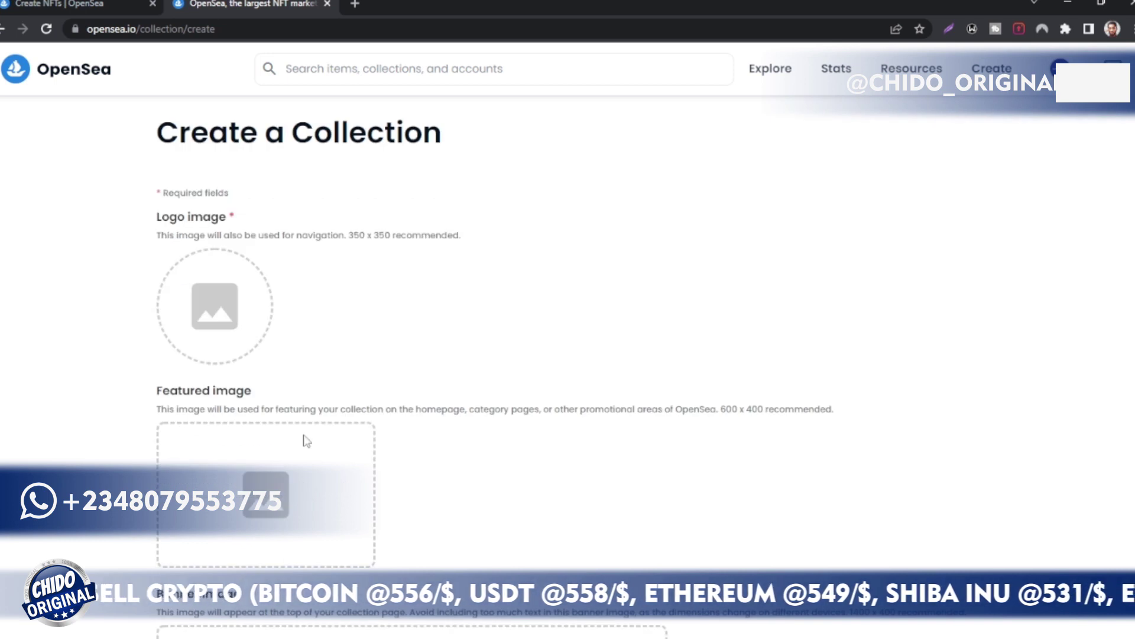
{"action": "scroll", "coordinate": [305, 439], "scroll_direction": "down", "scroll_amount": 3}
{"action": "scroll", "coordinate": [306, 443], "scroll_direction": "down", "scroll_amount": 2}
{"action": "scroll", "coordinate": [308, 445], "scroll_direction": "down", "scroll_amount": 2}
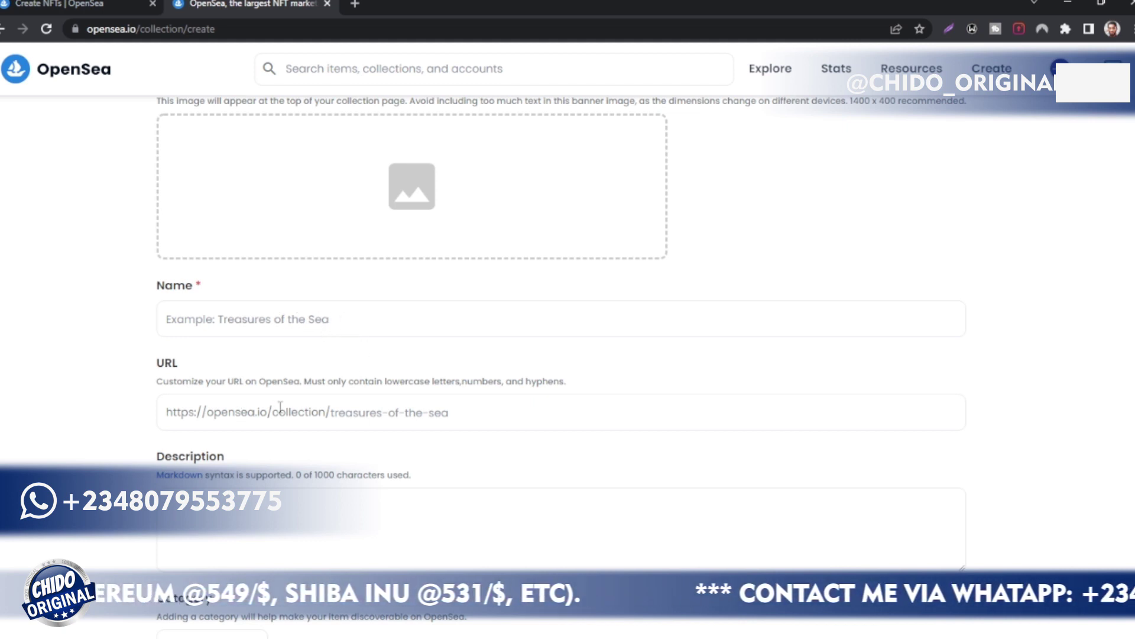
{"action": "scroll", "coordinate": [414, 429], "scroll_direction": "down", "scroll_amount": 1}
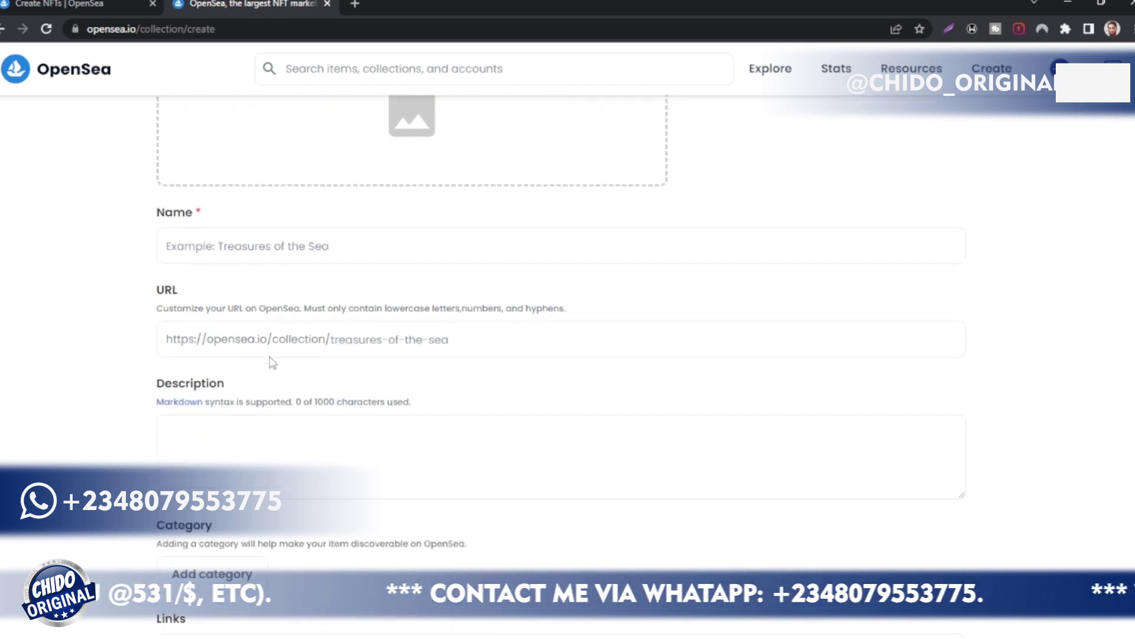
{"action": "scroll", "coordinate": [272, 362], "scroll_direction": "down", "scroll_amount": 1}
{"action": "scroll", "coordinate": [241, 395], "scroll_direction": "down", "scroll_amount": 1}
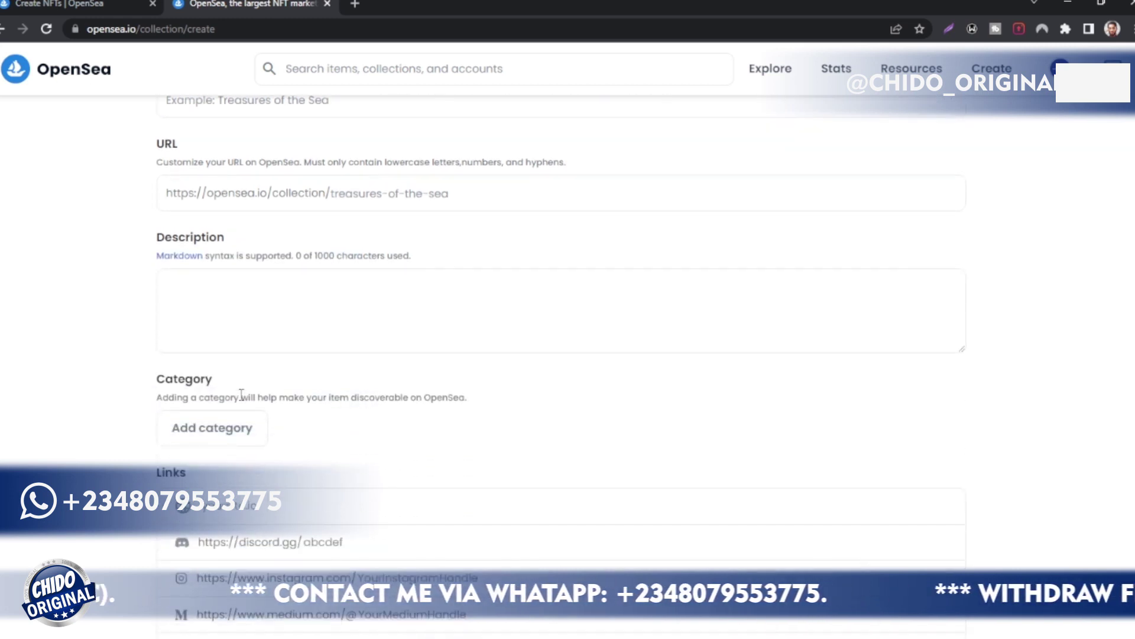
{"action": "scroll", "coordinate": [241, 395], "scroll_direction": "down", "scroll_amount": 2}
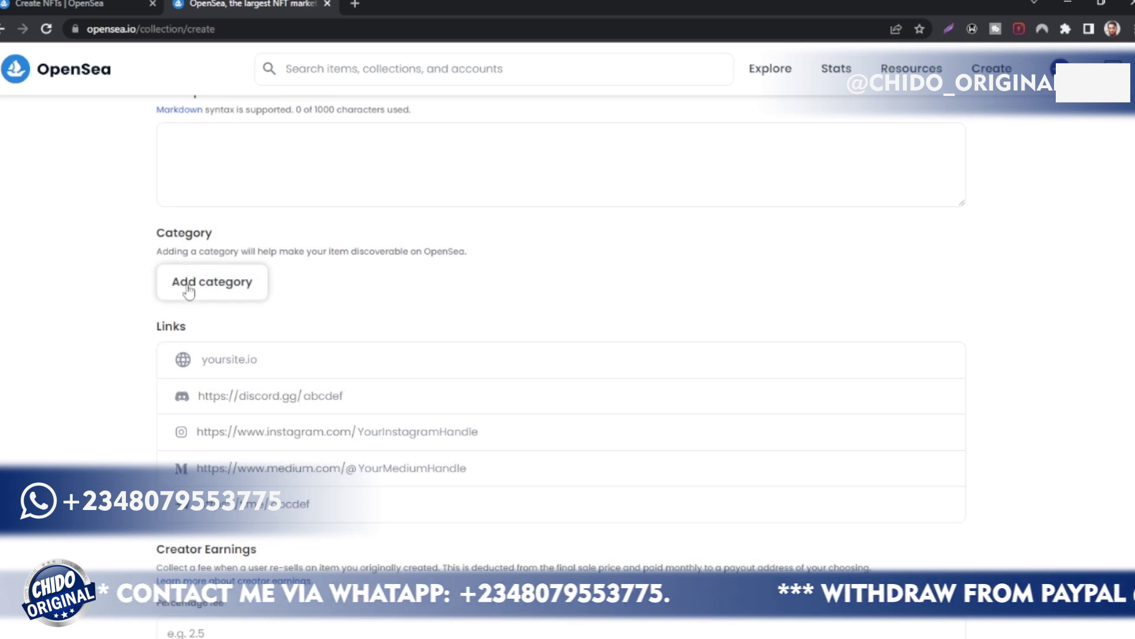
{"action": "scroll", "coordinate": [188, 291], "scroll_direction": "down", "scroll_amount": 1}
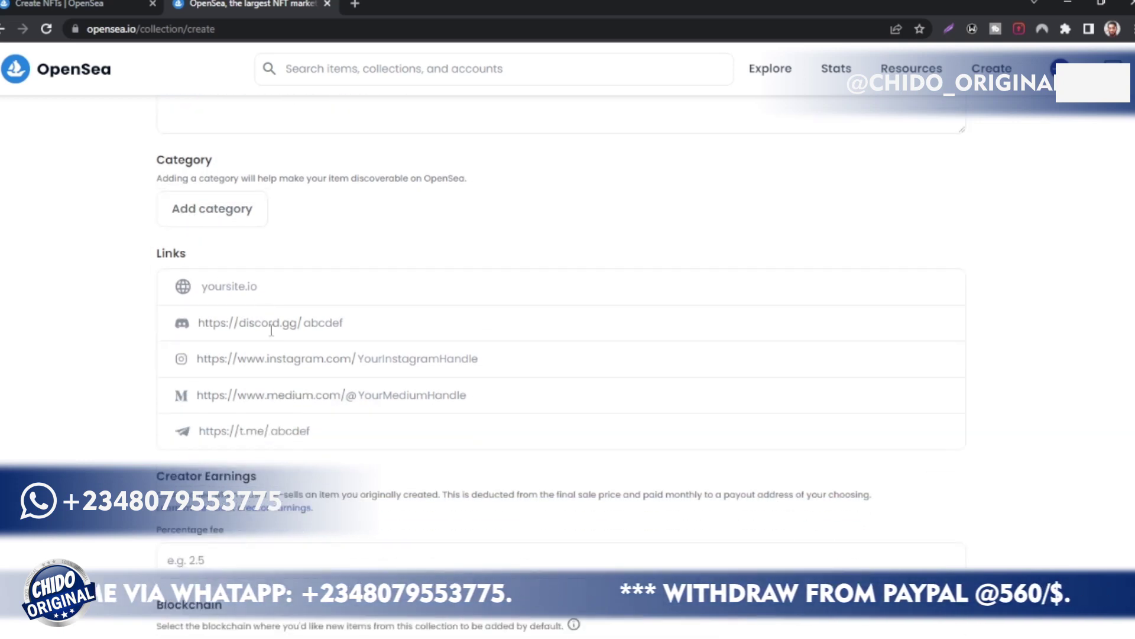
{"action": "scroll", "coordinate": [273, 363], "scroll_direction": "down", "scroll_amount": 2}
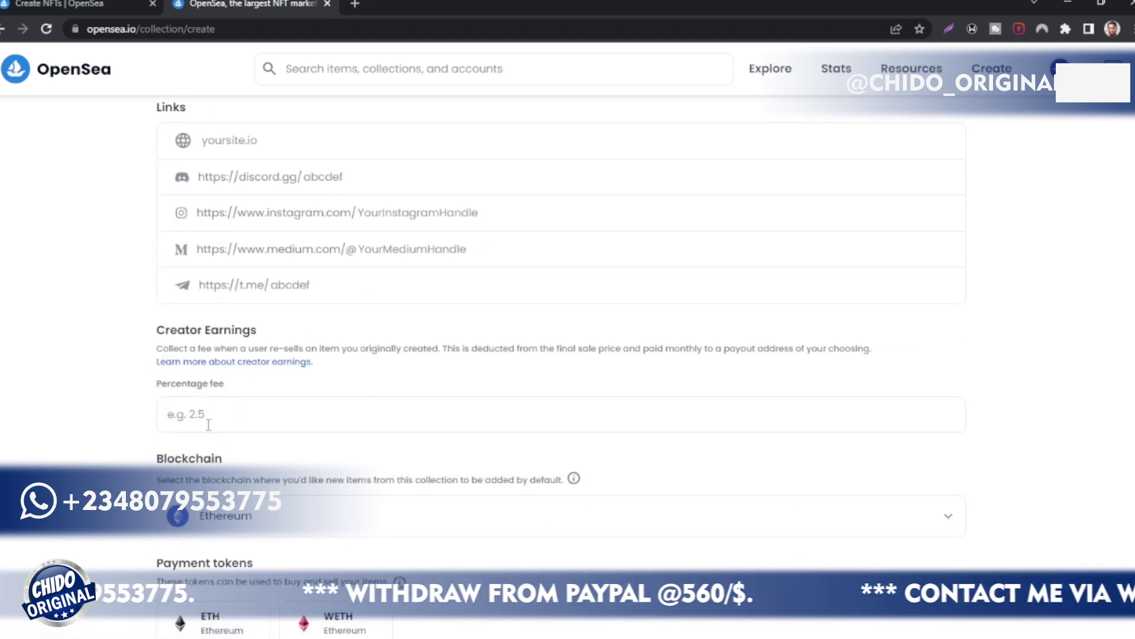
{"action": "scroll", "coordinate": [288, 425], "scroll_direction": "down", "scroll_amount": 2}
{"action": "scroll", "coordinate": [290, 388], "scroll_direction": "down", "scroll_amount": 2}
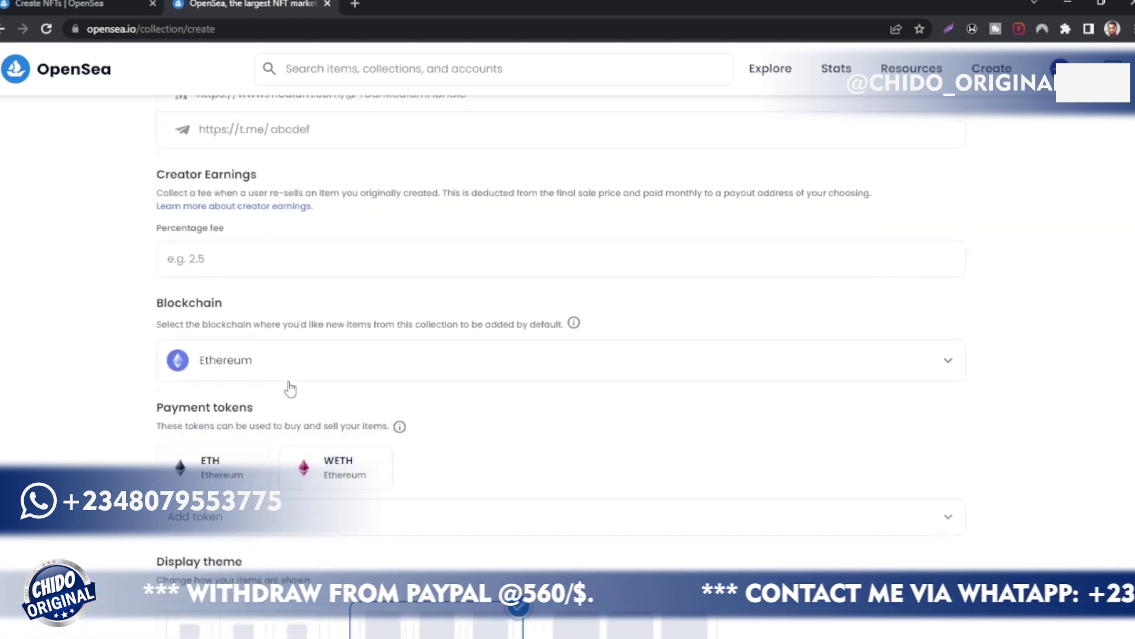
{"action": "scroll", "coordinate": [290, 382], "scroll_direction": "down", "scroll_amount": 2}
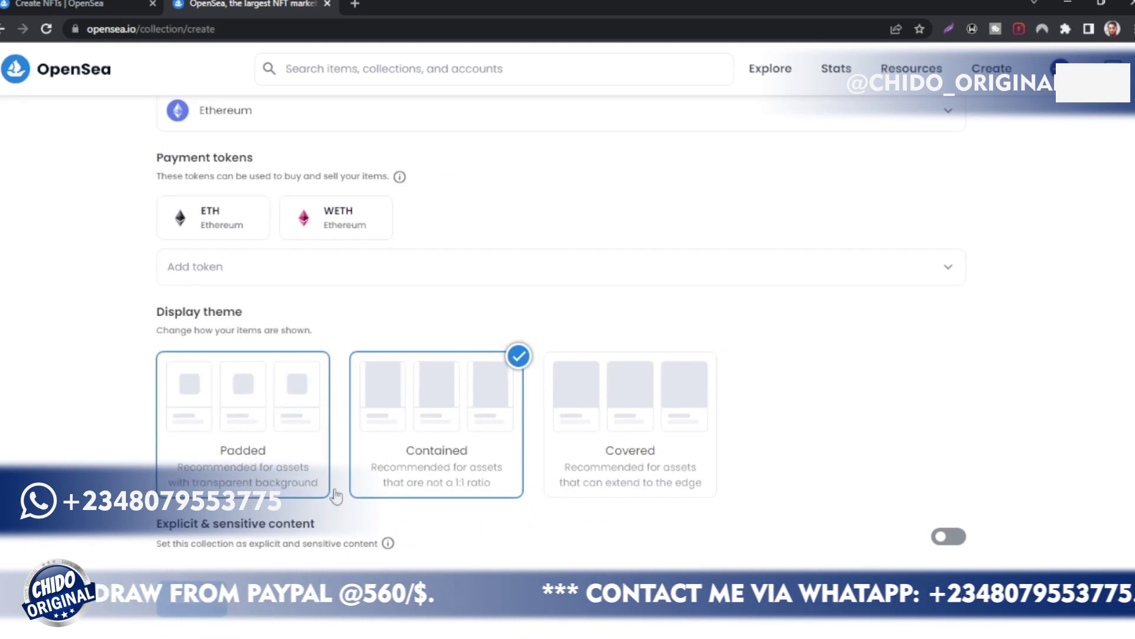
{"action": "scroll", "coordinate": [638, 537], "scroll_direction": "up", "scroll_amount": 3}
{"action": "scroll", "coordinate": [638, 537], "scroll_direction": "down", "scroll_amount": 3}
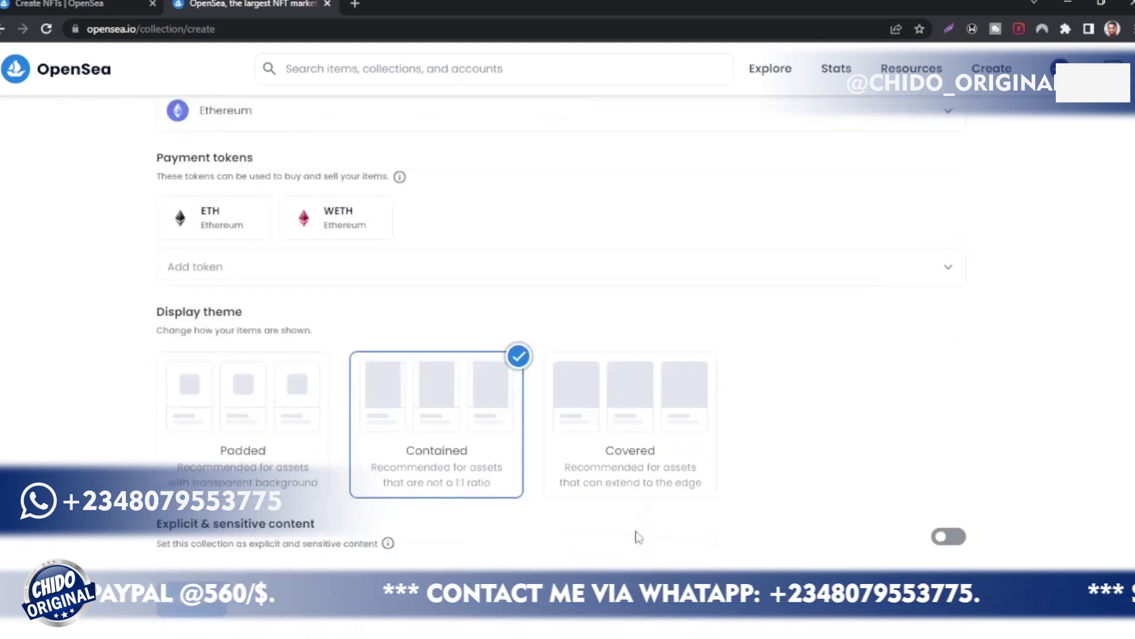
{"action": "scroll", "coordinate": [639, 537], "scroll_direction": "up", "scroll_amount": 20}
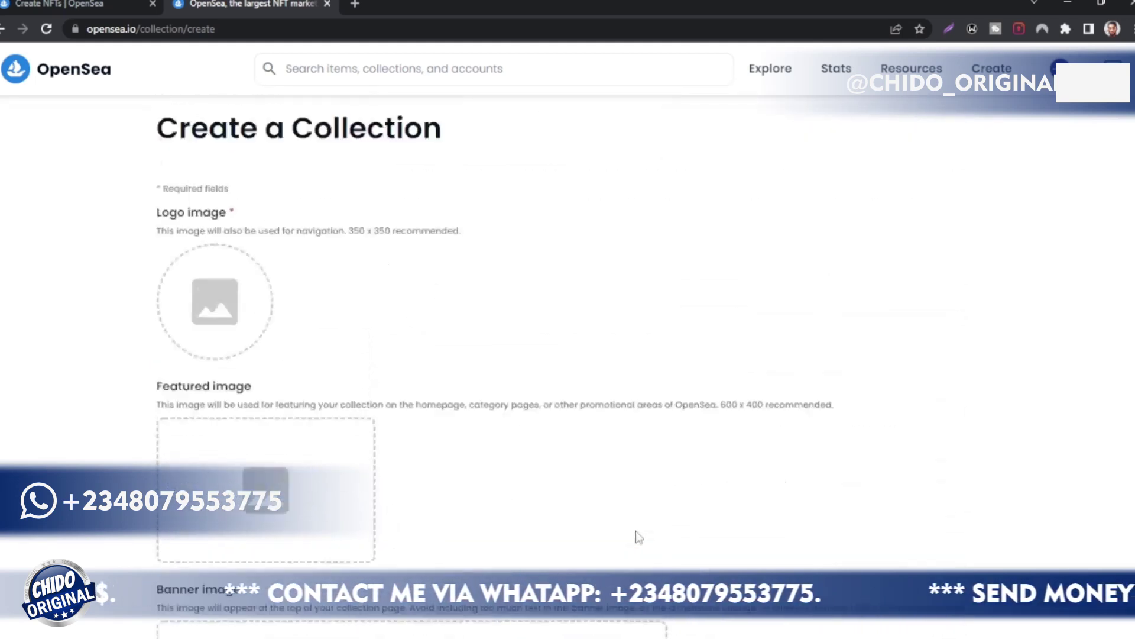
{"action": "left_click", "coordinate": [62, 3]}
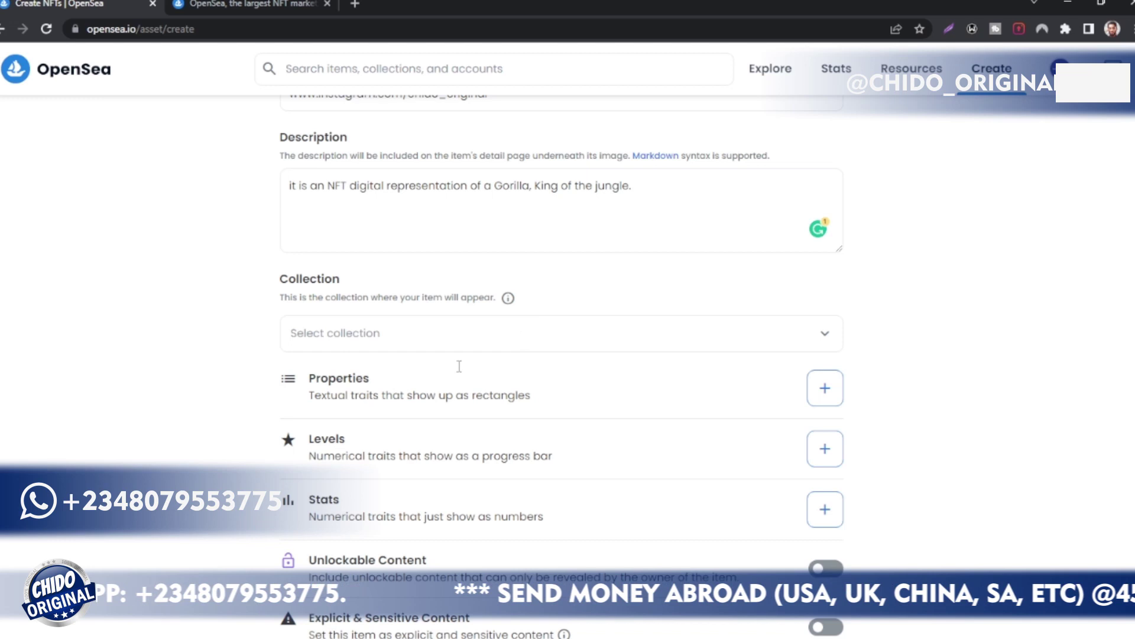
{"action": "scroll", "coordinate": [352, 423], "scroll_direction": "down", "scroll_amount": 3}
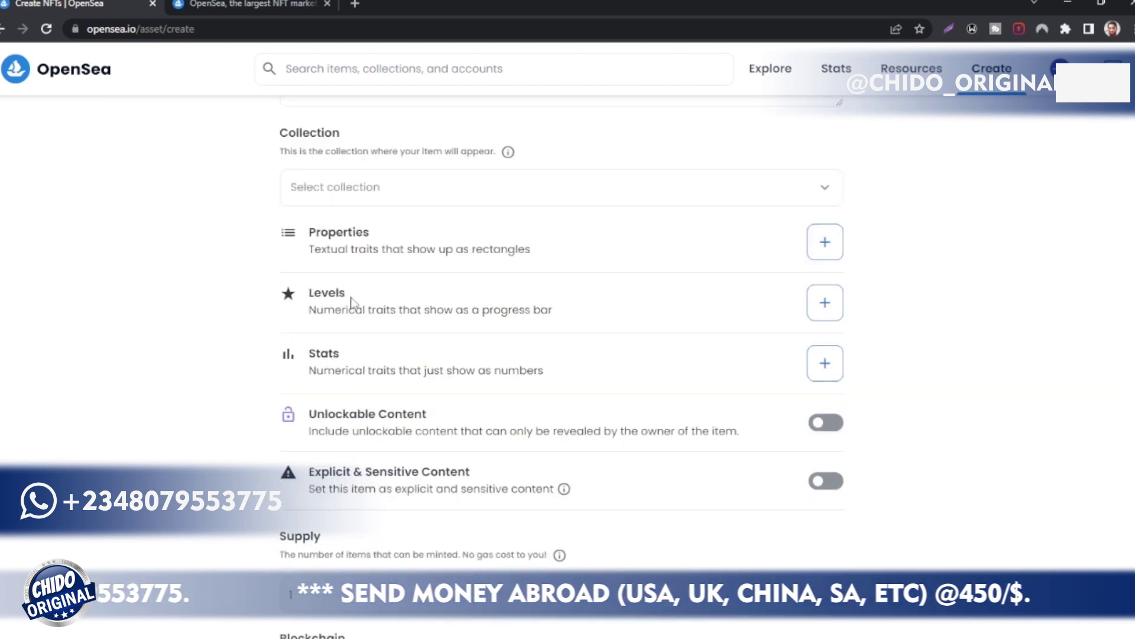
{"action": "scroll", "coordinate": [349, 405], "scroll_direction": "down", "scroll_amount": 1}
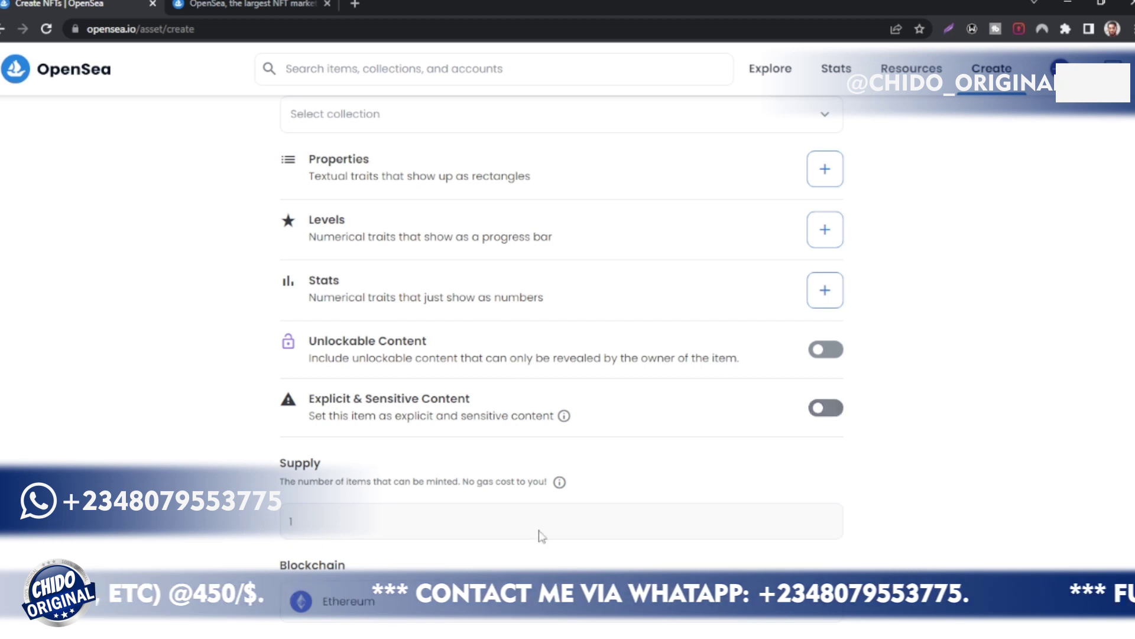
{"action": "scroll", "coordinate": [333, 453], "scroll_direction": "down", "scroll_amount": 1}
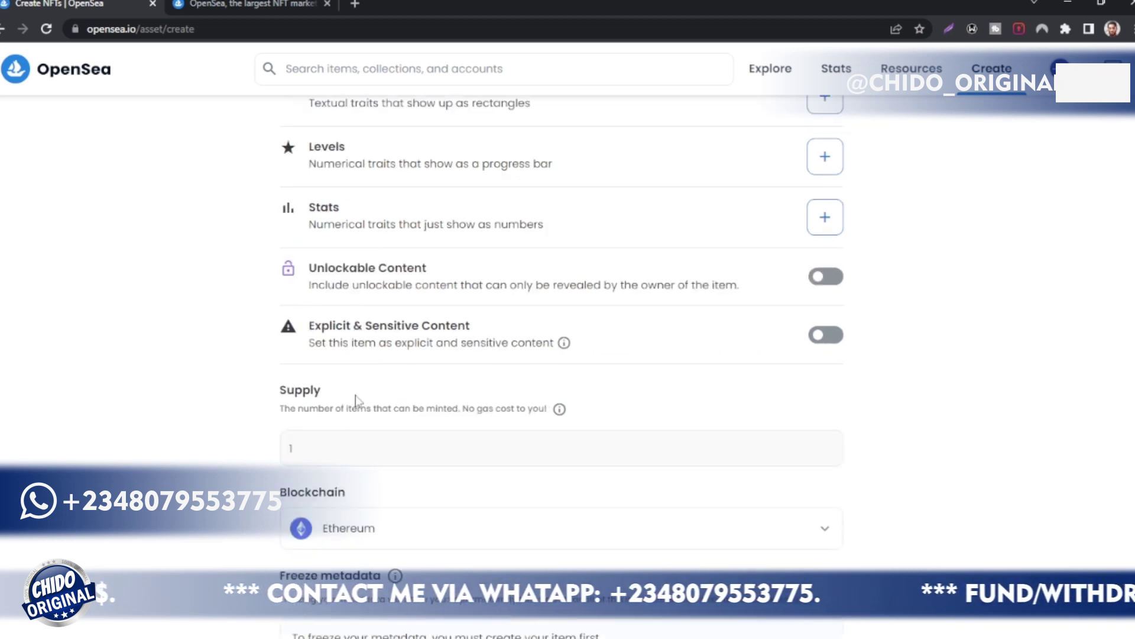
{"action": "scroll", "coordinate": [335, 391], "scroll_direction": "down", "scroll_amount": 1}
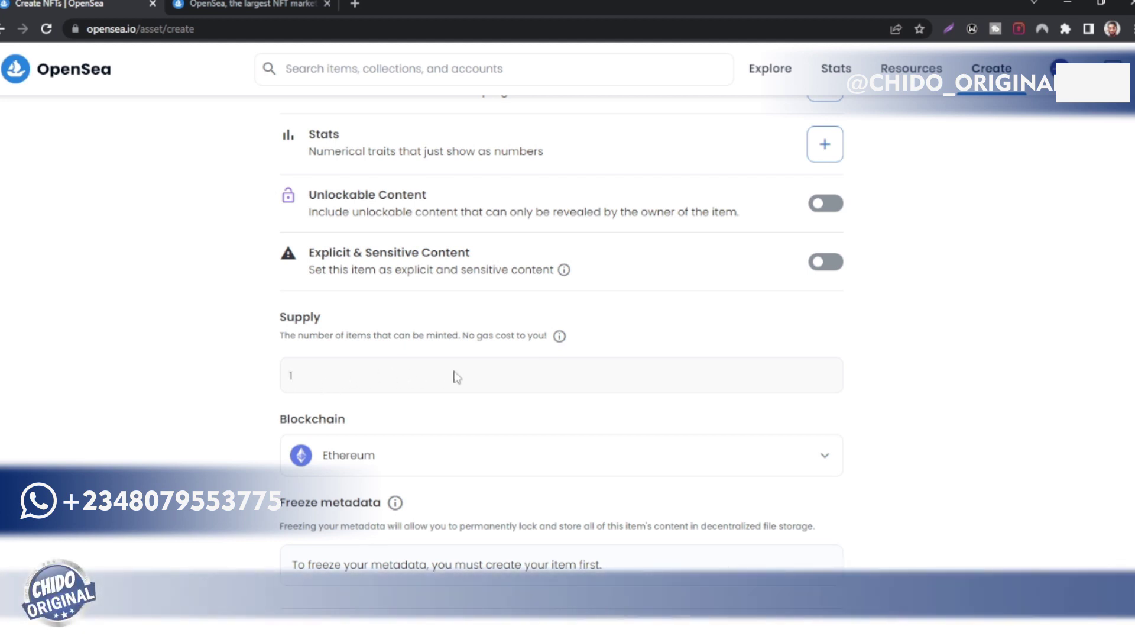
Step: Read the Supply explanation, expanding both FAQ entries, then close it
{"action": "left_click", "coordinate": [560, 335]}
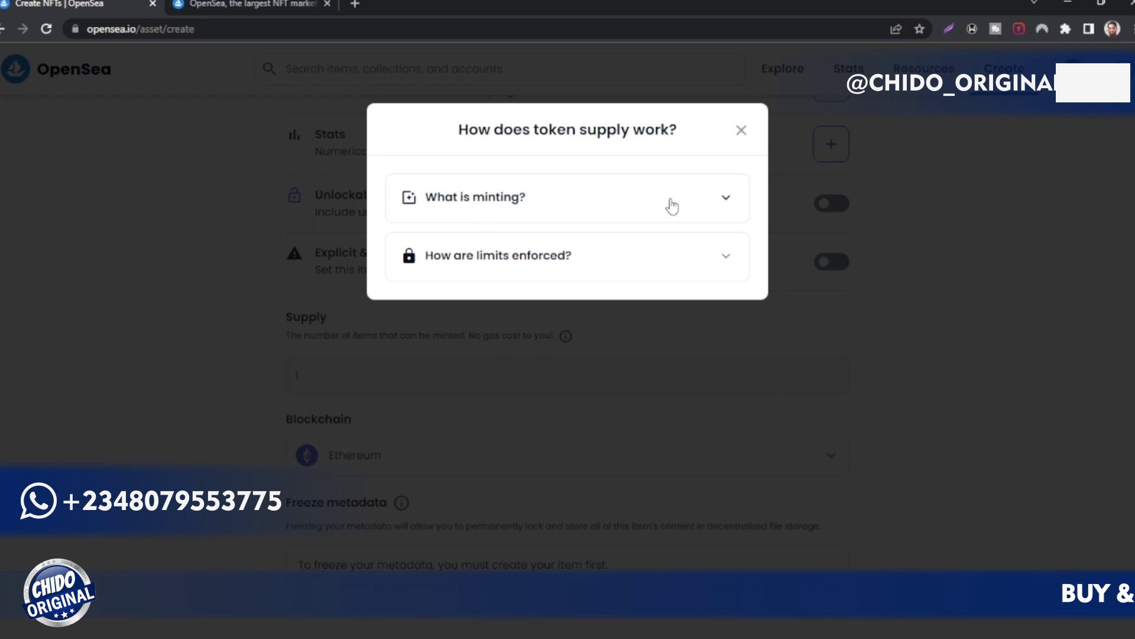
{"action": "left_click", "coordinate": [726, 201]}
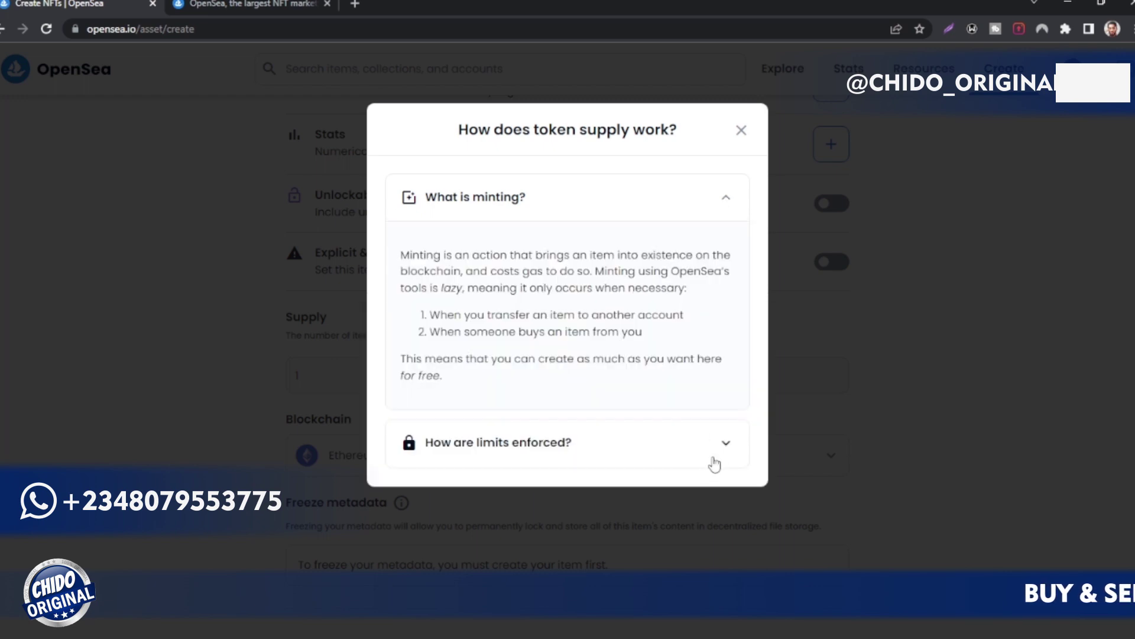
{"action": "left_click", "coordinate": [726, 443]}
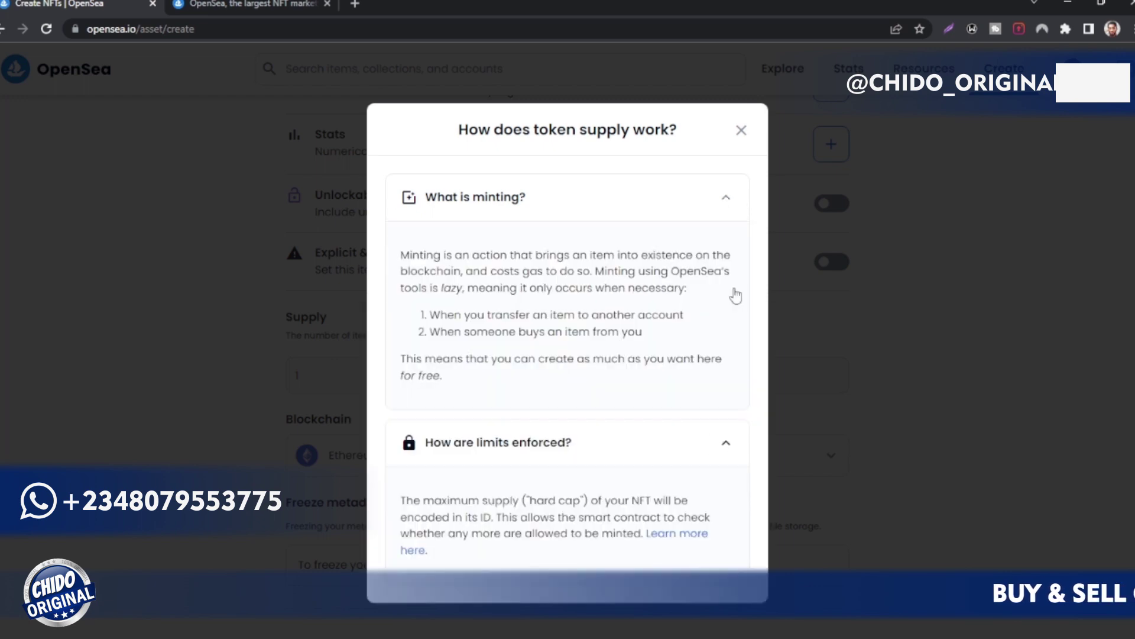
{"action": "left_click", "coordinate": [741, 131]}
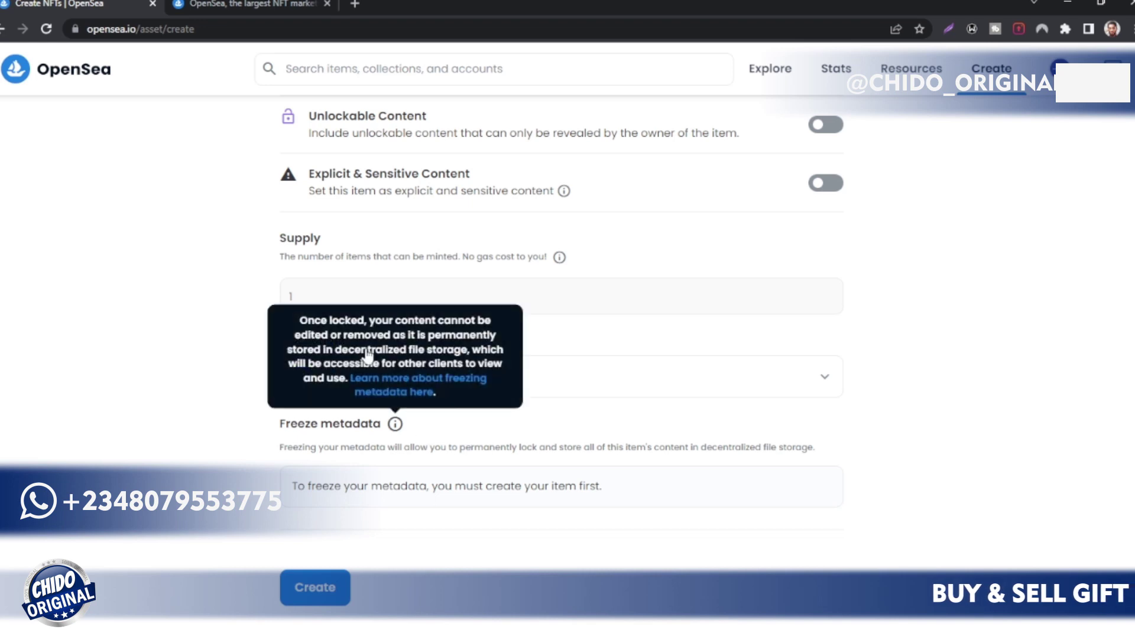
Step: Switch the item's blockchain from Ethereum to Polygon
{"action": "left_click", "coordinate": [605, 391]}
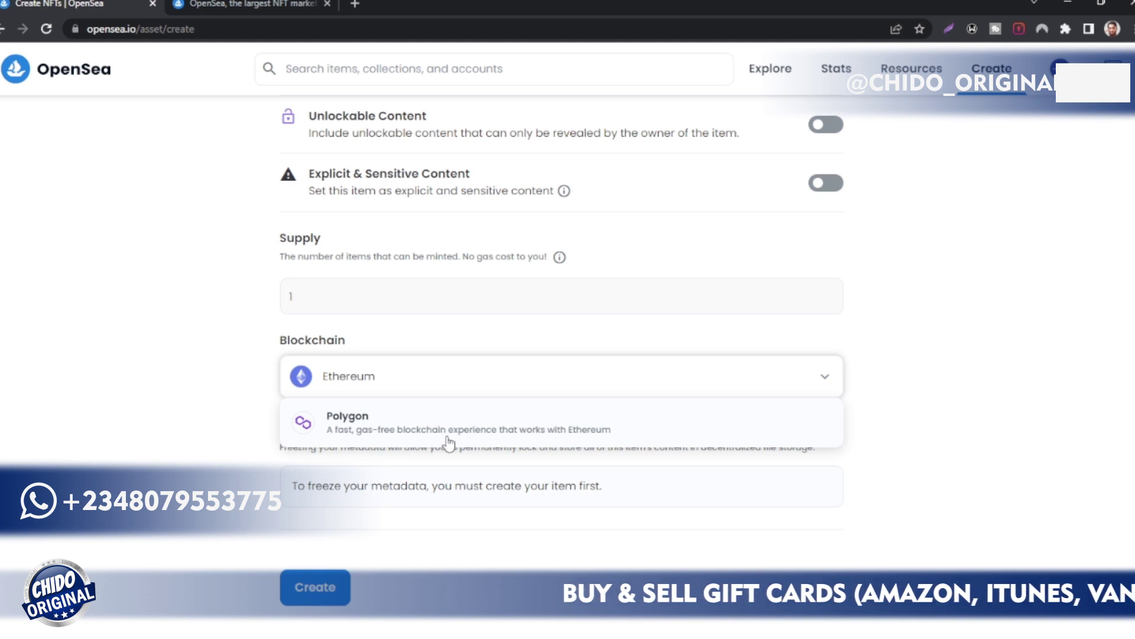
{"action": "left_click", "coordinate": [586, 431]}
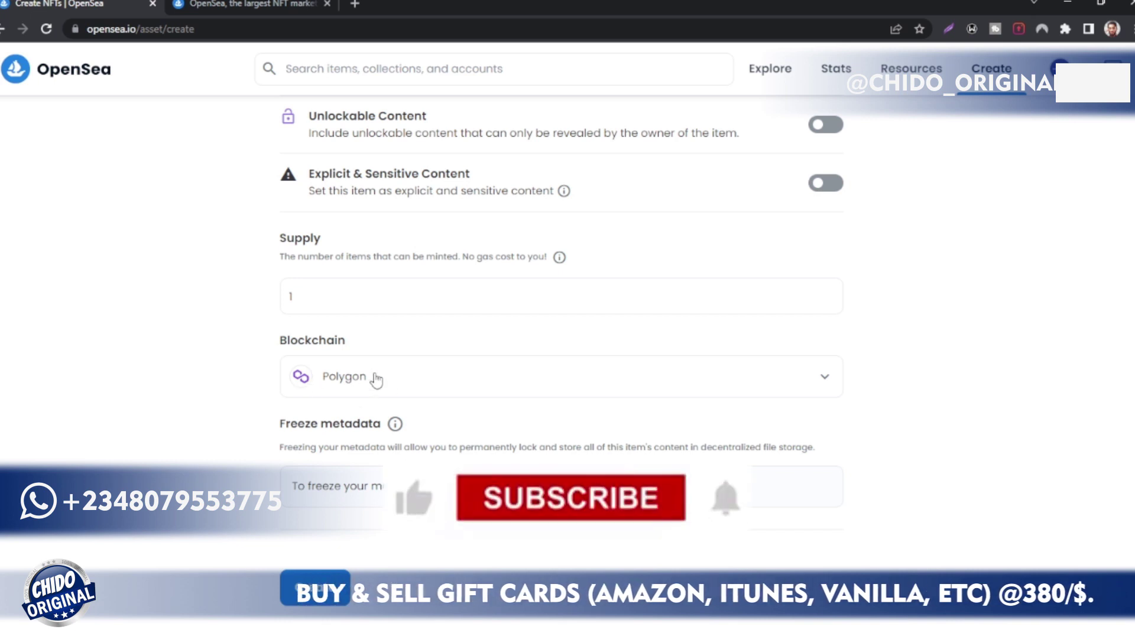
{"action": "scroll", "coordinate": [573, 520], "scroll_direction": "up", "scroll_amount": 4}
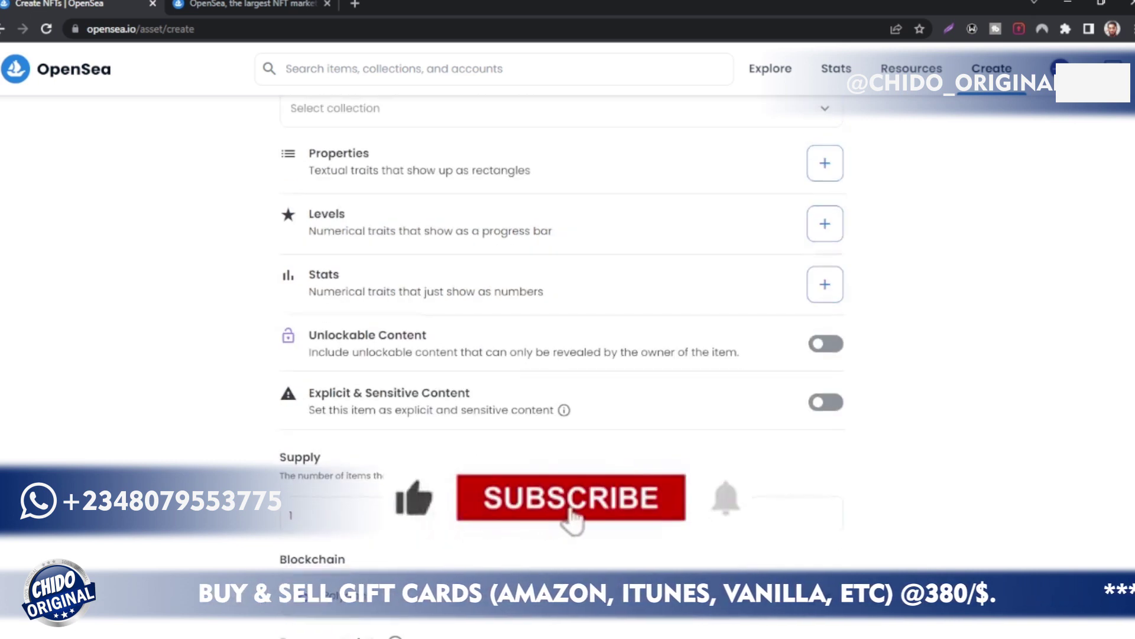
{"action": "scroll", "coordinate": [577, 520], "scroll_direction": "down", "scroll_amount": 4}
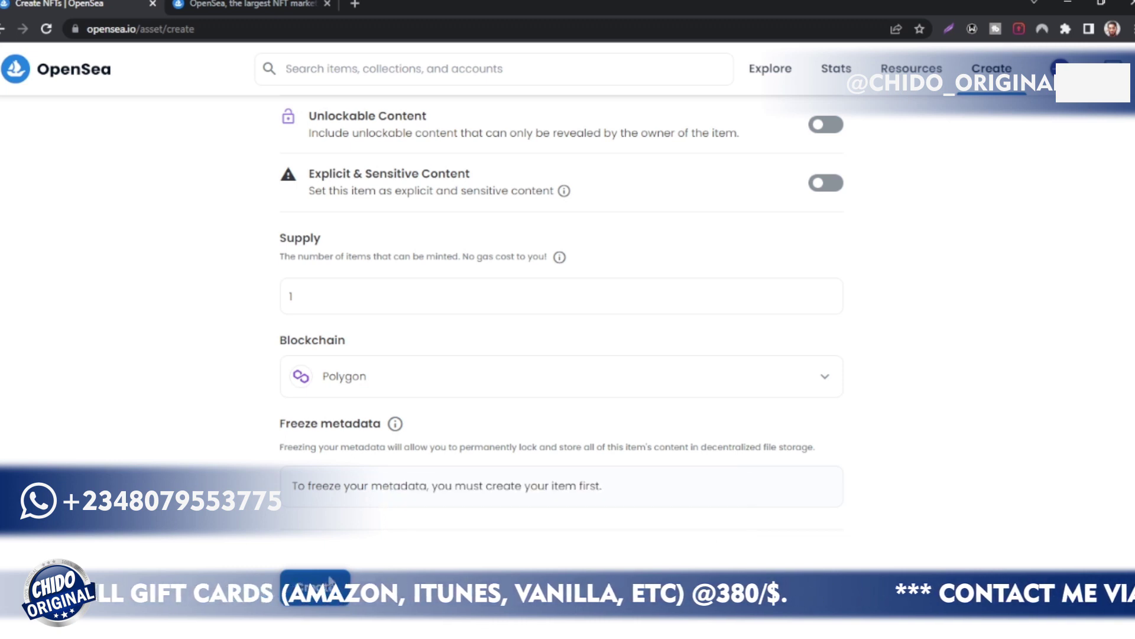
Step: Create the Gorilla King item, passing the reCAPTCHA bus-image check, and view its new item page
{"action": "left_click", "coordinate": [329, 583]}
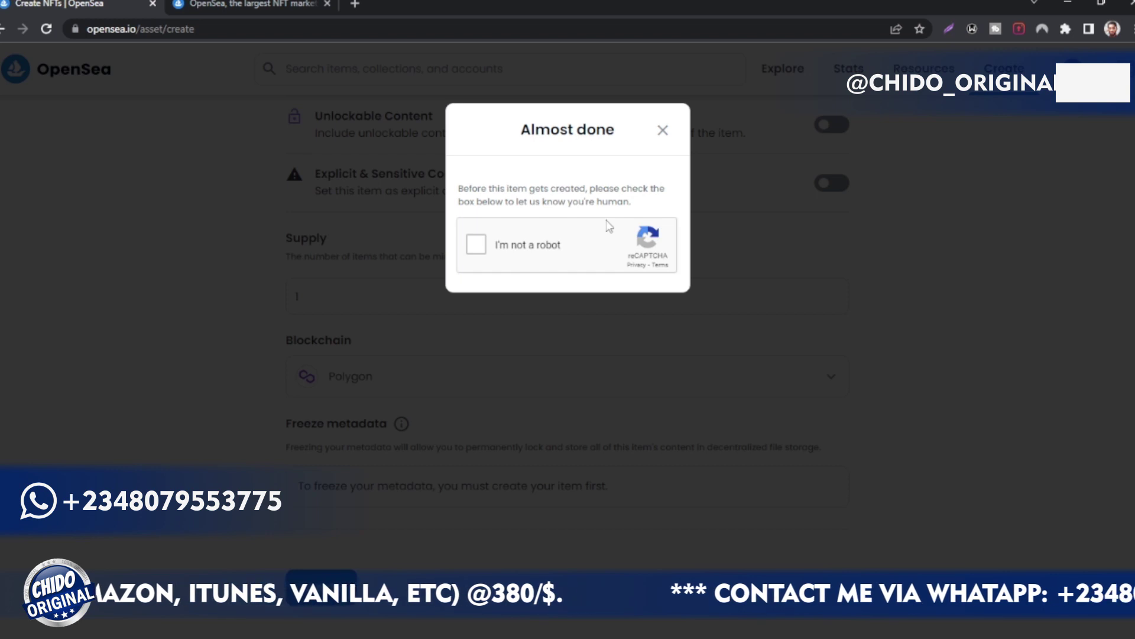
{"action": "left_click", "coordinate": [468, 247]}
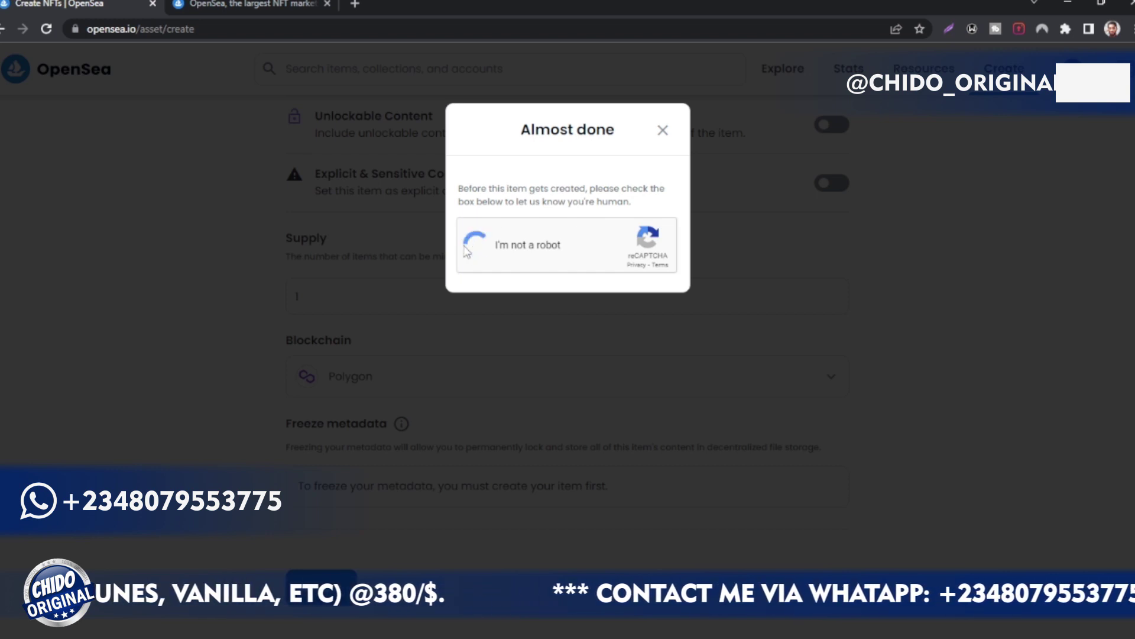
{"action": "left_click", "coordinate": [561, 203]}
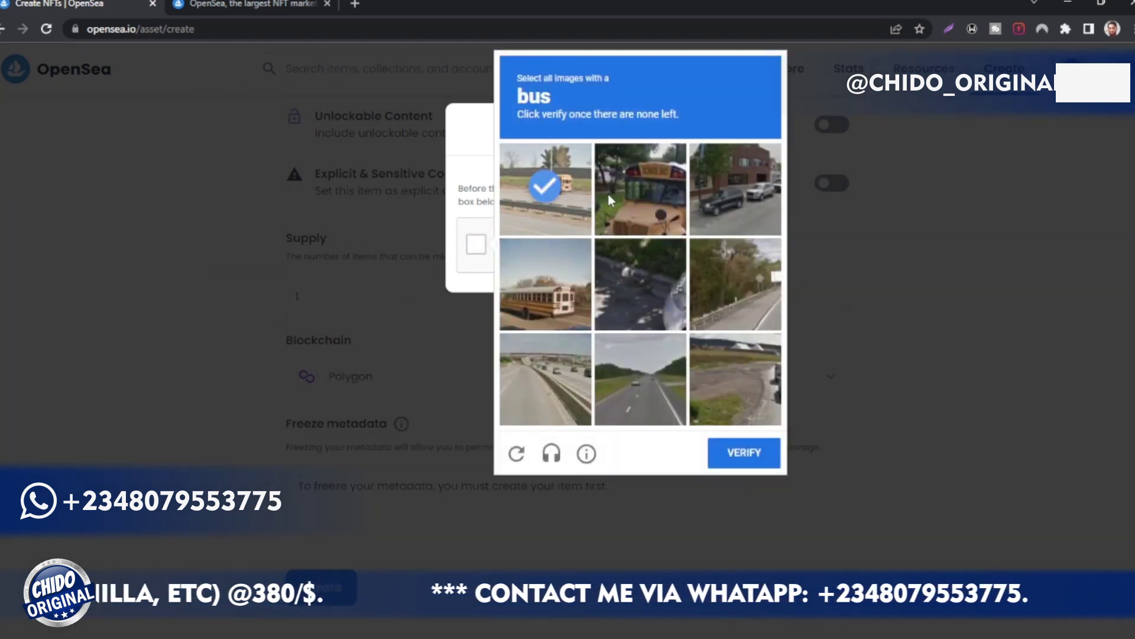
{"action": "left_click", "coordinate": [629, 197]}
{"action": "left_click", "coordinate": [540, 286]}
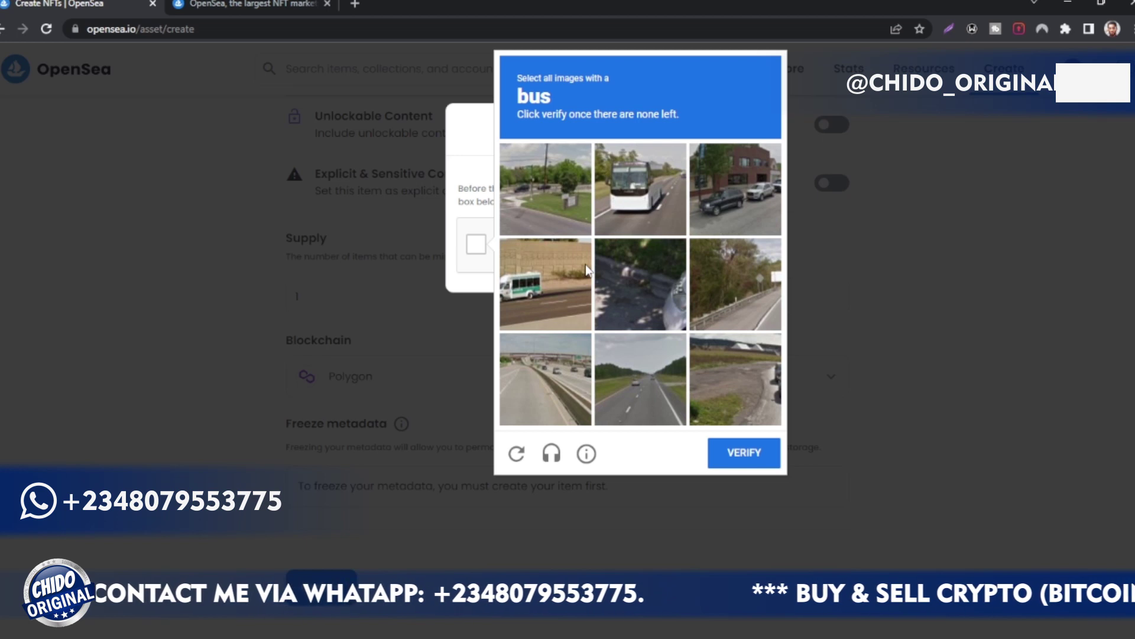
{"action": "left_click", "coordinate": [643, 198]}
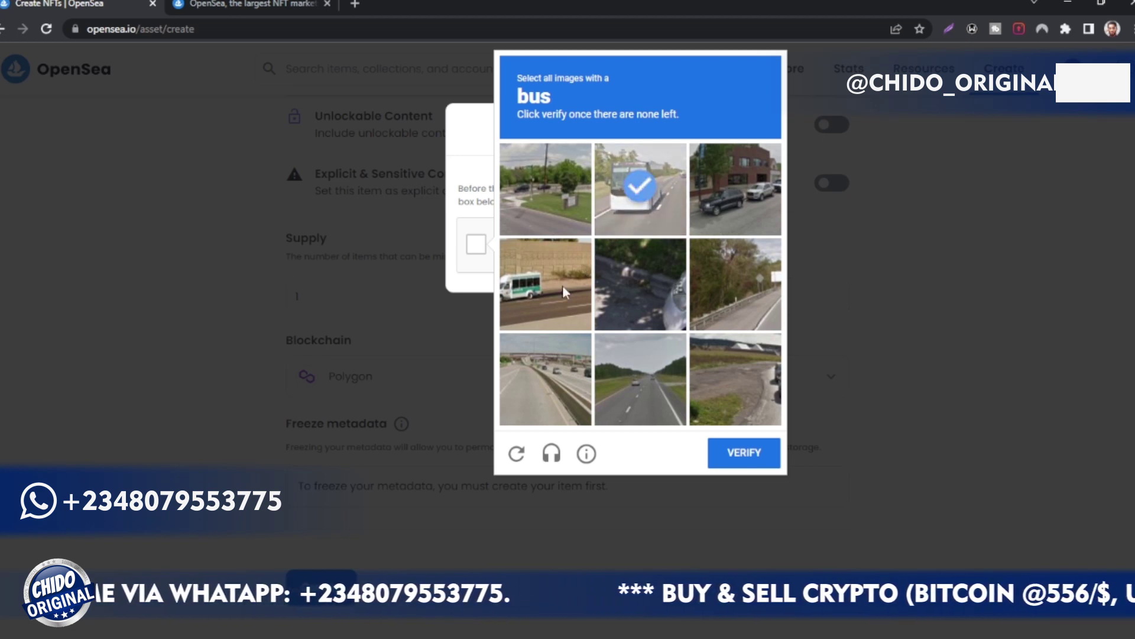
{"action": "left_click", "coordinate": [559, 289]}
{"action": "left_click", "coordinate": [653, 204]}
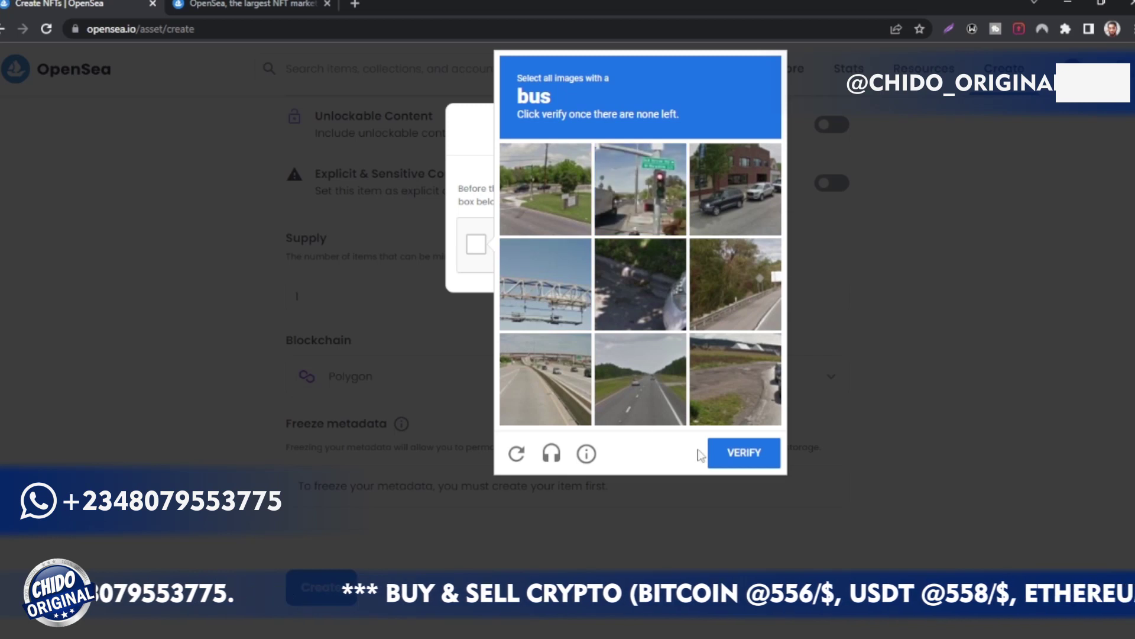
{"action": "left_click", "coordinate": [754, 456]}
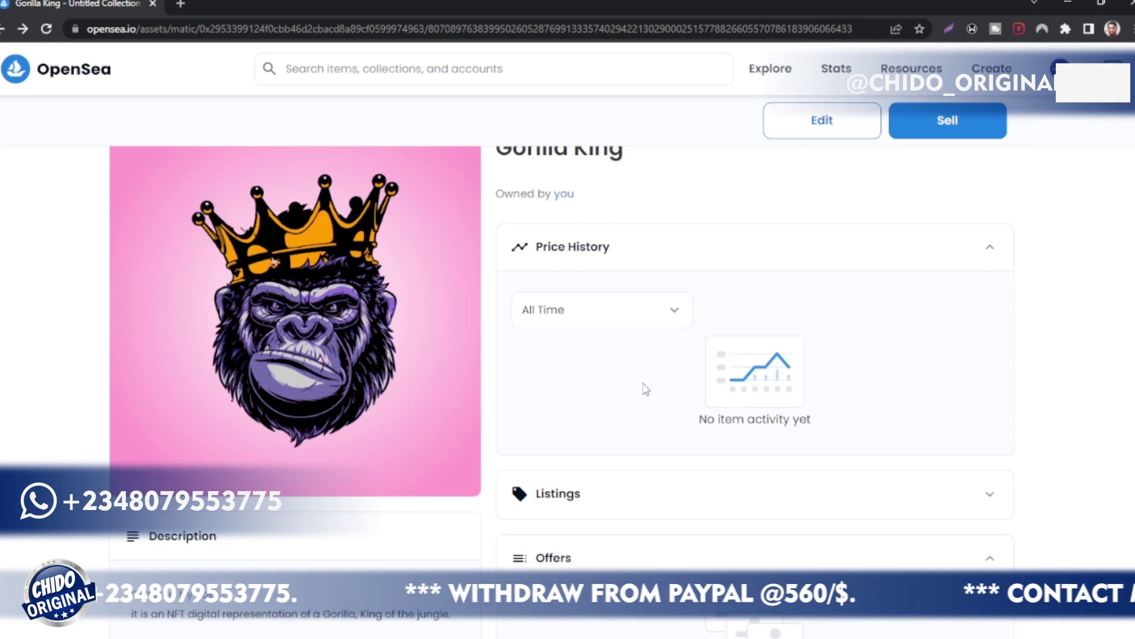
{"action": "scroll", "coordinate": [646, 389], "scroll_direction": "down", "scroll_amount": 5}
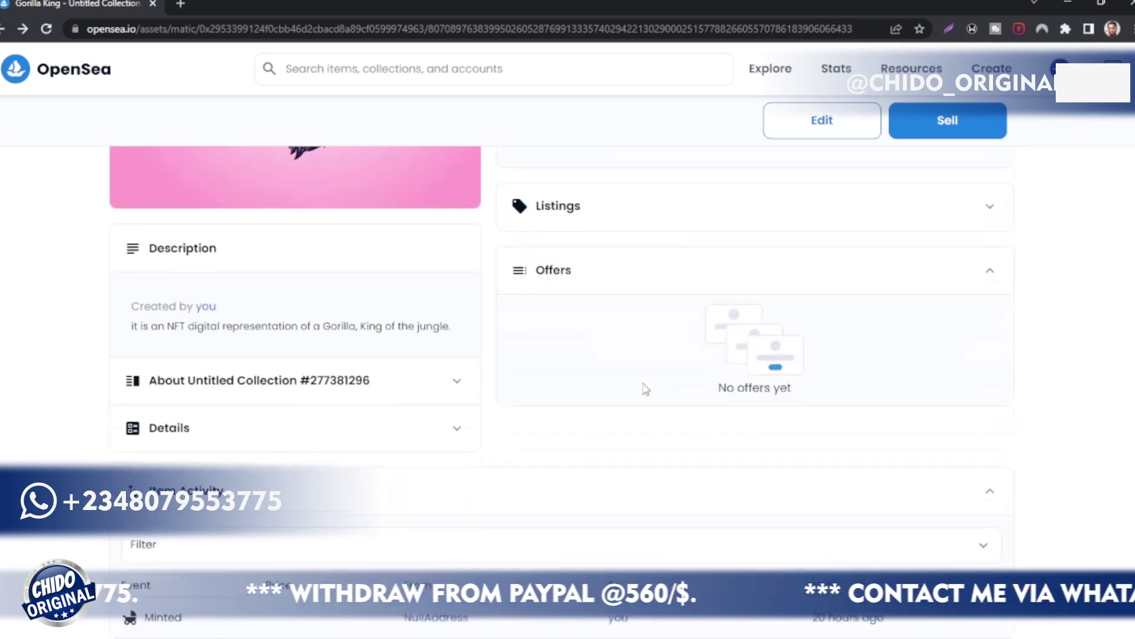
{"action": "scroll", "coordinate": [646, 389], "scroll_direction": "up", "scroll_amount": 6}
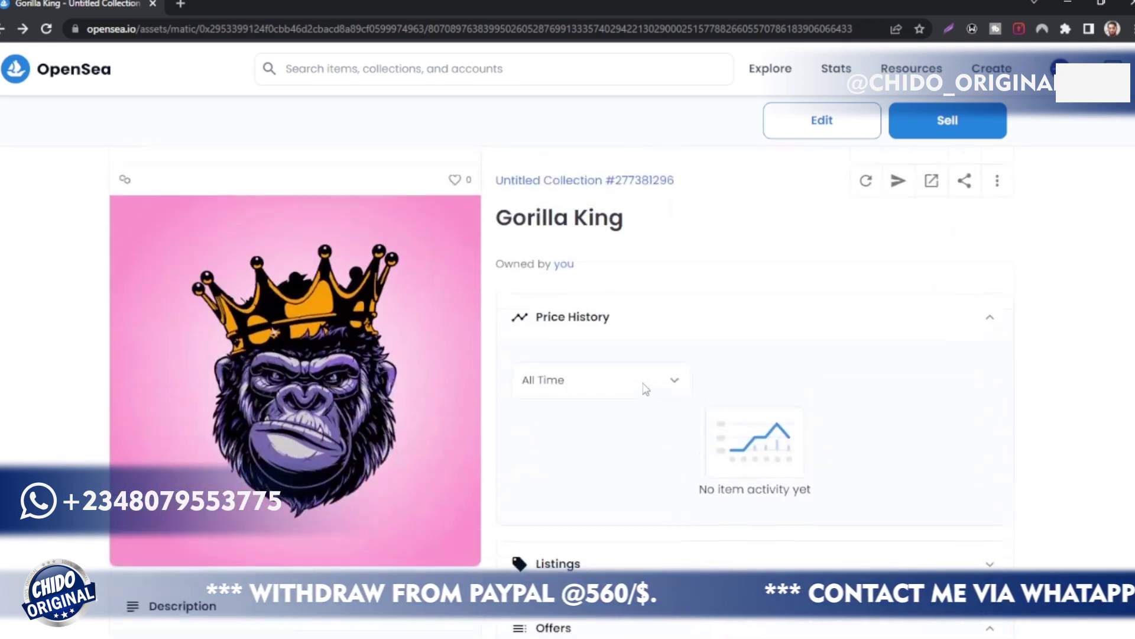
Step: Open the sale listing form for Gorilla King and clear the invalid 0.05 price
{"action": "left_click", "coordinate": [967, 128]}
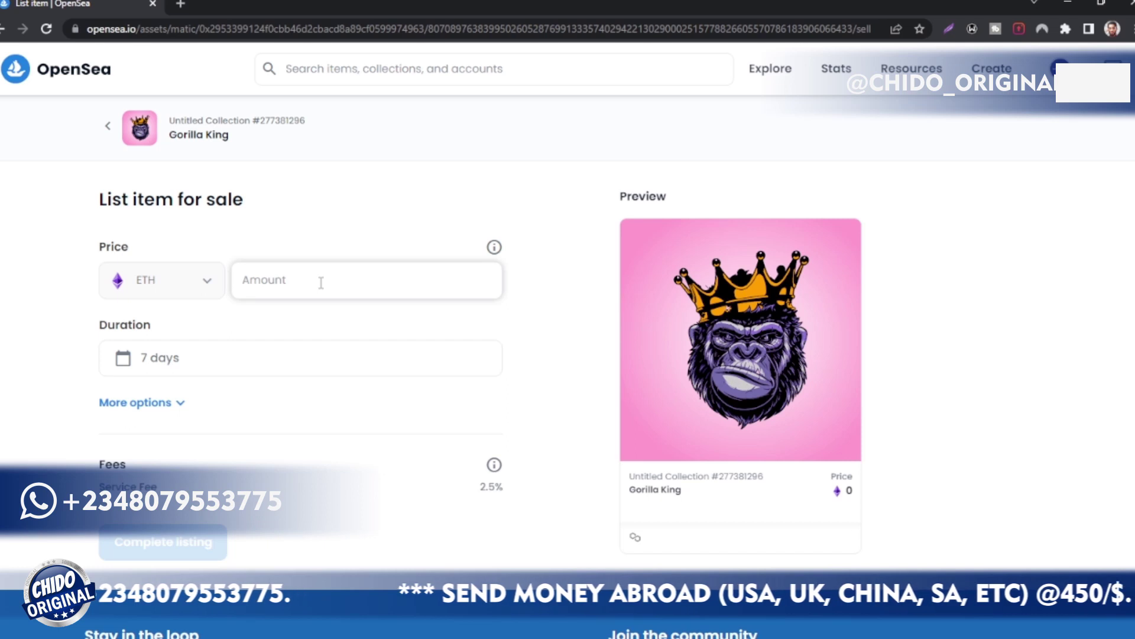
{"action": "type", "text": "0.05"}
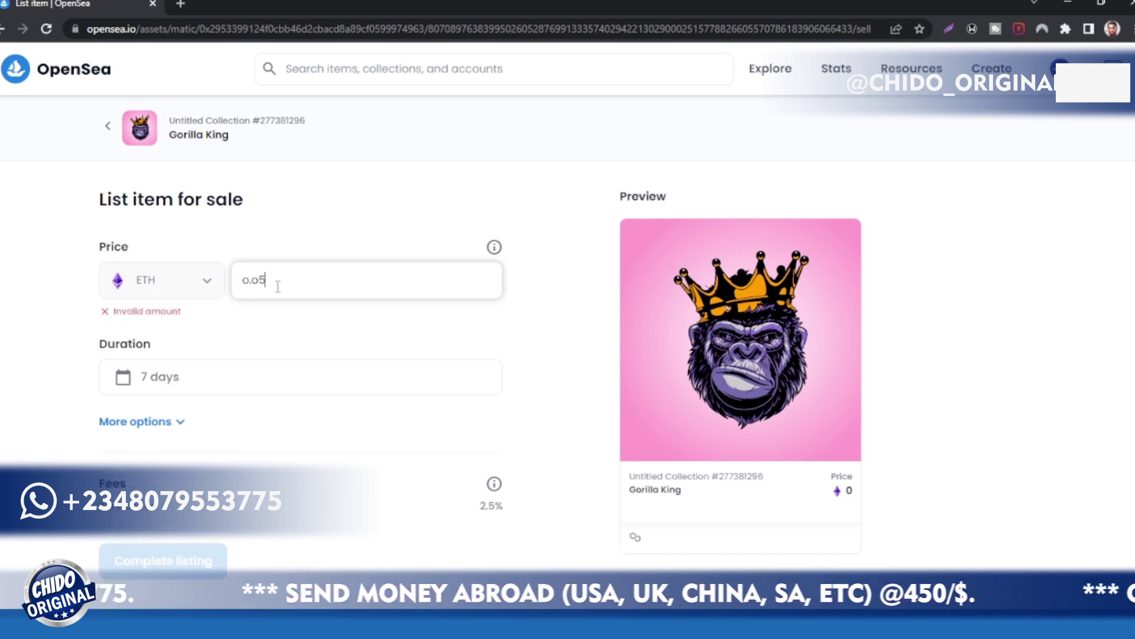
{"action": "left_click_drag", "start_coordinate": [277, 286], "coordinate": [199, 292]}
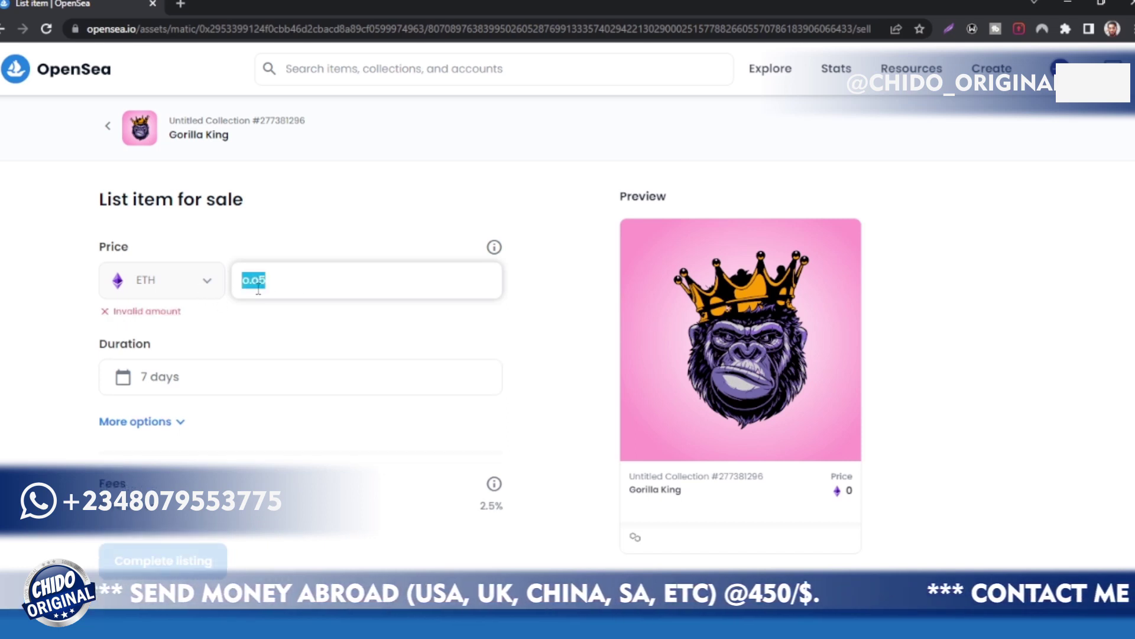
{"action": "key", "text": "BackSpace"}
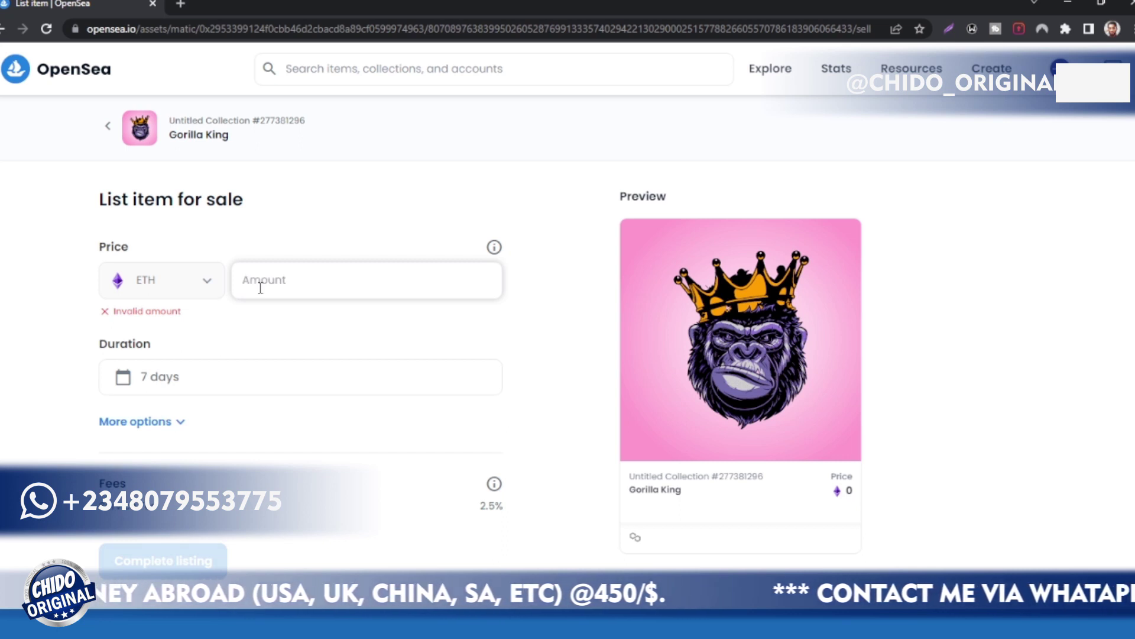
{"action": "right_click", "coordinate": [260, 288]}
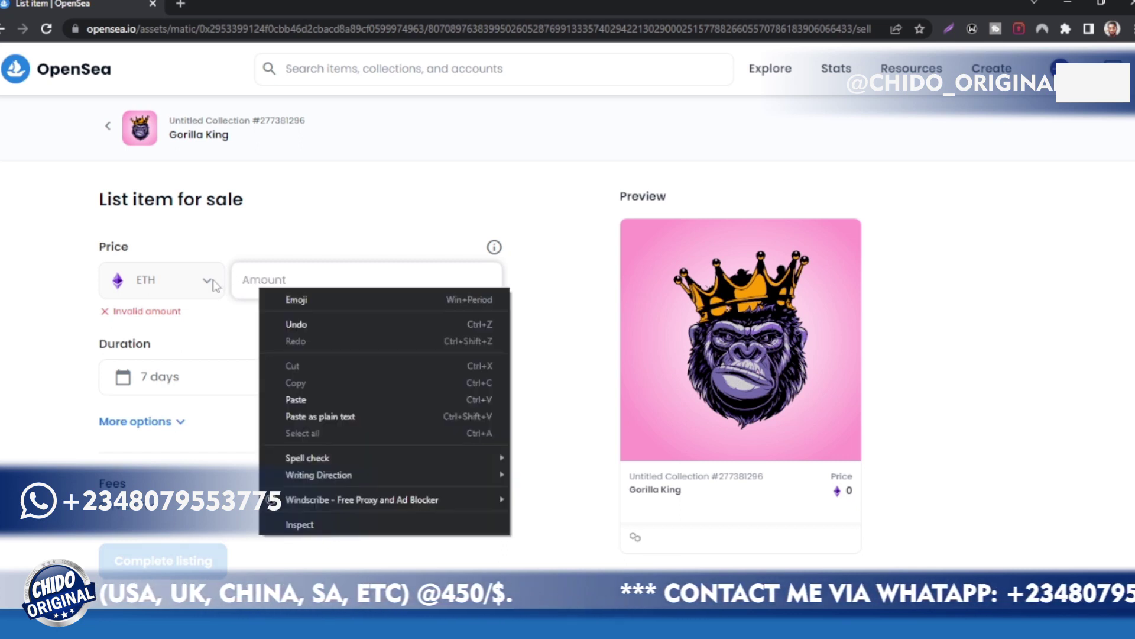
{"action": "left_click", "coordinate": [214, 286]}
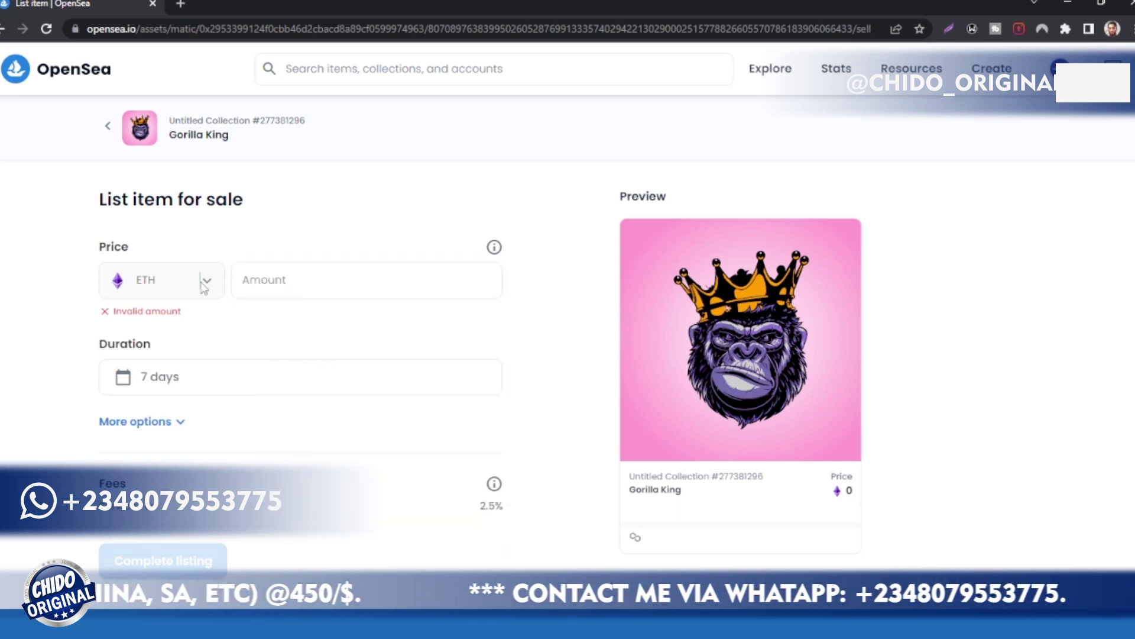
Step: Enter the listing price, settling on 0.3 ETH with the 7-day duration
{"action": "left_click", "coordinate": [308, 279]}
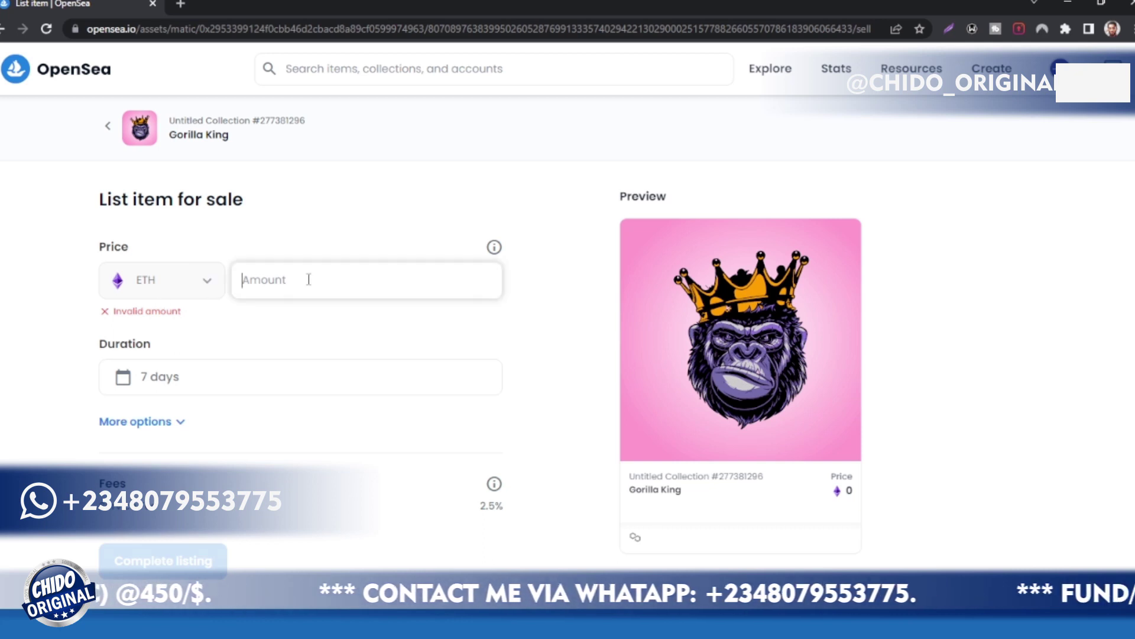
{"action": "type", "text": "0"}
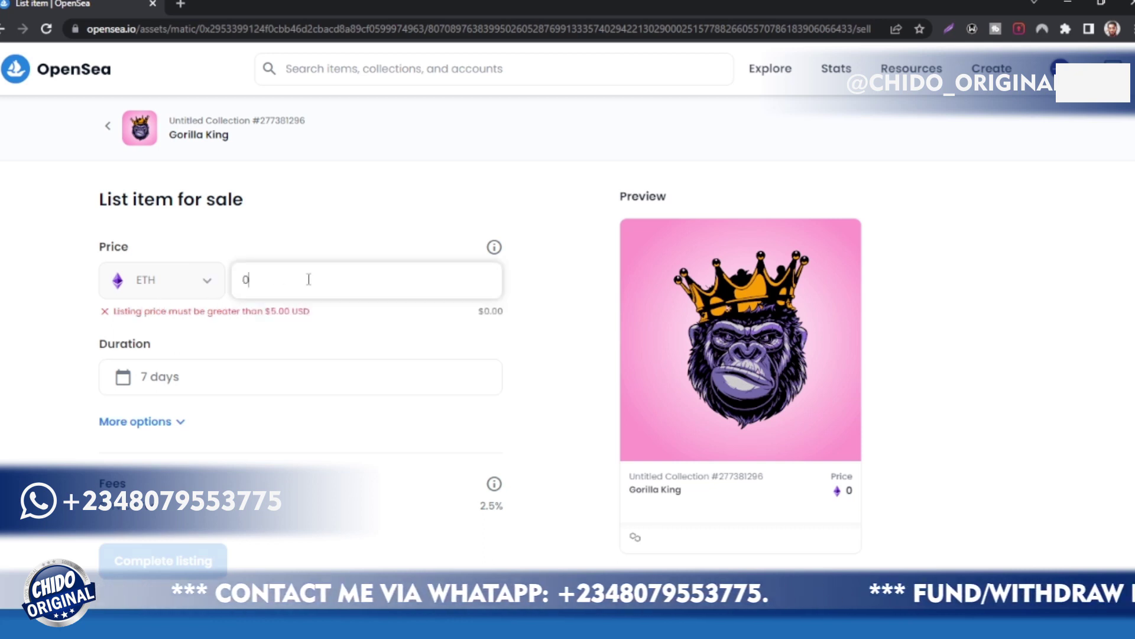
{"action": "type", "text": ".0"}
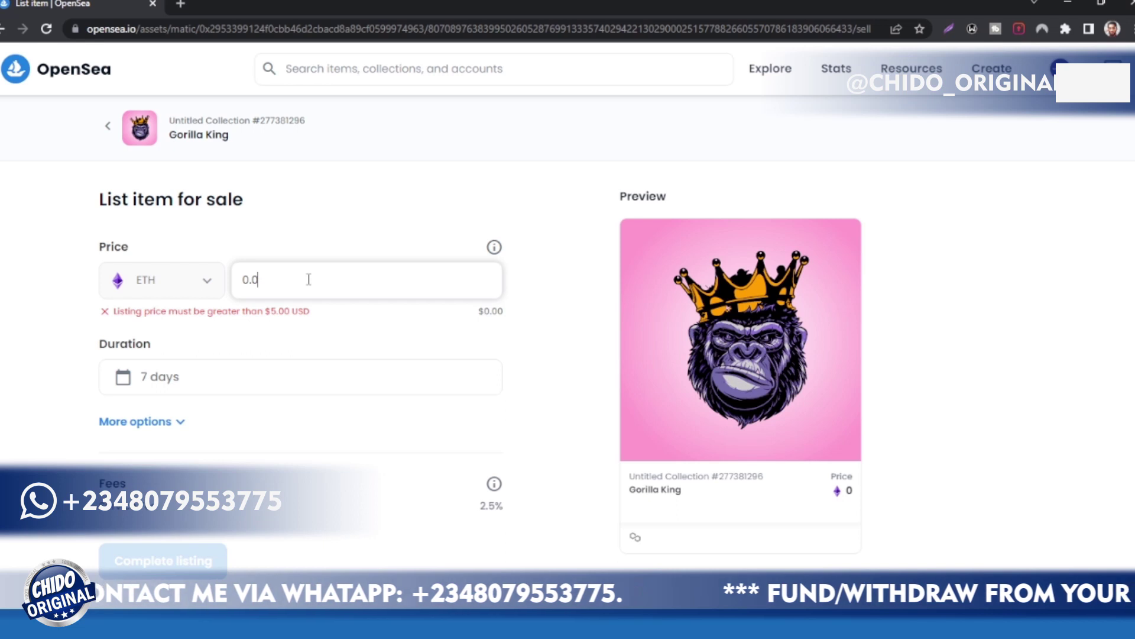
{"action": "type", "text": "1"}
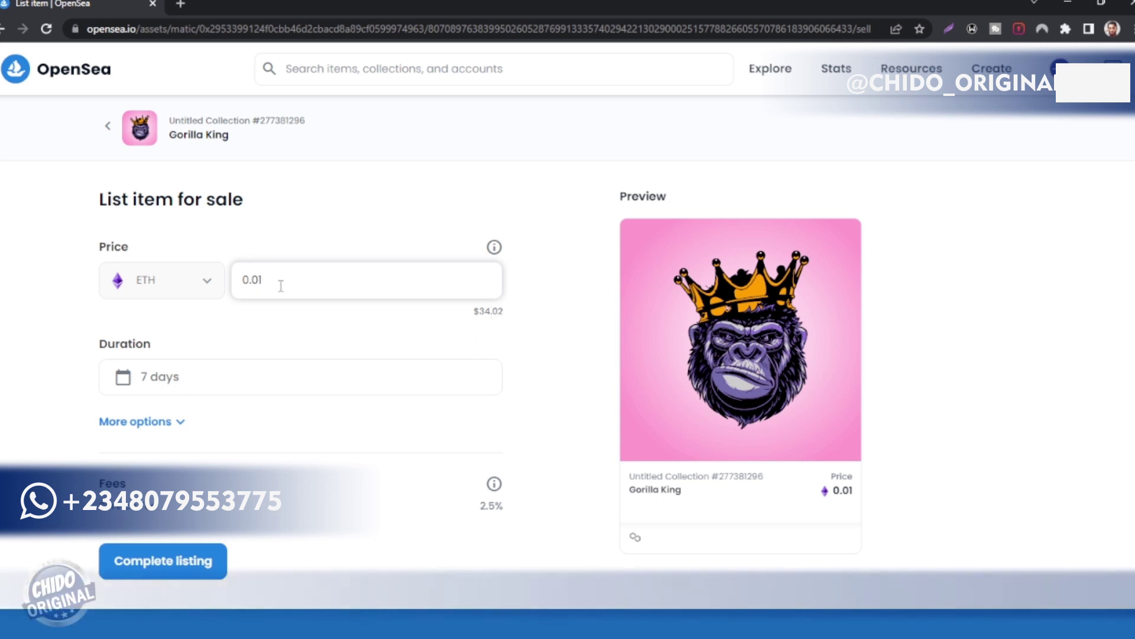
{"action": "key", "text": "BackSpace"}
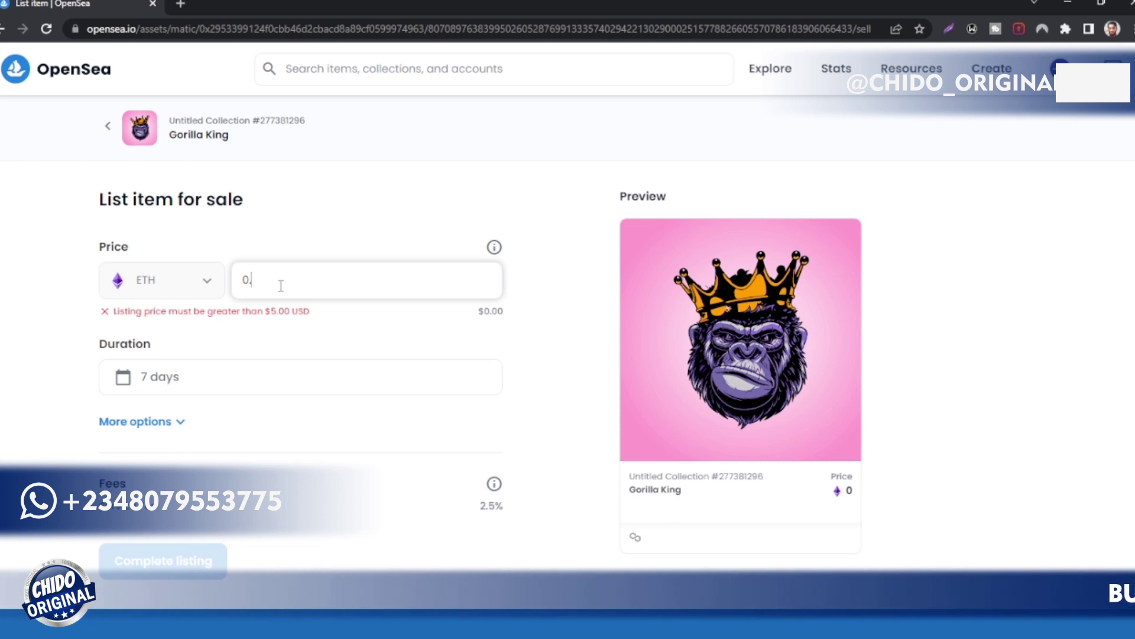
{"action": "type", "text": "2"}
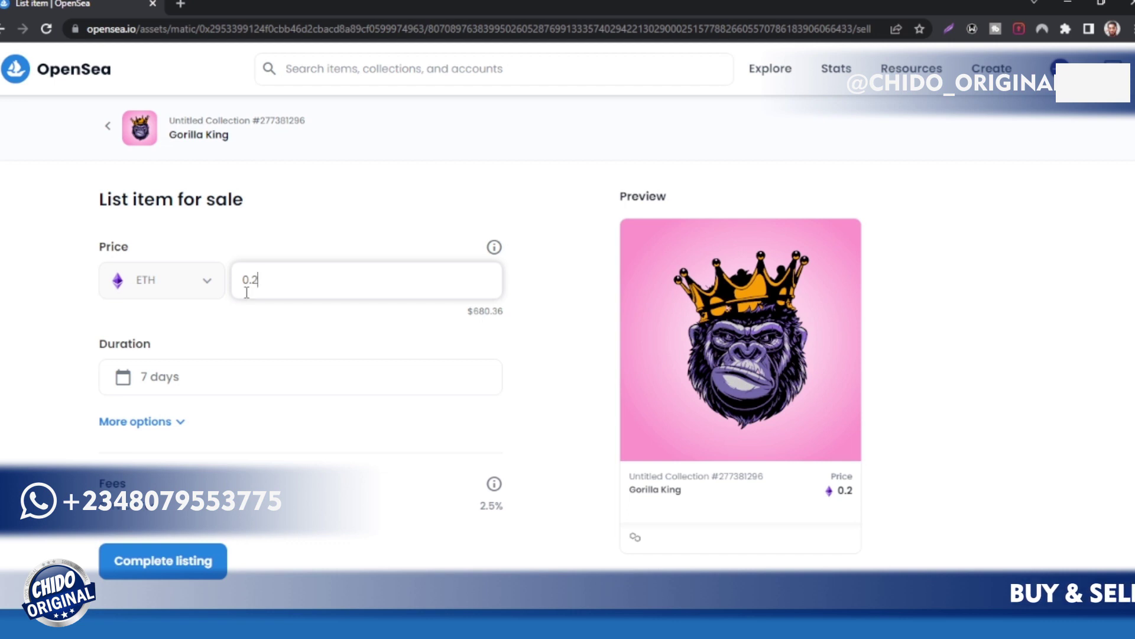
{"action": "key", "text": "BackSpace"}
{"action": "type", "text": "3"}
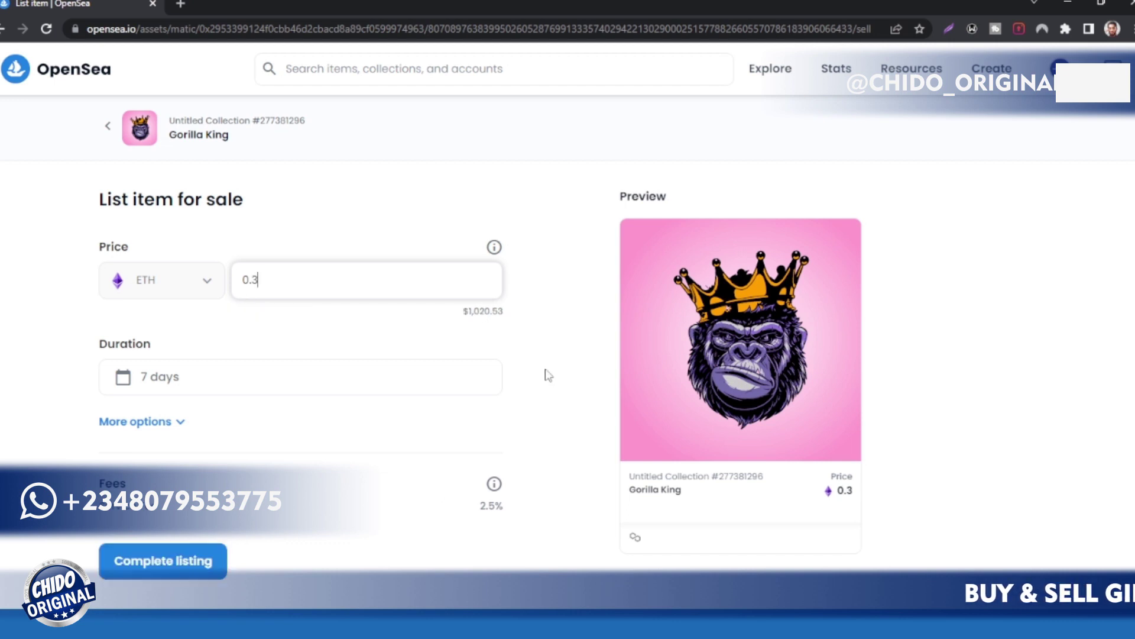
{"action": "left_click_drag", "start_coordinate": [514, 316], "coordinate": [491, 311]}
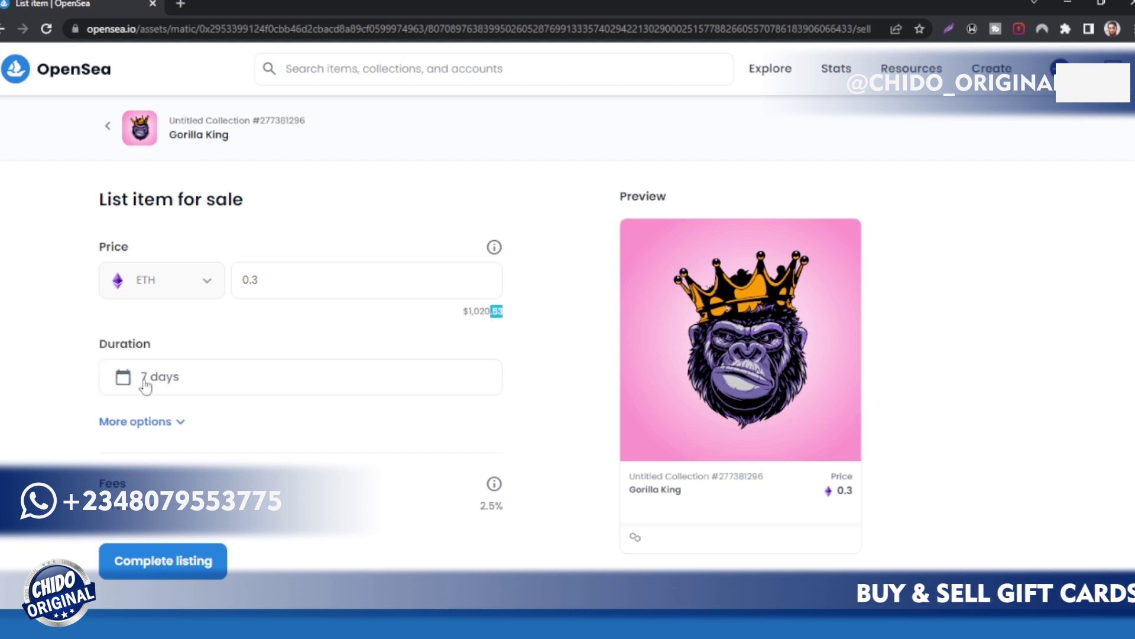
{"action": "left_click", "coordinate": [200, 388]}
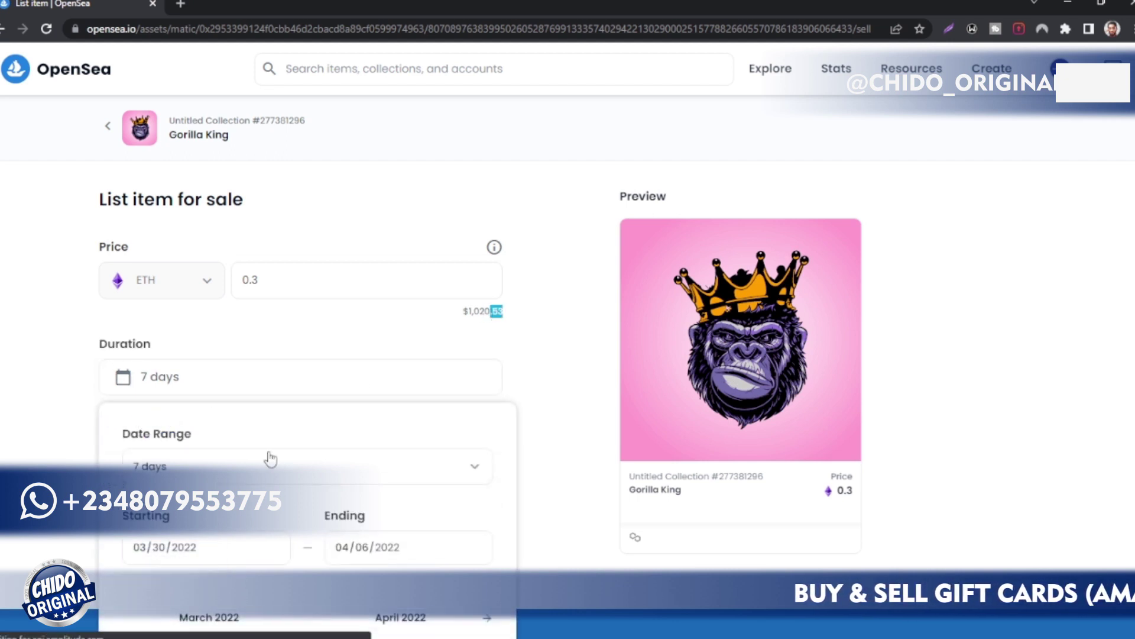
{"action": "scroll", "coordinate": [318, 530], "scroll_direction": "down", "scroll_amount": 2}
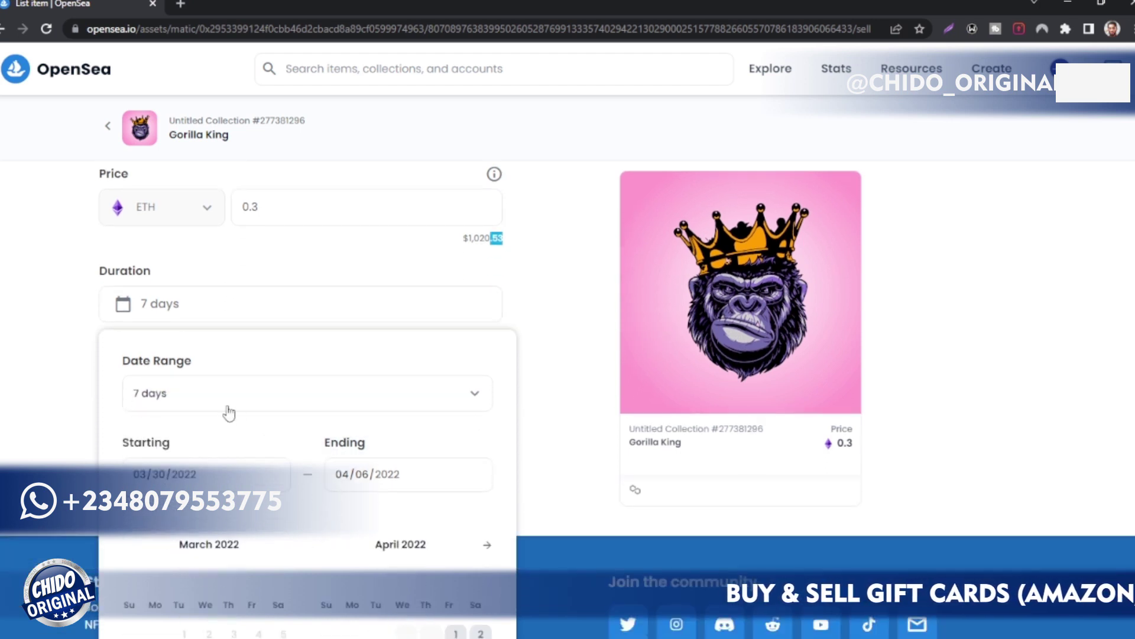
{"action": "scroll", "coordinate": [318, 510], "scroll_direction": "down", "scroll_amount": 1}
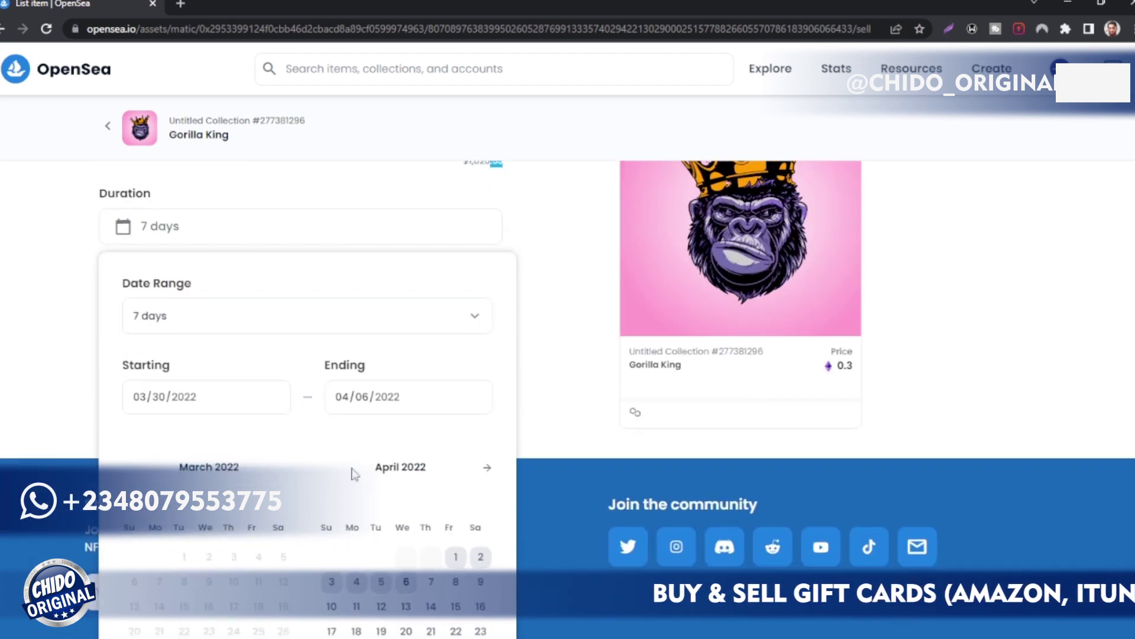
{"action": "scroll", "coordinate": [355, 470], "scroll_direction": "down", "scroll_amount": 2}
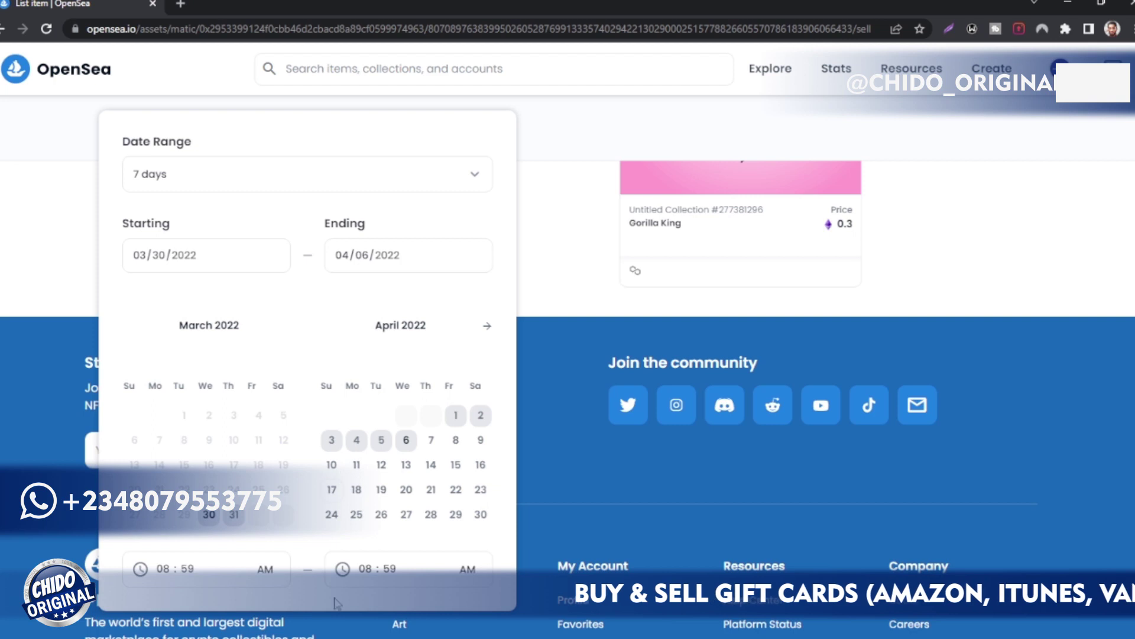
{"action": "left_click", "coordinate": [551, 276]}
{"action": "scroll", "coordinate": [266, 322], "scroll_direction": "up", "scroll_amount": 2}
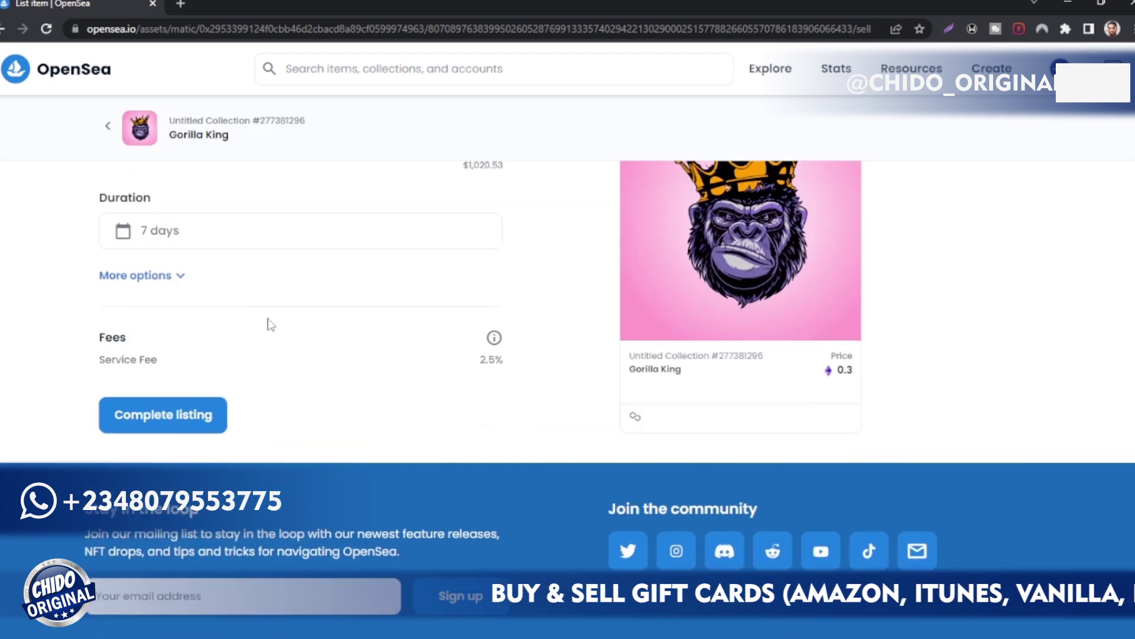
{"action": "left_click", "coordinate": [178, 278]}
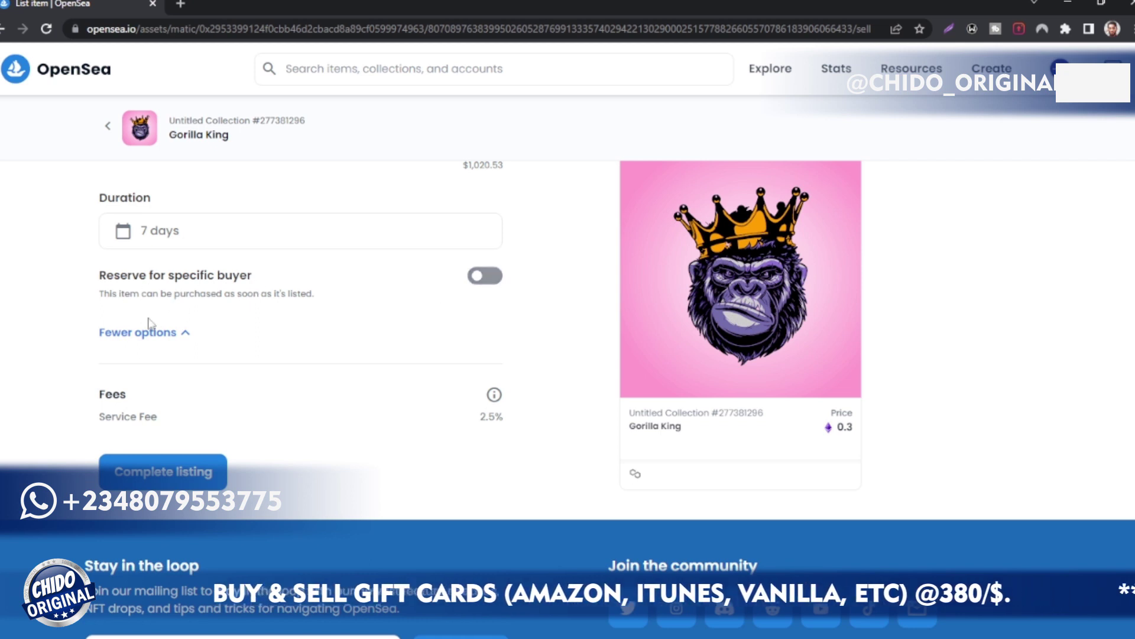
{"action": "left_click", "coordinate": [184, 333]}
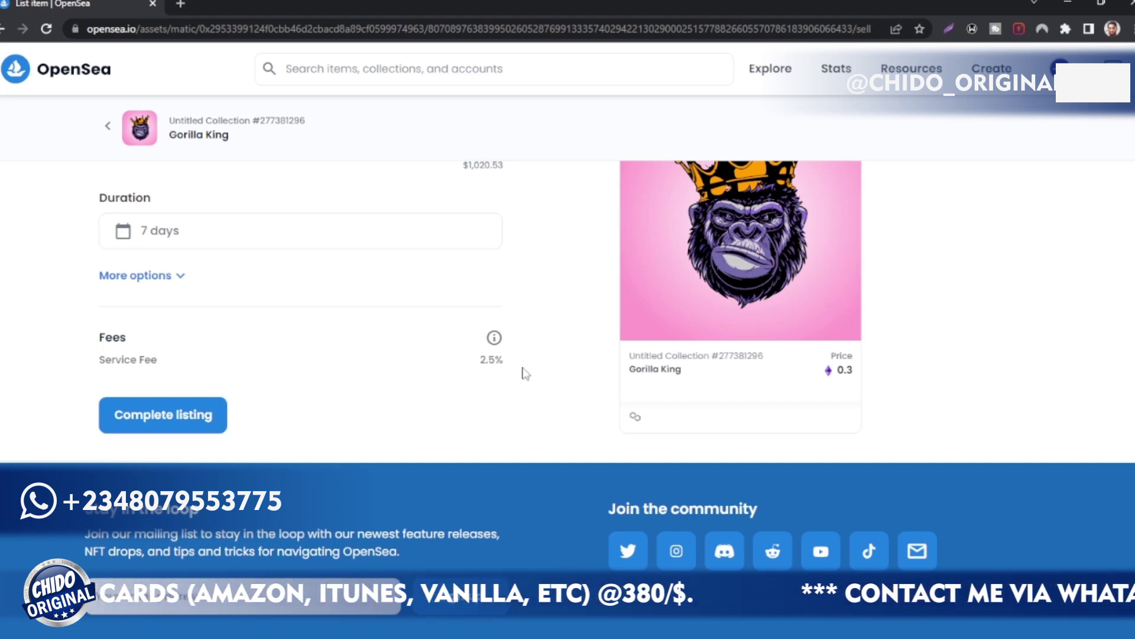
{"action": "scroll", "coordinate": [524, 370], "scroll_direction": "down", "scroll_amount": 2}
{"action": "scroll", "coordinate": [524, 370], "scroll_direction": "up", "scroll_amount": 3}
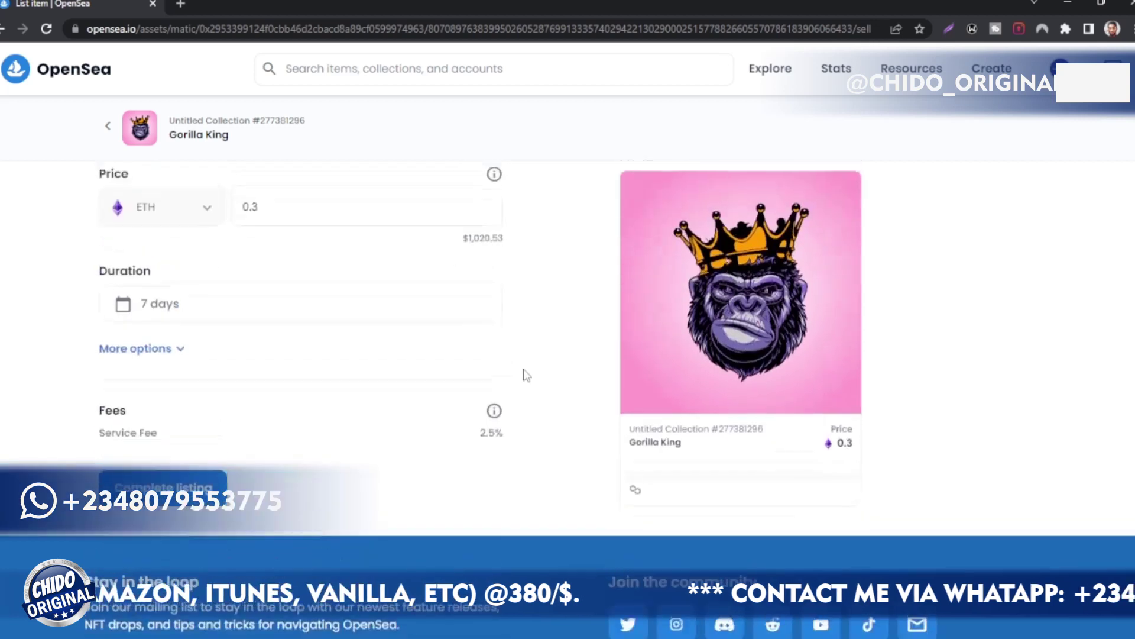
{"action": "scroll", "coordinate": [523, 369], "scroll_direction": "up", "scroll_amount": 2}
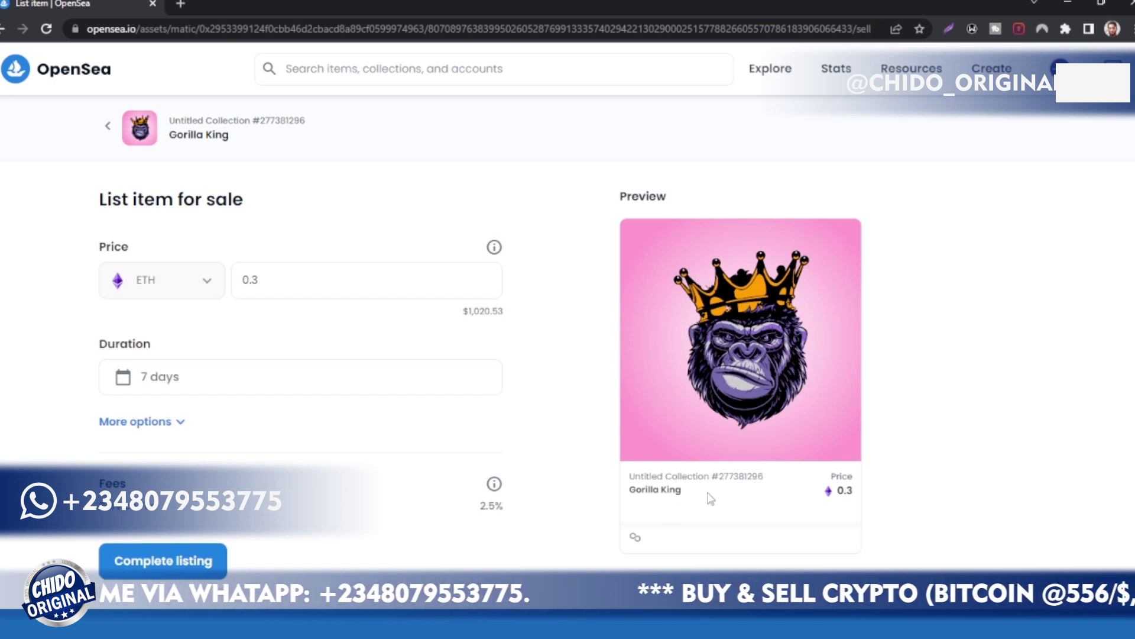
{"action": "scroll", "coordinate": [644, 516], "scroll_direction": "down", "scroll_amount": 2}
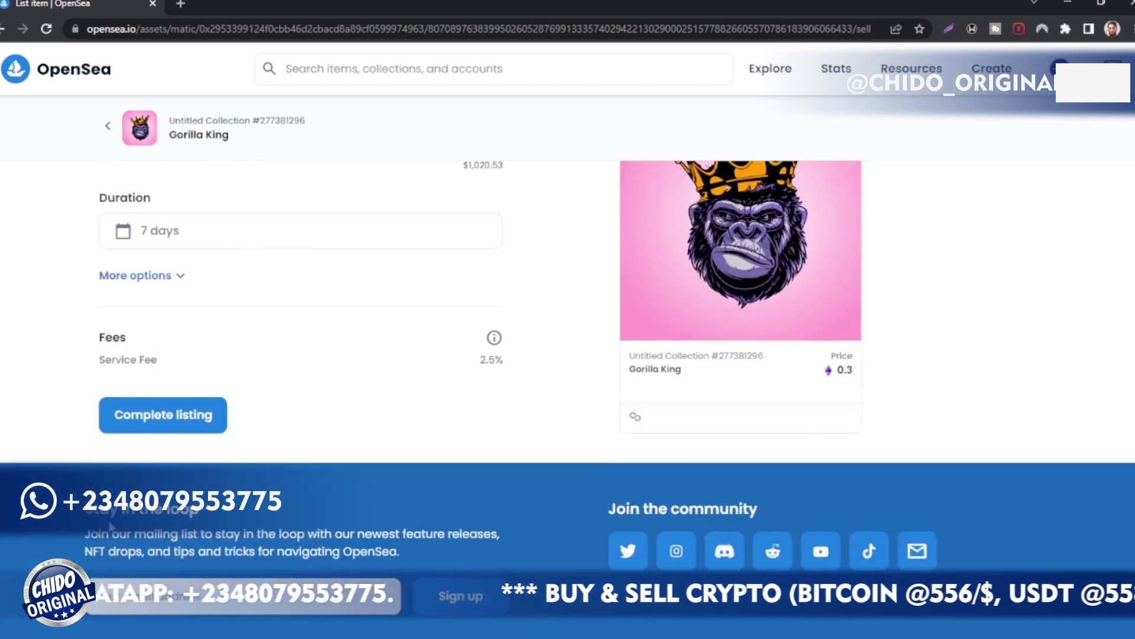
Step: Complete the listing and unlock selling for the collection until 'Your NFT is listed!' appears
{"action": "left_click", "coordinate": [158, 417]}
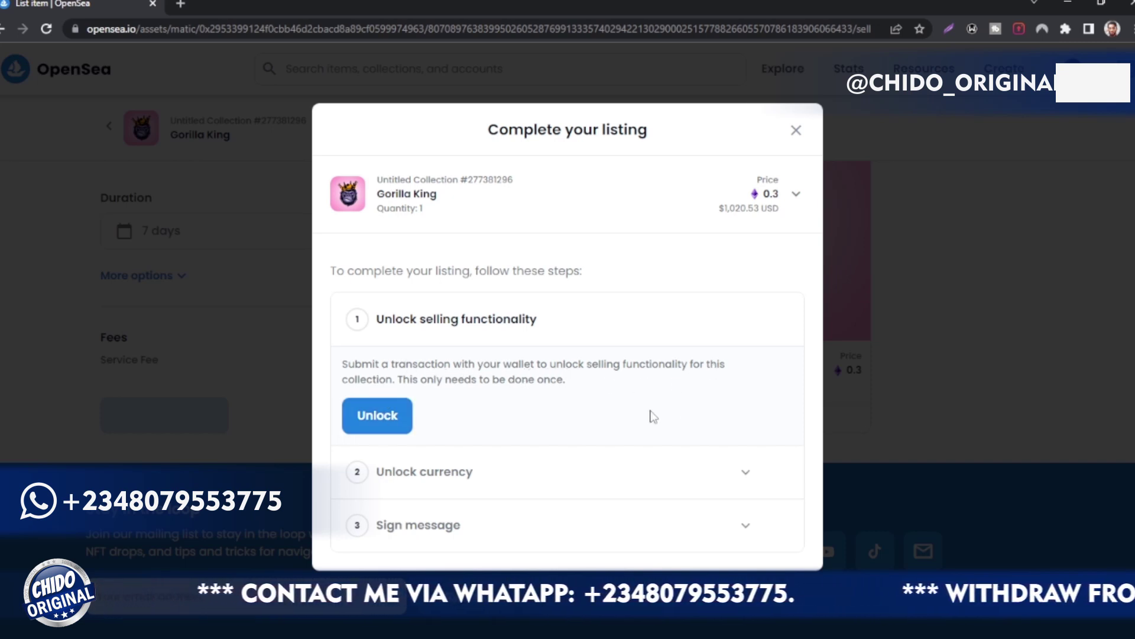
{"action": "left_click", "coordinate": [387, 412]}
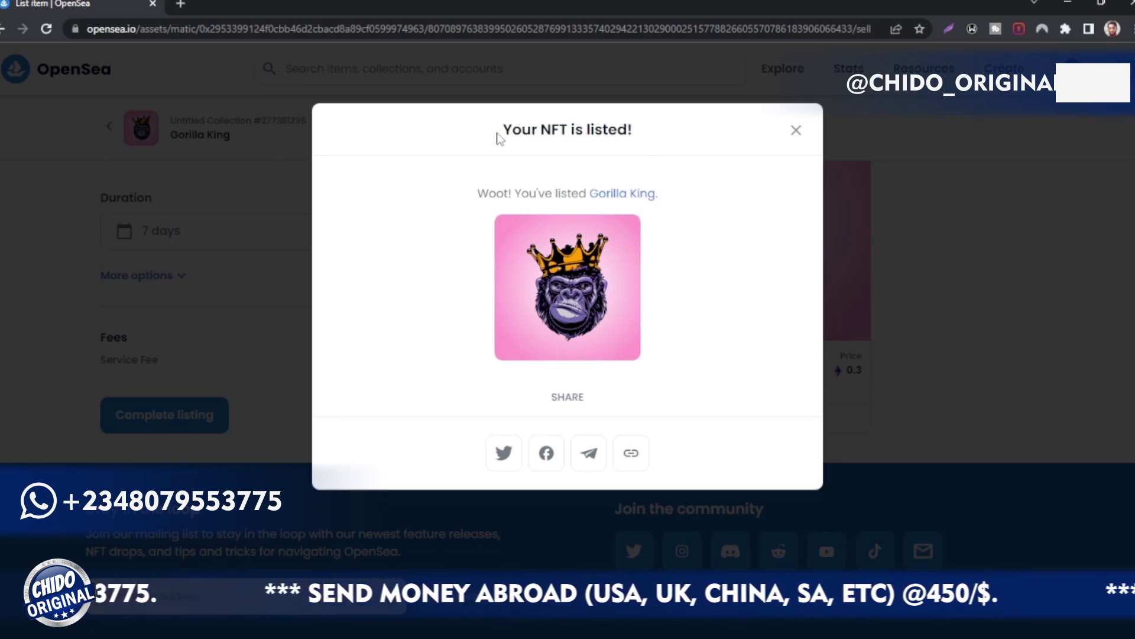
Step: Copy the Gorilla King share link and close the 'Your NFT is listed!' dialog
{"action": "left_click_drag", "start_coordinate": [502, 130], "coordinate": [648, 130]}
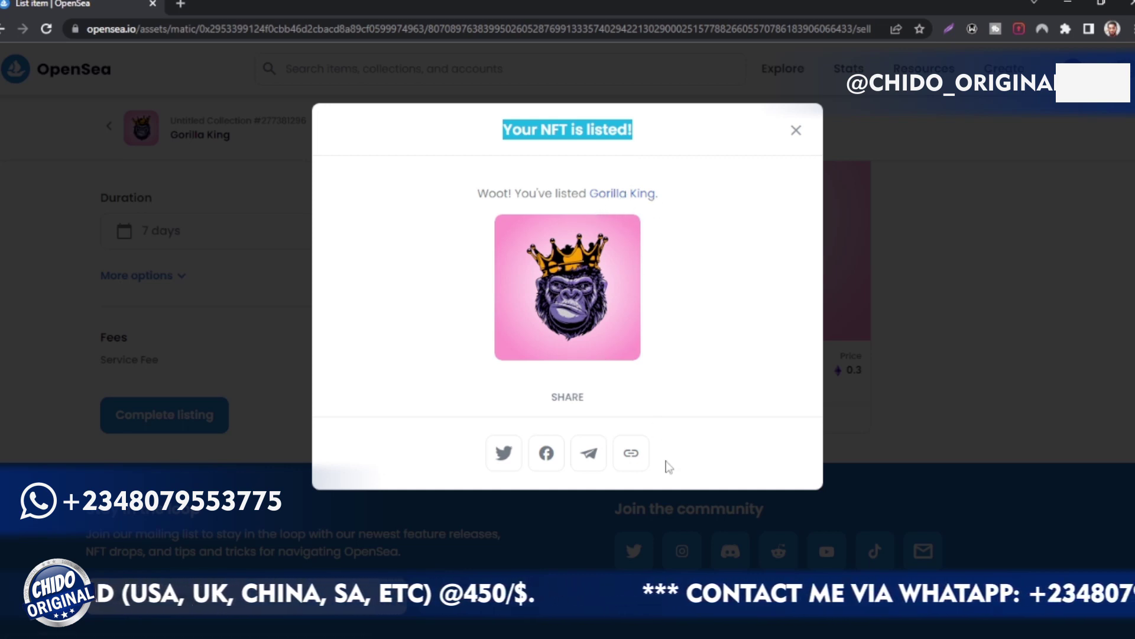
{"action": "left_click", "coordinate": [629, 454]}
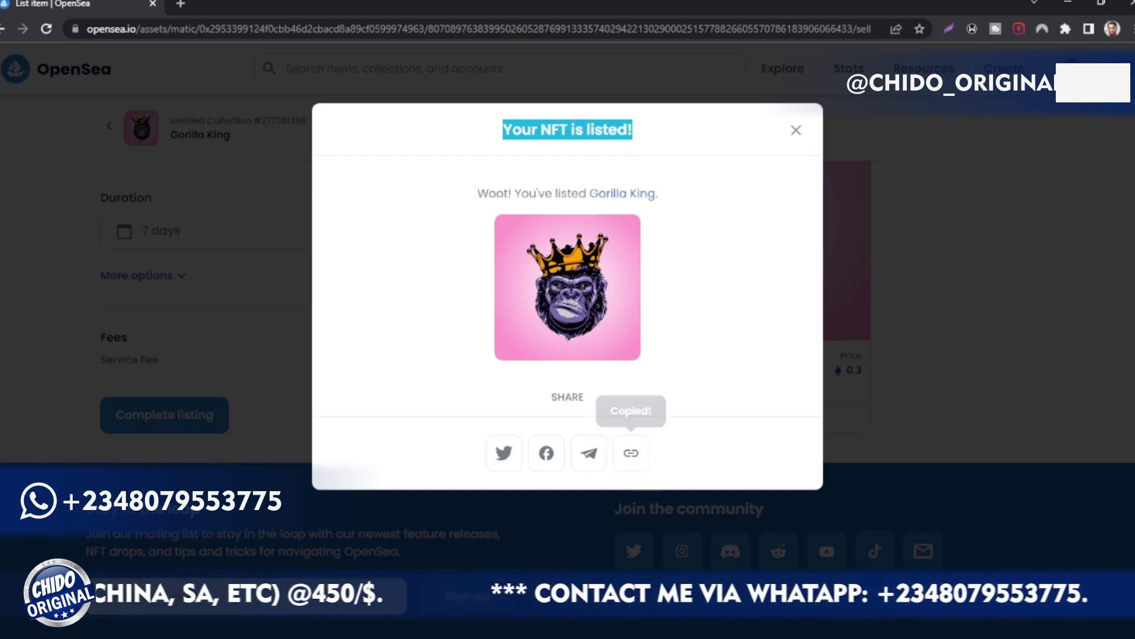
{"action": "left_click", "coordinate": [795, 131]}
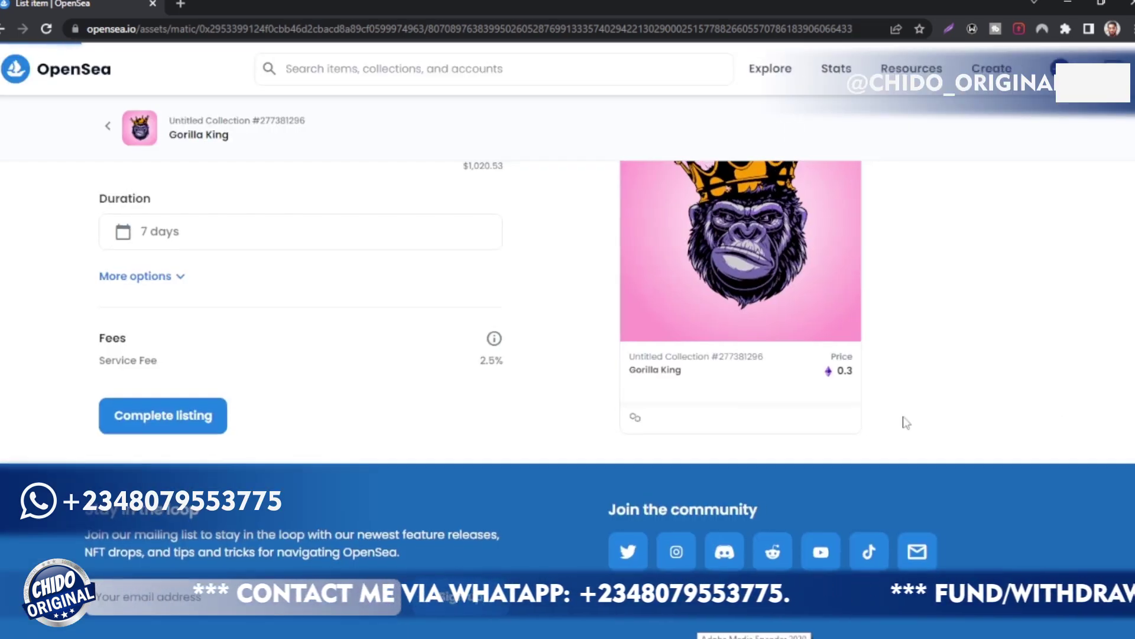
{"action": "scroll", "coordinate": [906, 422], "scroll_direction": "up", "scroll_amount": 3}
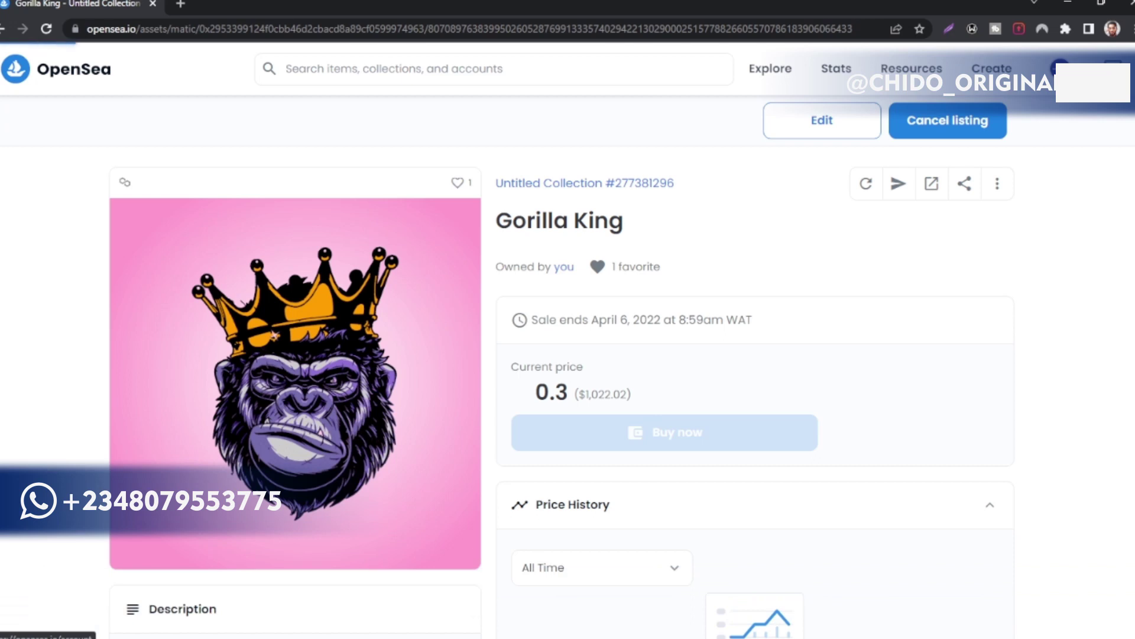
Step: Go to the Astro_Art_Space profile and find the Gorilla King card priced 0.3 under Collected
{"action": "left_click", "coordinate": [913, 156]}
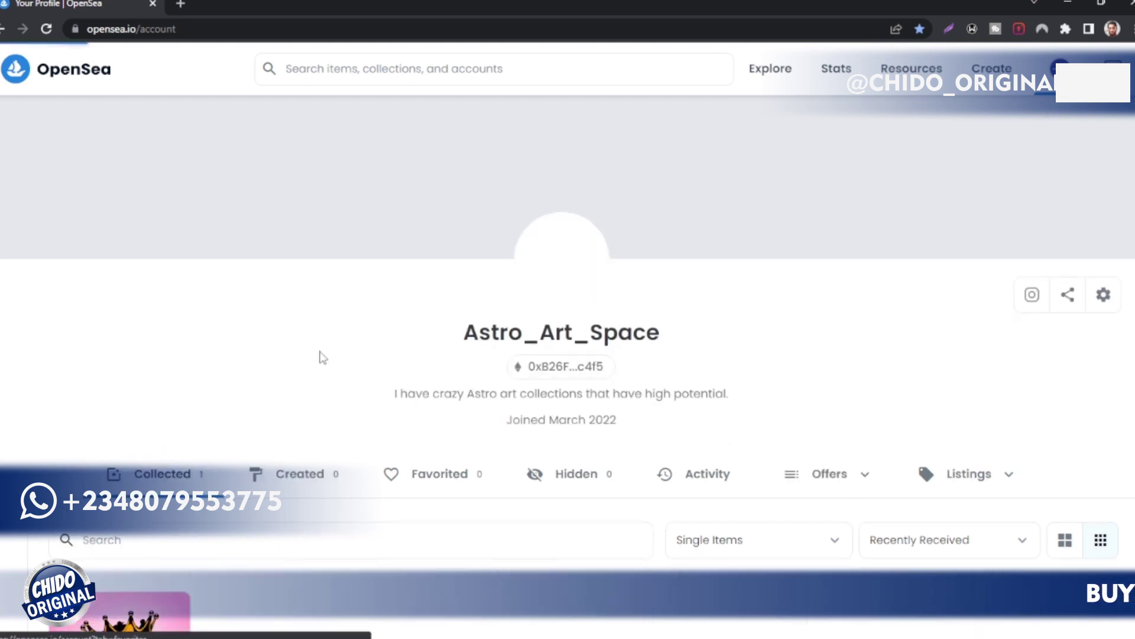
{"action": "scroll", "coordinate": [302, 432], "scroll_direction": "down", "scroll_amount": 4}
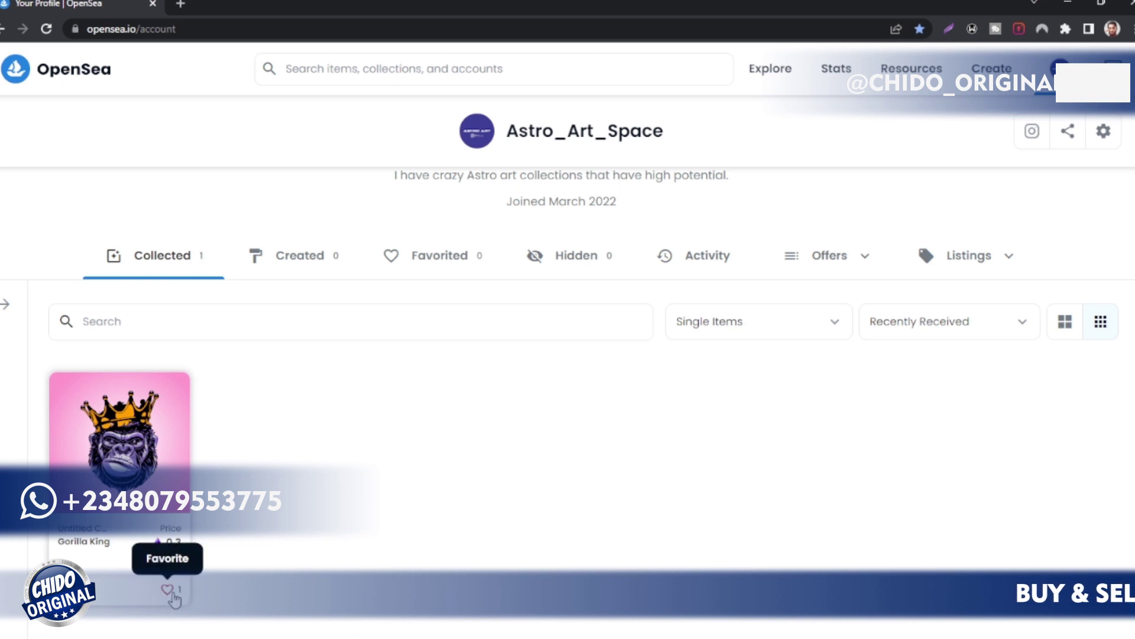
{"action": "scroll", "coordinate": [173, 608], "scroll_direction": "down", "scroll_amount": 1}
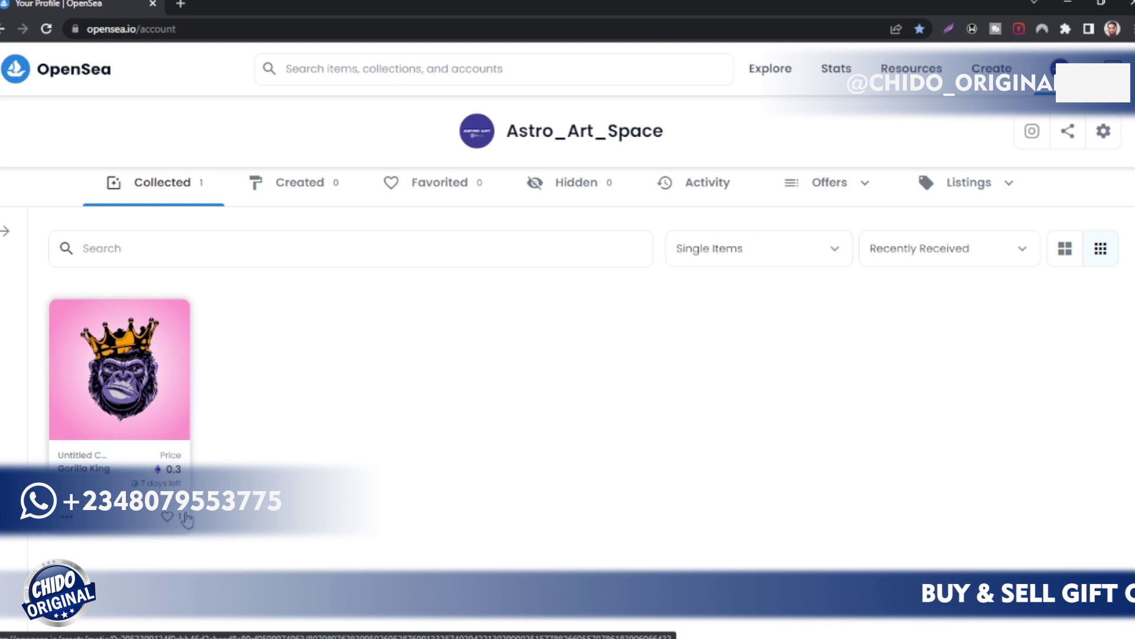
{"action": "scroll", "coordinate": [172, 514], "scroll_direction": "up", "scroll_amount": 1}
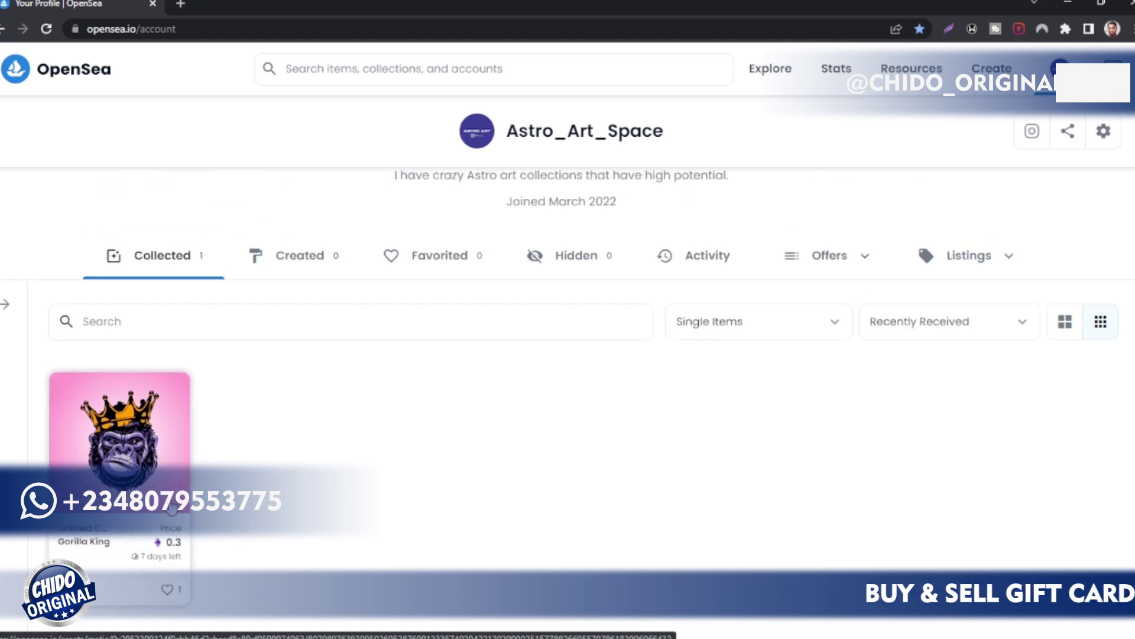
{"action": "scroll", "coordinate": [329, 362], "scroll_direction": "up", "scroll_amount": 1}
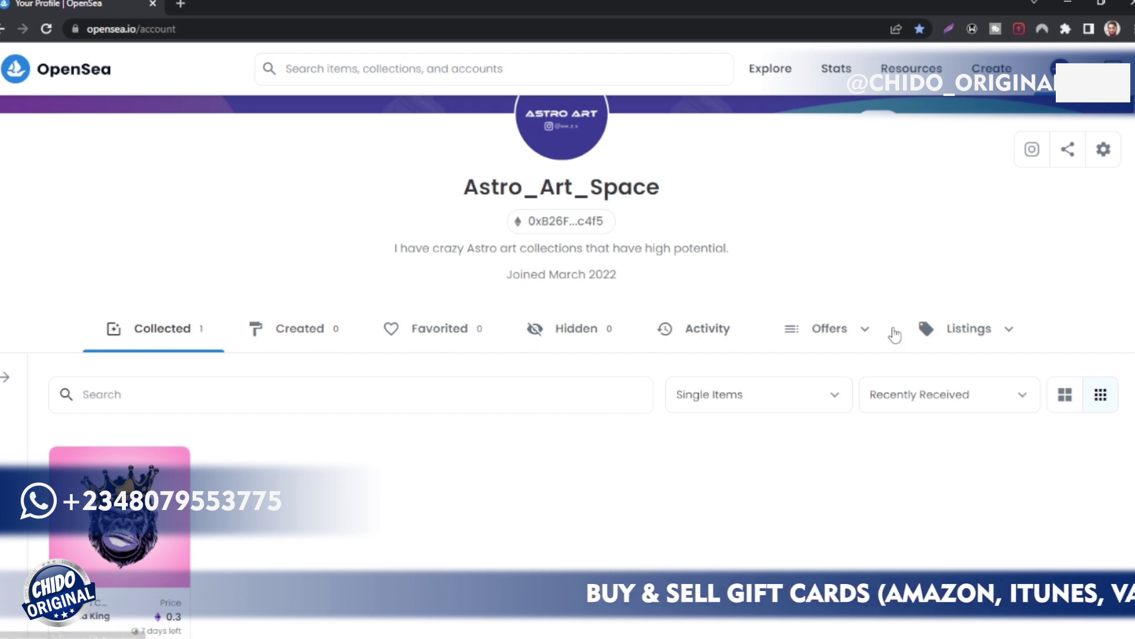
{"action": "scroll", "coordinate": [887, 343], "scroll_direction": "up", "scroll_amount": 3}
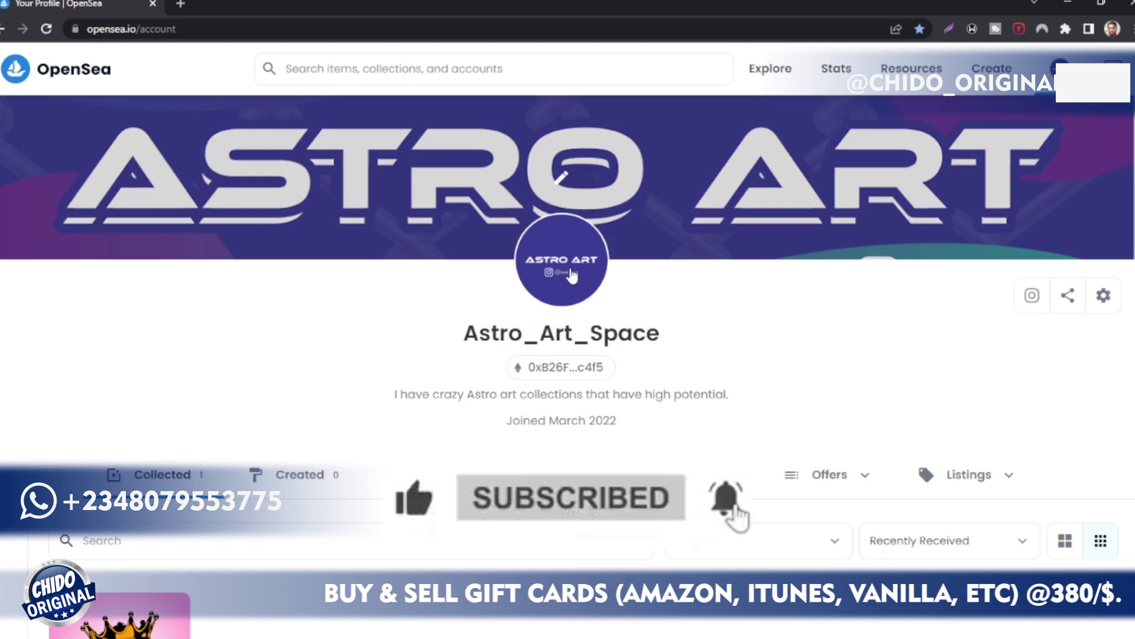
{"action": "scroll", "coordinate": [787, 289], "scroll_direction": "down", "scroll_amount": 1}
{"action": "scroll", "coordinate": [788, 289], "scroll_direction": "down", "scroll_amount": 5}
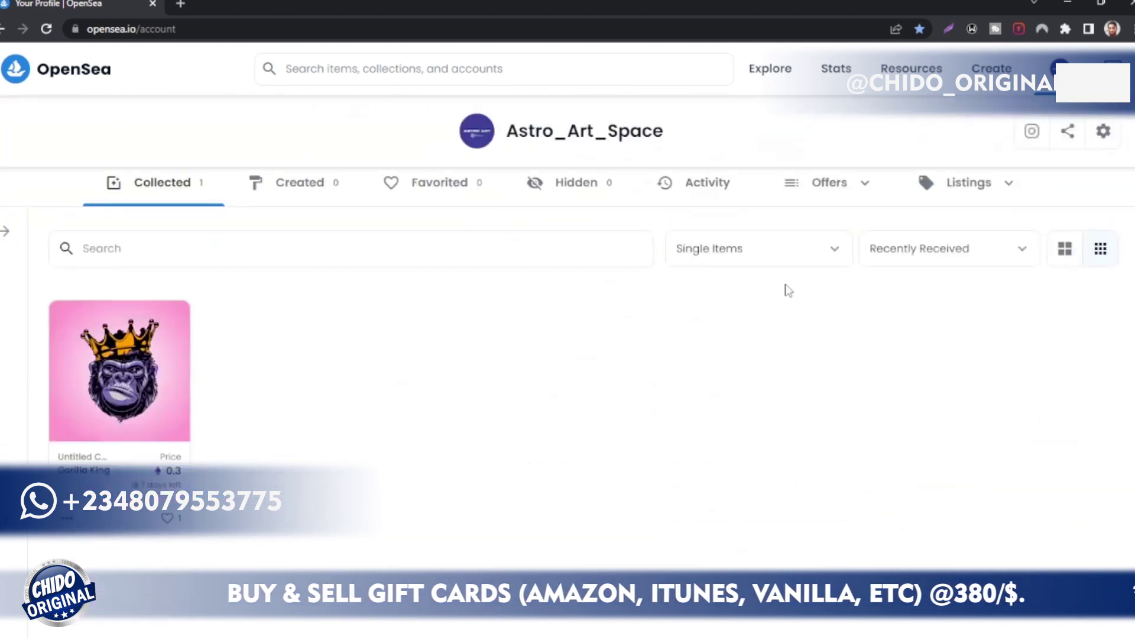
{"action": "scroll", "coordinate": [789, 290], "scroll_direction": "up", "scroll_amount": 5}
{"action": "scroll", "coordinate": [788, 289], "scroll_direction": "up", "scroll_amount": 1}
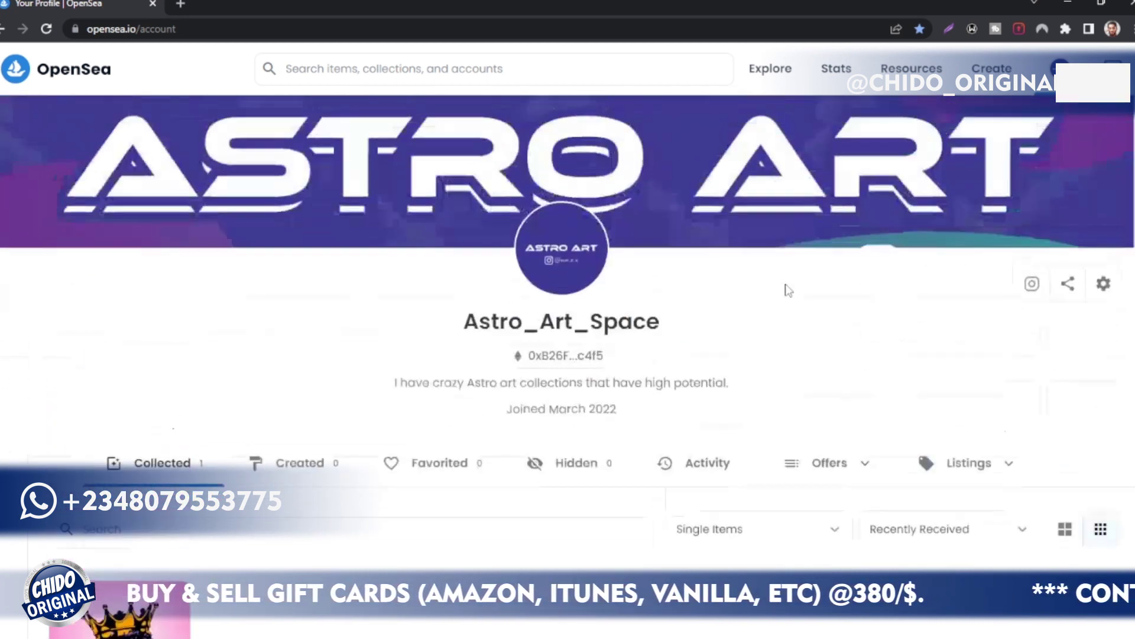